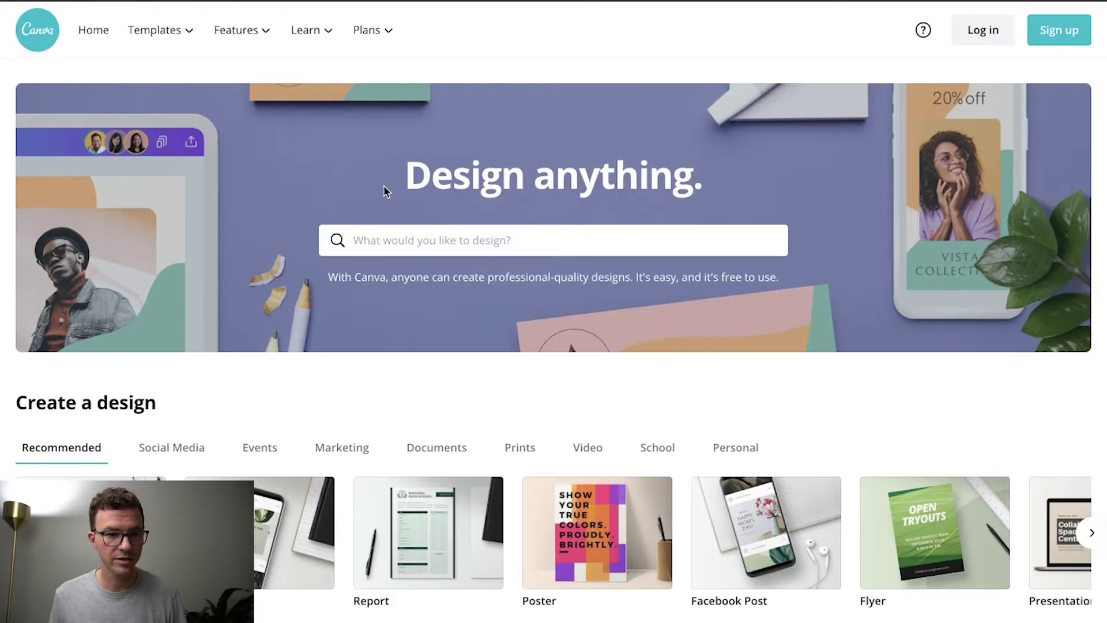
Open the Canva Pro plan page and compare the Free and Pro feature lists down to Background Remover
{"action": "mouse_move", "coordinate": [379, 37]}
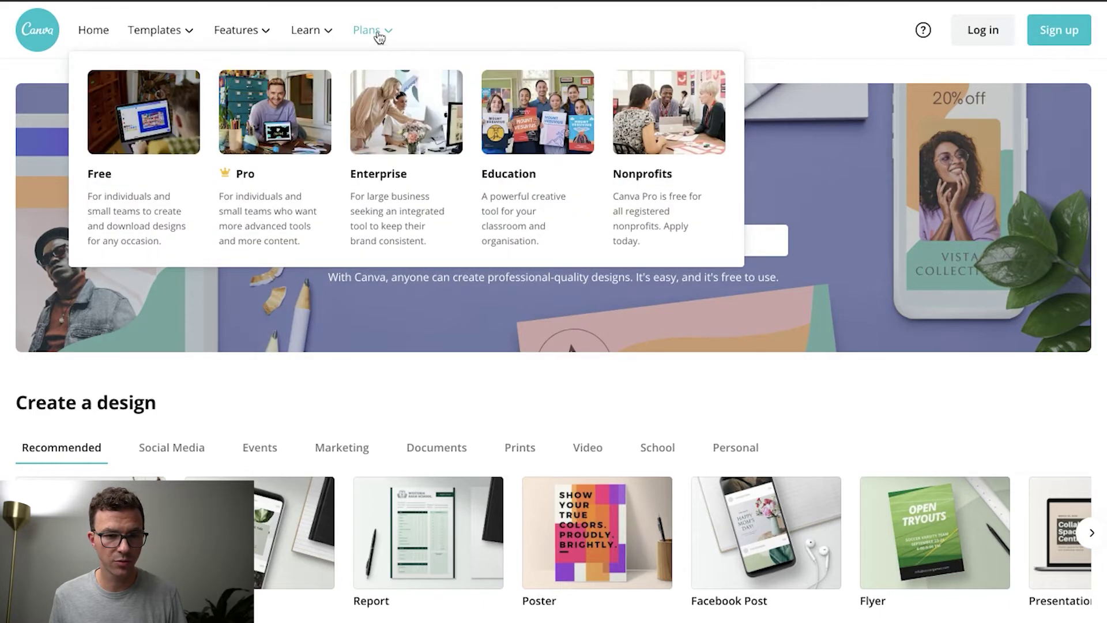
{"action": "left_click", "coordinate": [284, 133]}
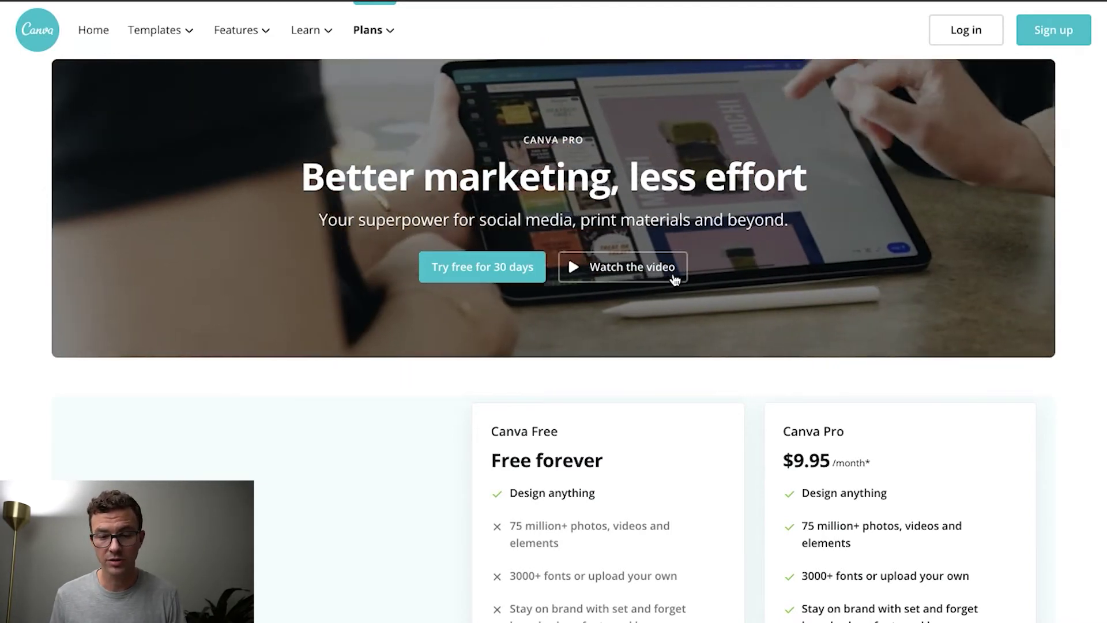
{"action": "scroll", "coordinate": [739, 397], "scroll_direction": "down", "scroll_amount": 1}
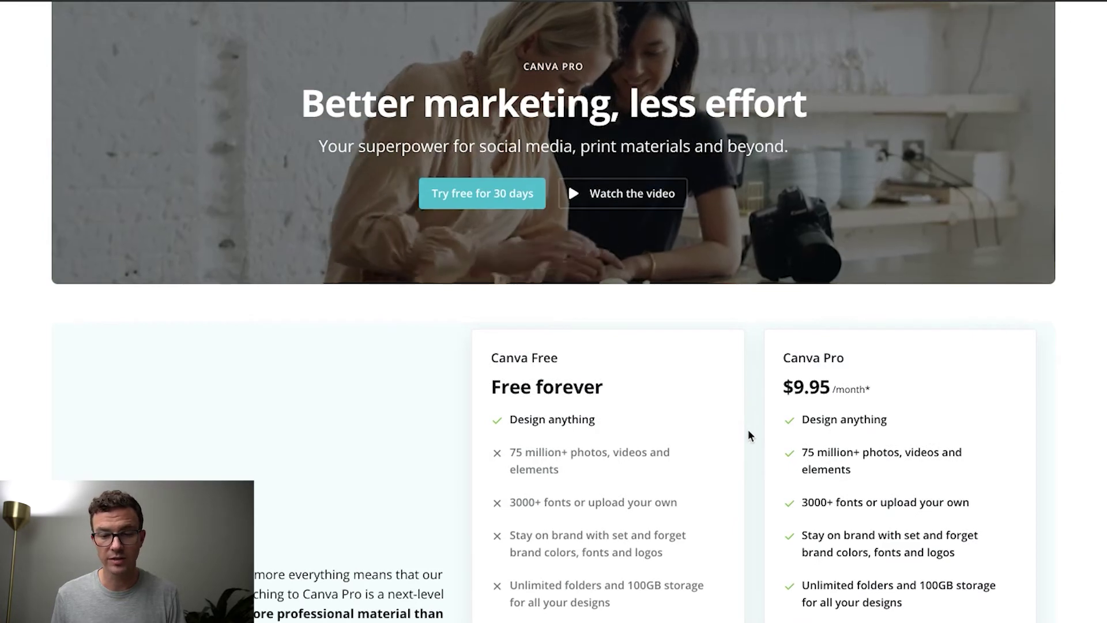
{"action": "scroll", "coordinate": [772, 409], "scroll_direction": "down", "scroll_amount": 2}
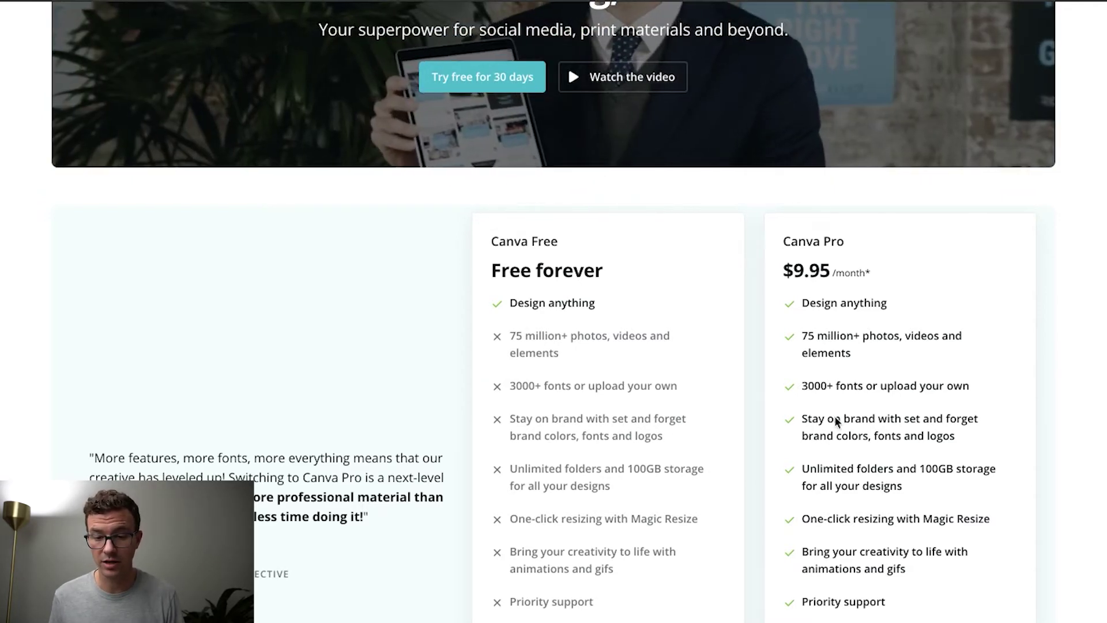
{"action": "scroll", "coordinate": [767, 445], "scroll_direction": "down", "scroll_amount": 1}
{"action": "scroll", "coordinate": [768, 463], "scroll_direction": "down", "scroll_amount": 1}
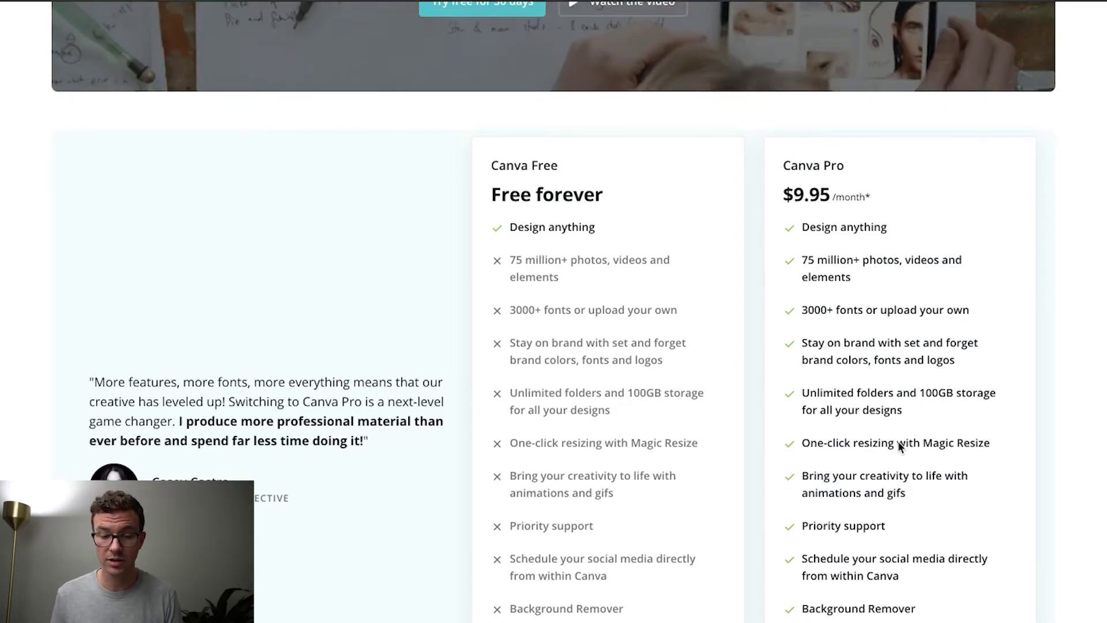
{"action": "scroll", "coordinate": [766, 516], "scroll_direction": "down", "scroll_amount": 1}
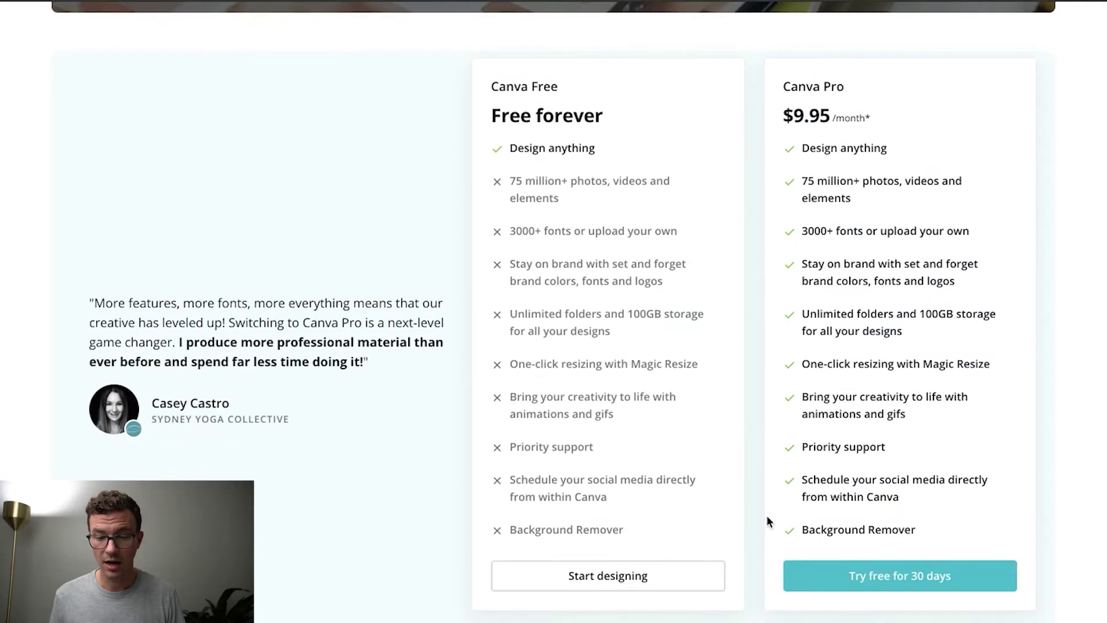
{"action": "left_click_drag", "start_coordinate": [805, 529], "coordinate": [943, 541]}
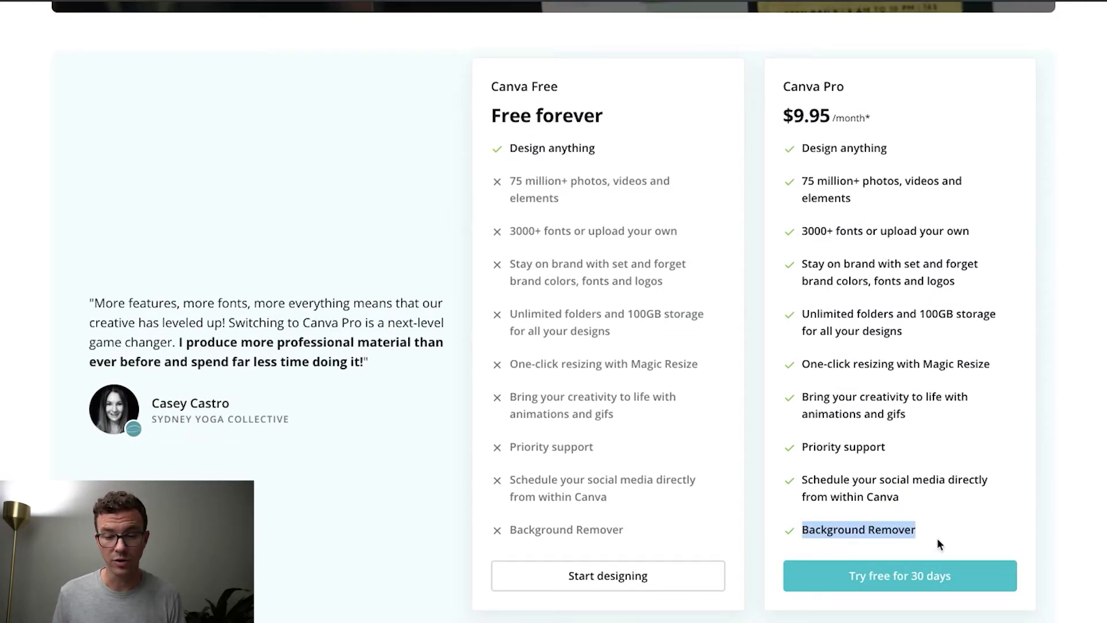
{"action": "left_click", "coordinate": [936, 538]}
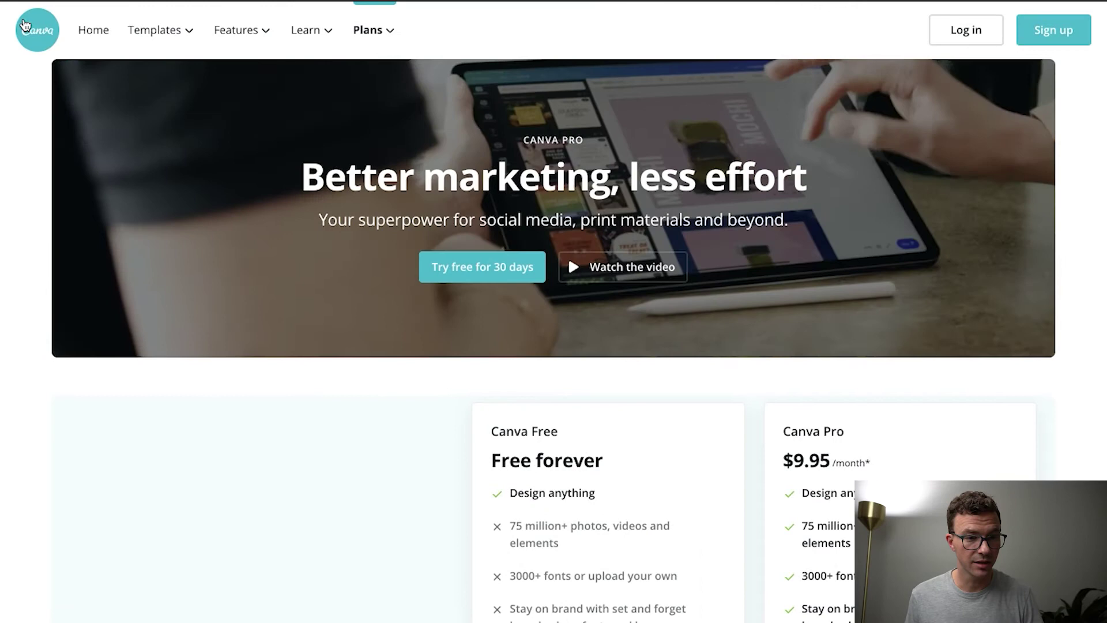
Return to the Canva home page and sign up for an account with Google
{"action": "left_click", "coordinate": [37, 30]}
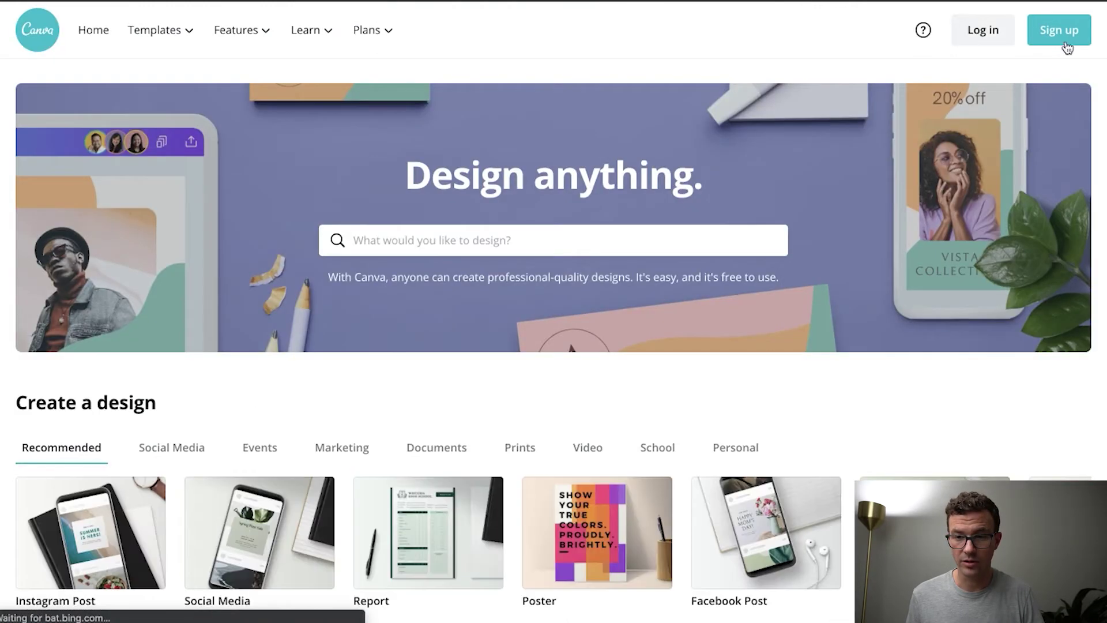
{"action": "left_click", "coordinate": [1064, 32]}
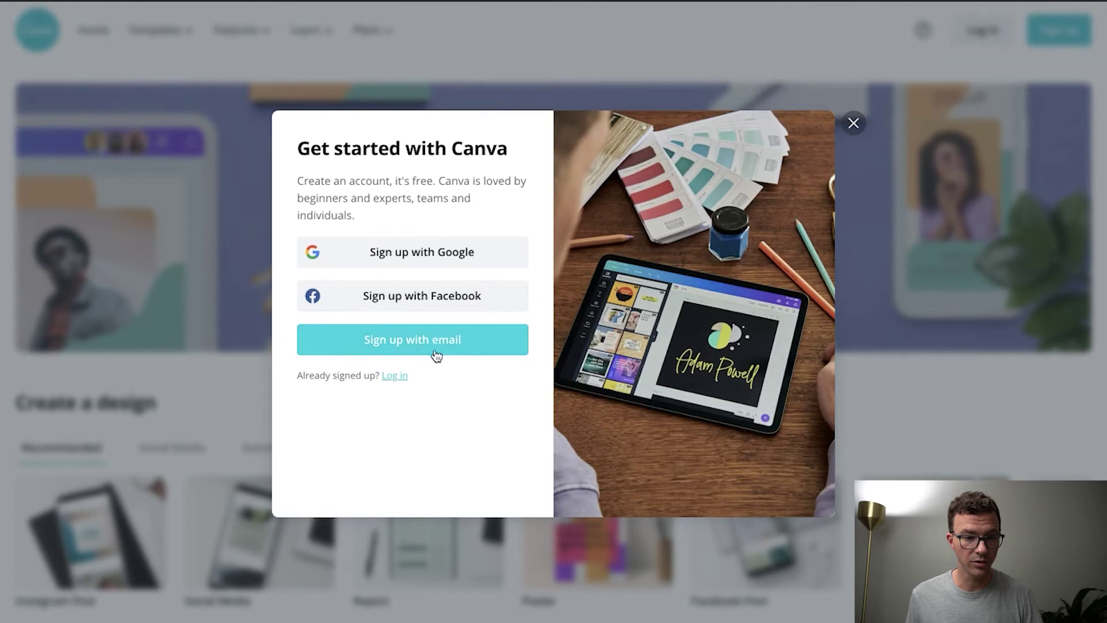
{"action": "left_click", "coordinate": [403, 255]}
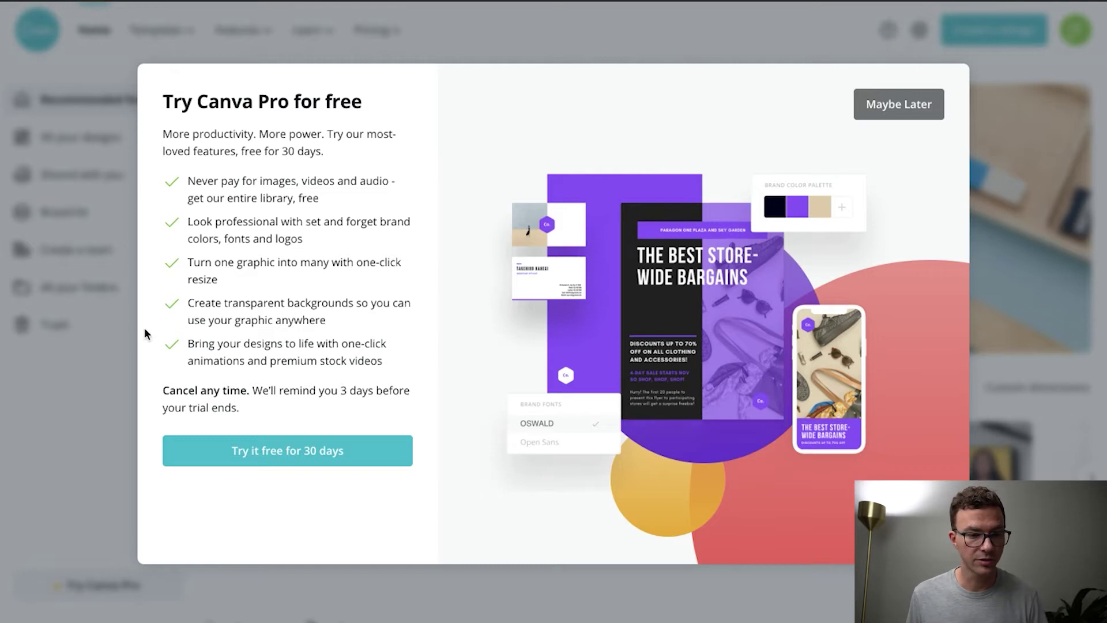
Decline the Canva Pro trial offer and dismiss the welcome message and both introductory tour tips
{"action": "left_click", "coordinate": [886, 107]}
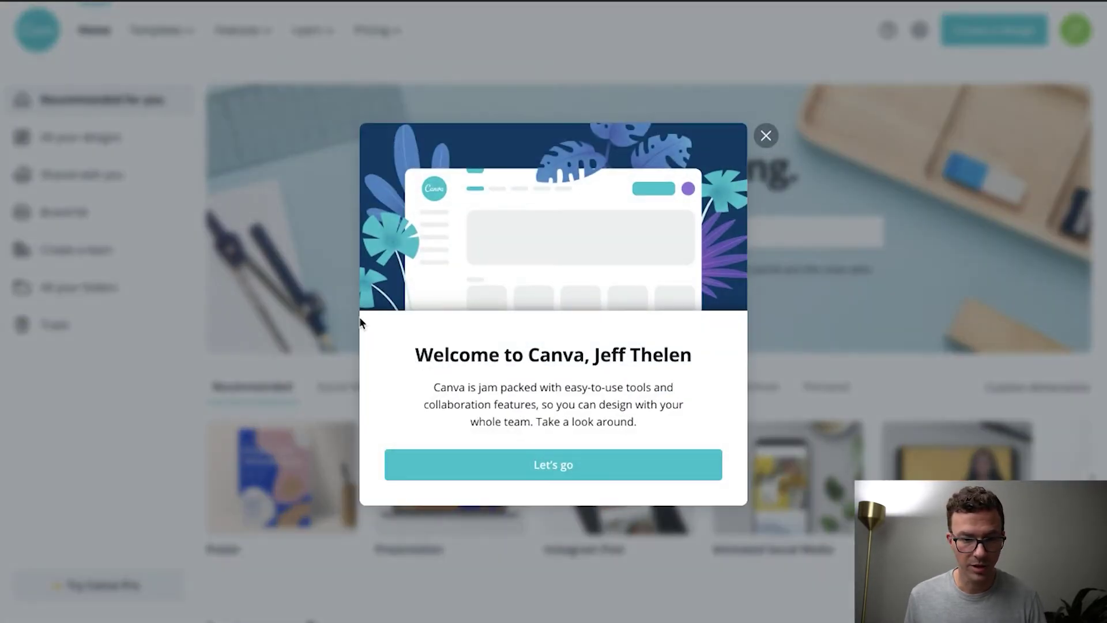
{"action": "left_click", "coordinate": [766, 136]}
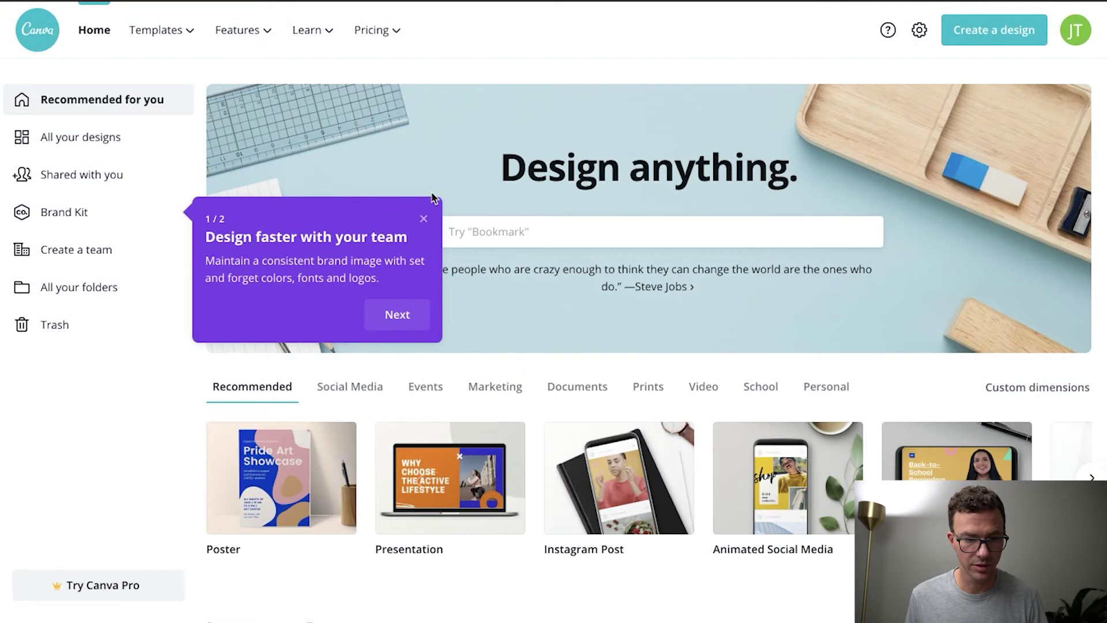
{"action": "left_click", "coordinate": [424, 221]}
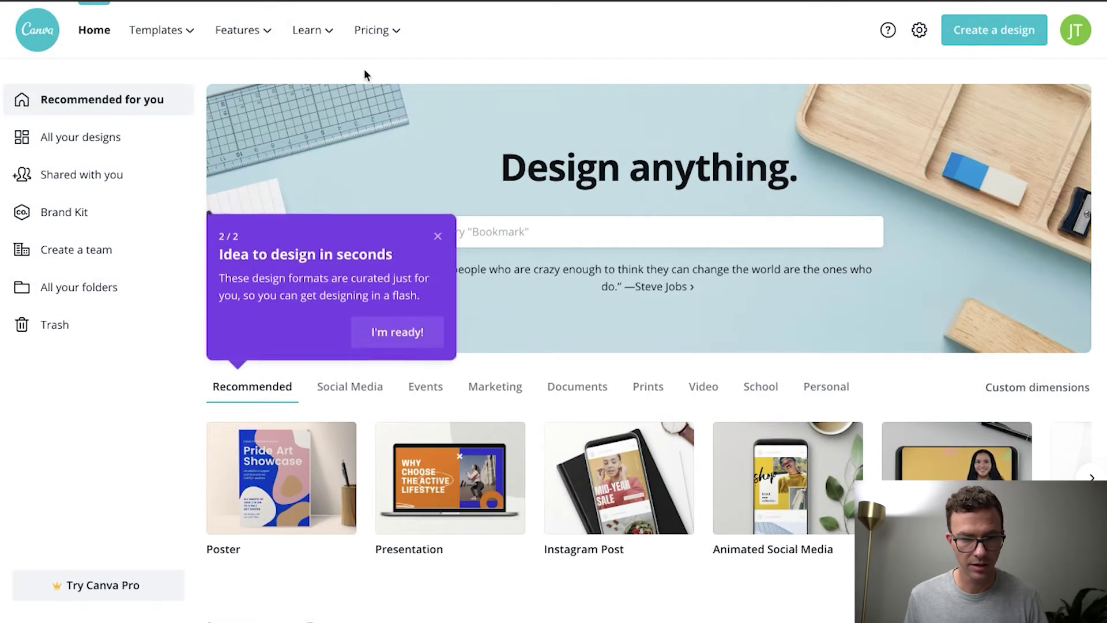
{"action": "left_click", "coordinate": [439, 236]}
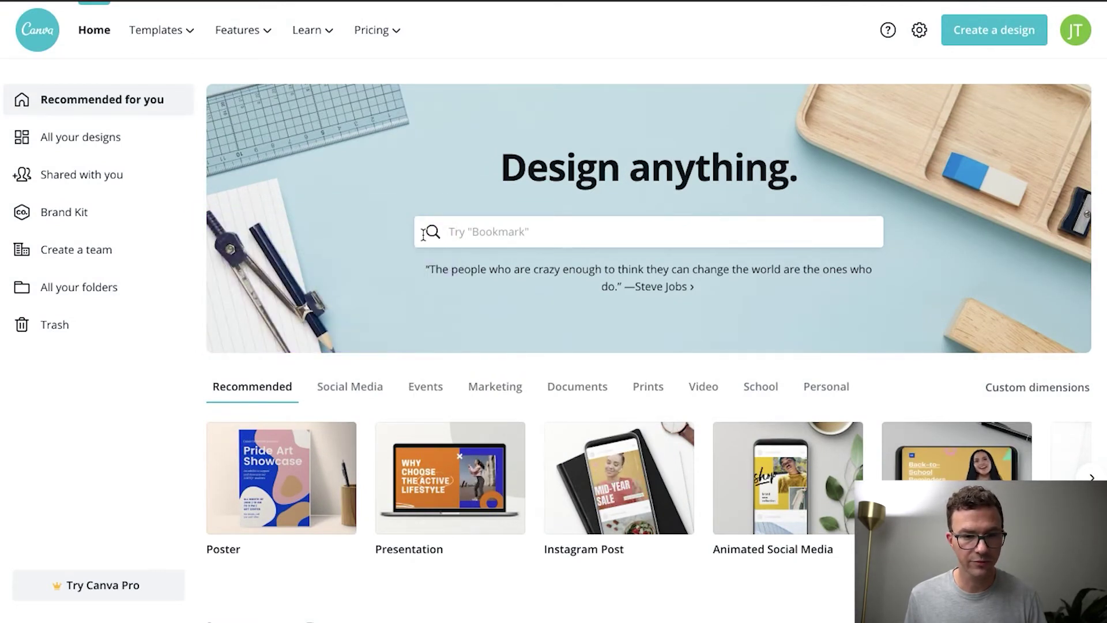
Open the Brand Kit and add a new color to the untitled palette under Brand colors
{"action": "left_click", "coordinate": [62, 223]}
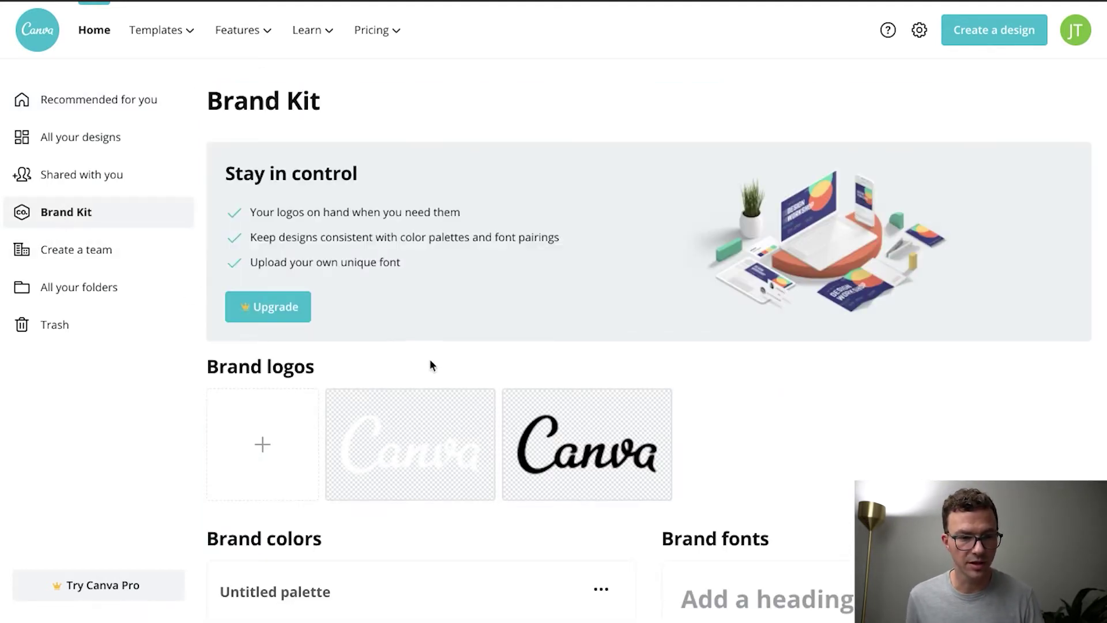
{"action": "scroll", "coordinate": [479, 366], "scroll_direction": "down", "scroll_amount": 1}
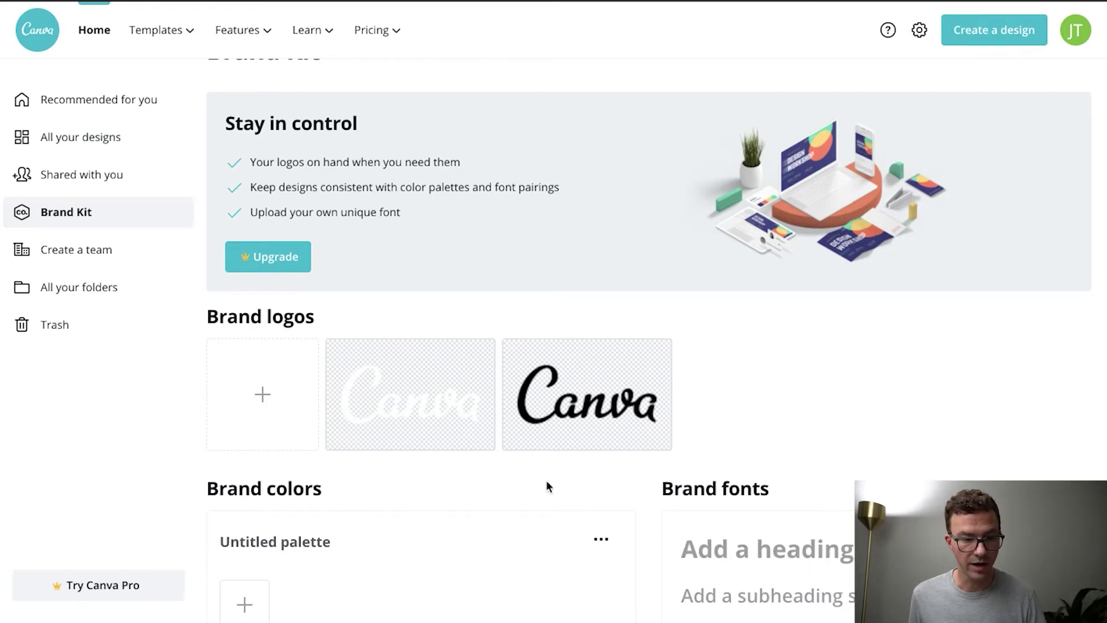
{"action": "scroll", "coordinate": [545, 483], "scroll_direction": "down", "scroll_amount": 2}
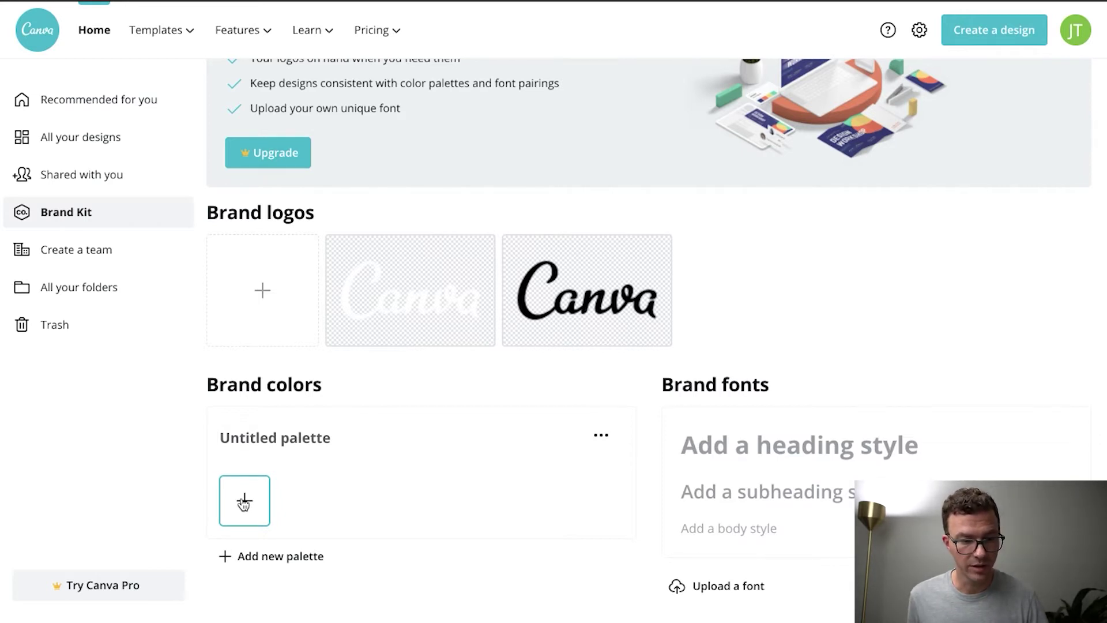
{"action": "left_click", "coordinate": [244, 500]}
Switch to the Word document, take the blue hex code 2F2E44 for the brand palette, and return to Canva's Brand Kit
{"action": "key", "text": "super+Tab"}
{"action": "key", "text": "super+Tab"}
{"action": "key", "text": "super+Tab"}
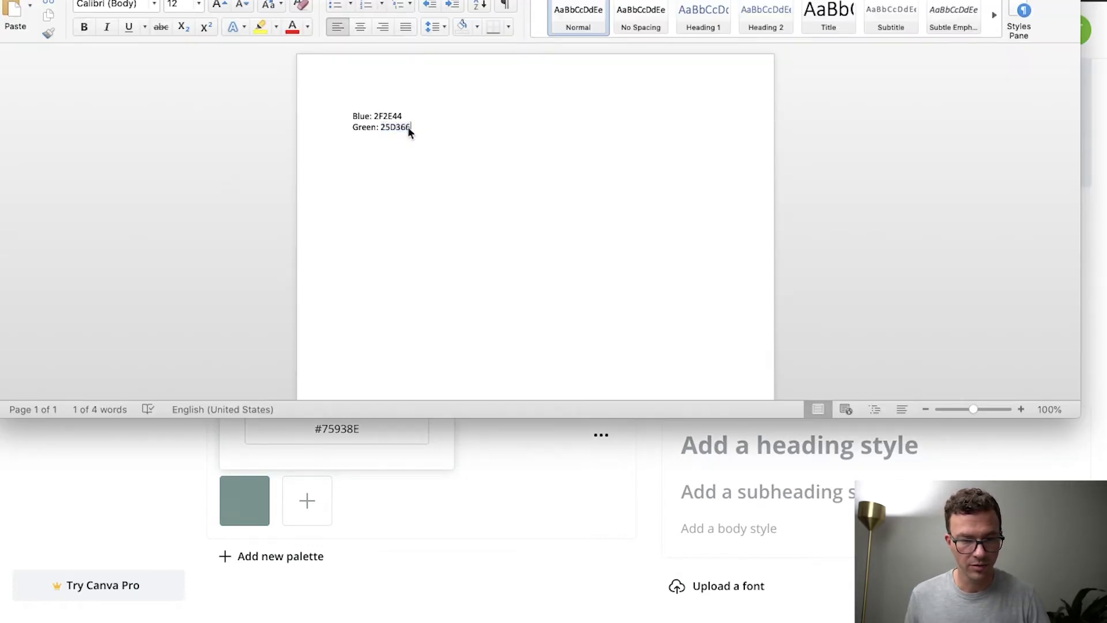
{"action": "key", "text": "Up"}
{"action": "key", "text": "shift+Left"}
{"action": "key", "text": "shift+Left"}
{"action": "key", "text": "shift+Left"}
{"action": "key", "text": "shift+Left"}
{"action": "key", "text": "shift+Left"}
{"action": "key", "text": "shift+Left"}
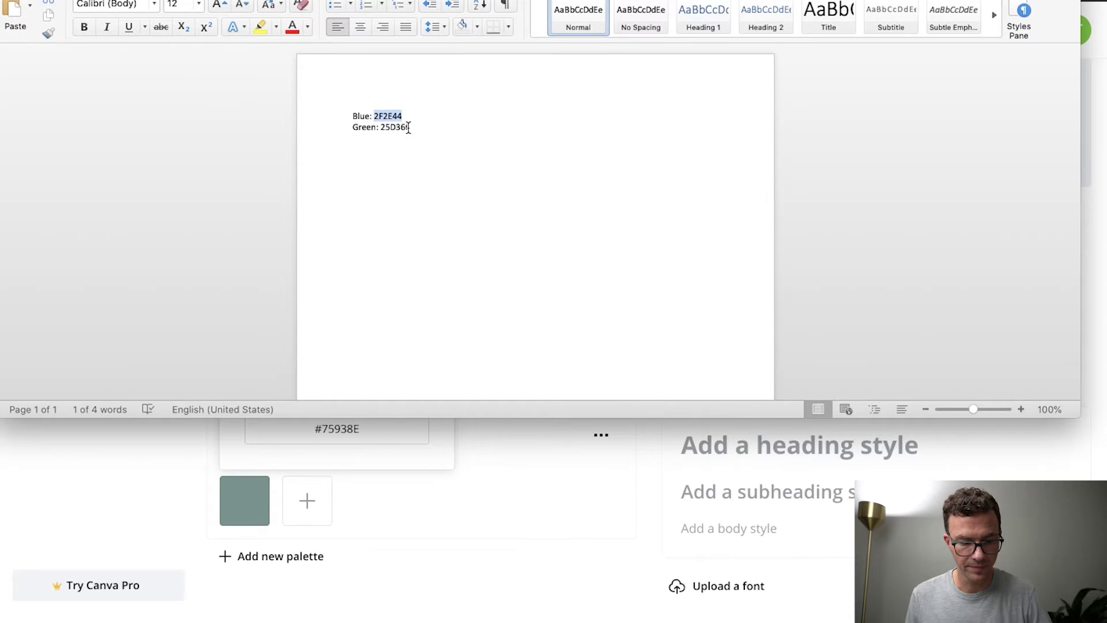
{"action": "key", "text": "super+Tab"}
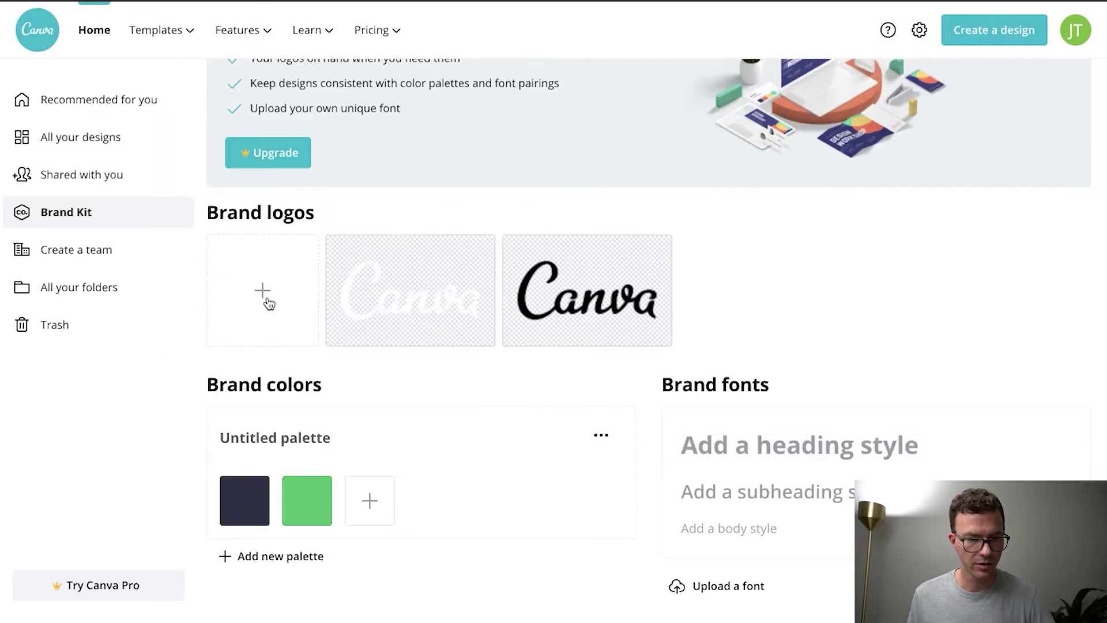
{"action": "scroll", "coordinate": [291, 276], "scroll_direction": "up", "scroll_amount": 4}
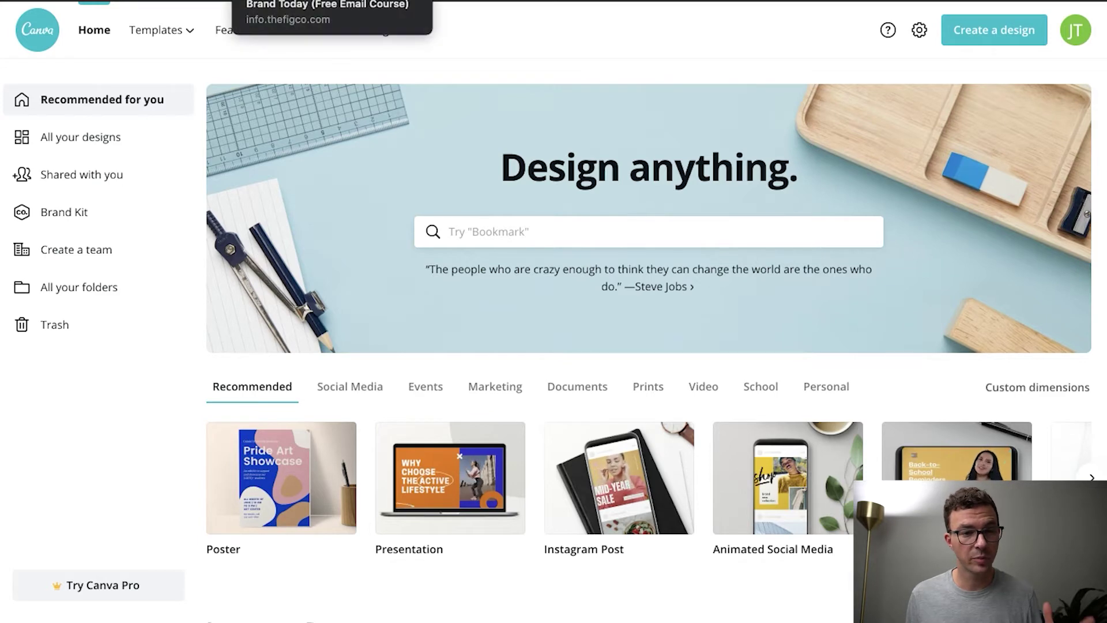
{"action": "left_click", "coordinate": [331, 0]}
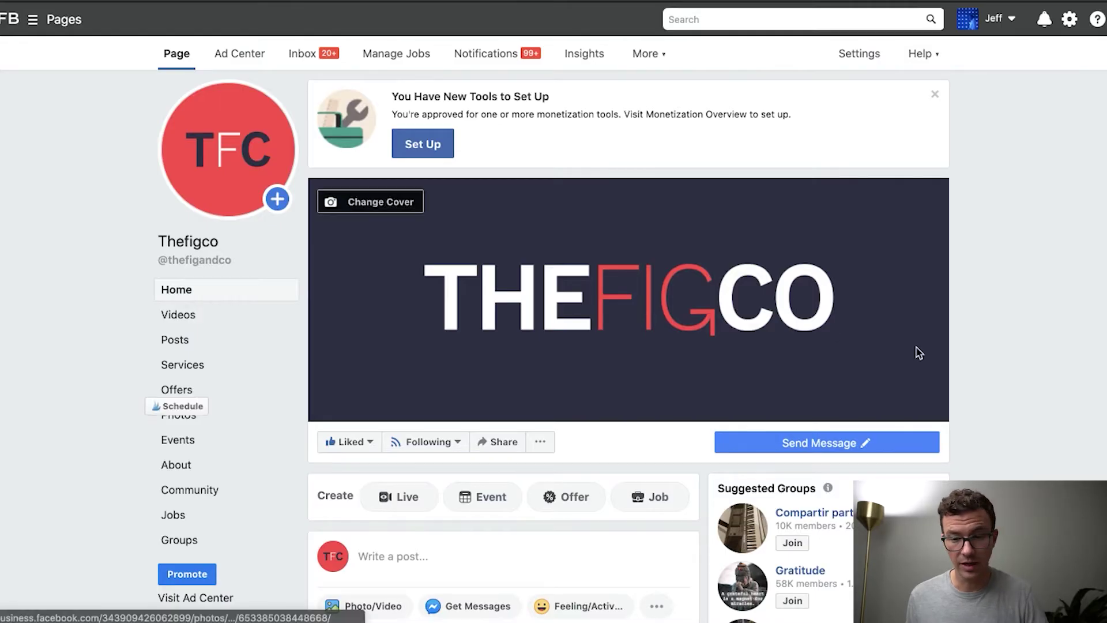
{"action": "scroll", "coordinate": [1005, 372], "scroll_direction": "down", "scroll_amount": 5}
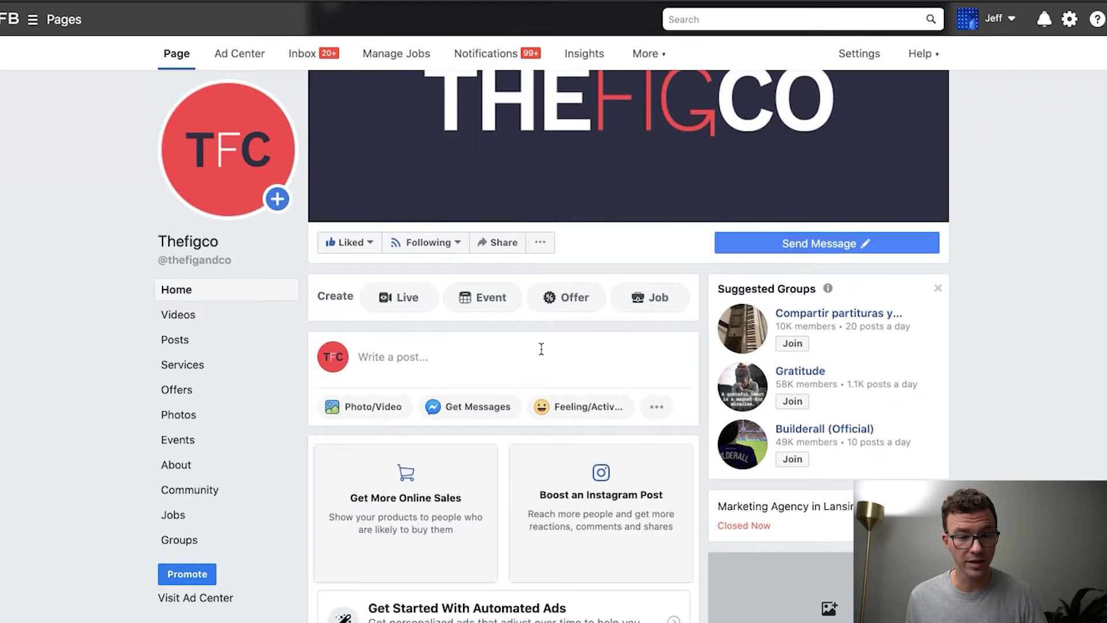
{"action": "left_click", "coordinate": [541, 348]}
{"action": "type", "text": "https://info.thefigco.com/start-building-your-personal-brand/"}
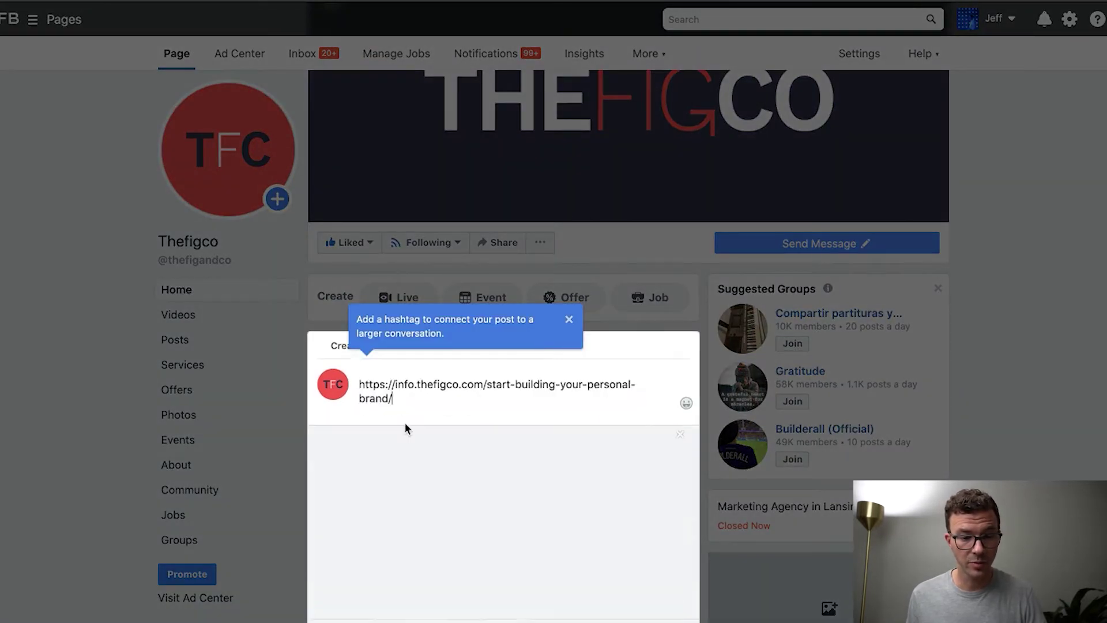
{"action": "scroll", "coordinate": [570, 418], "scroll_direction": "down", "scroll_amount": 2}
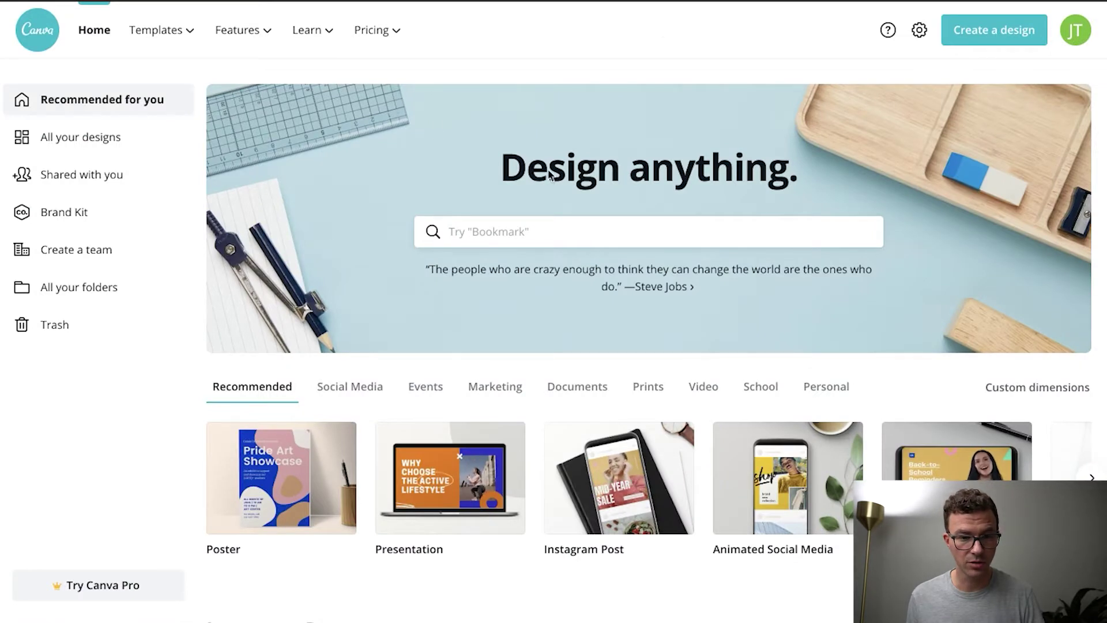
Search Canva's design types for "letter" and open the US Letter Document templates
{"action": "left_click", "coordinate": [502, 235]}
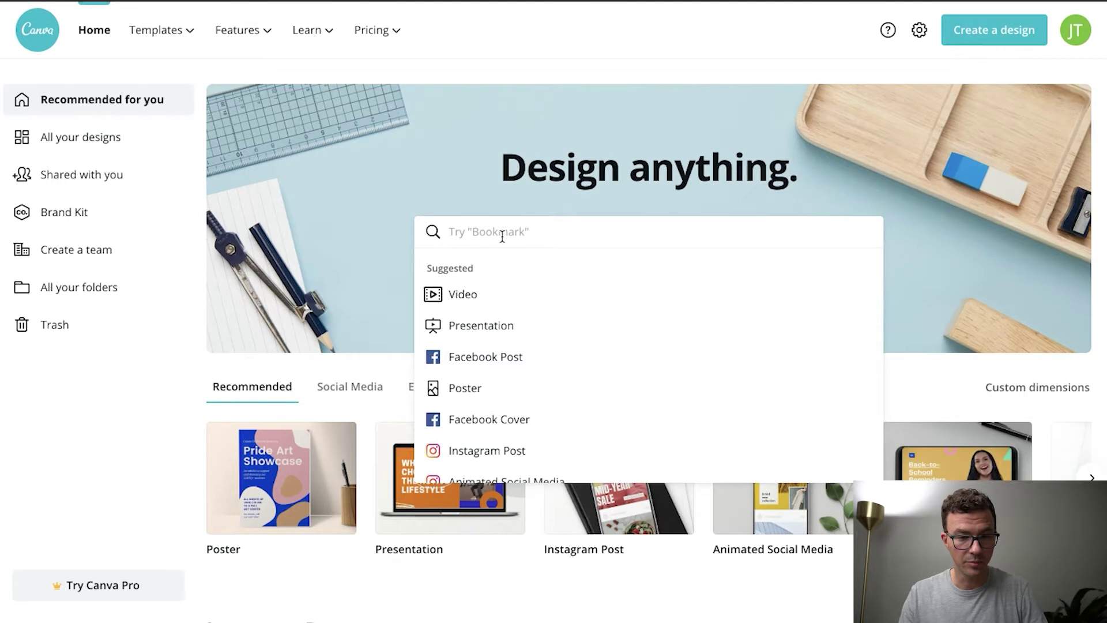
{"action": "type", "text": "letter"}
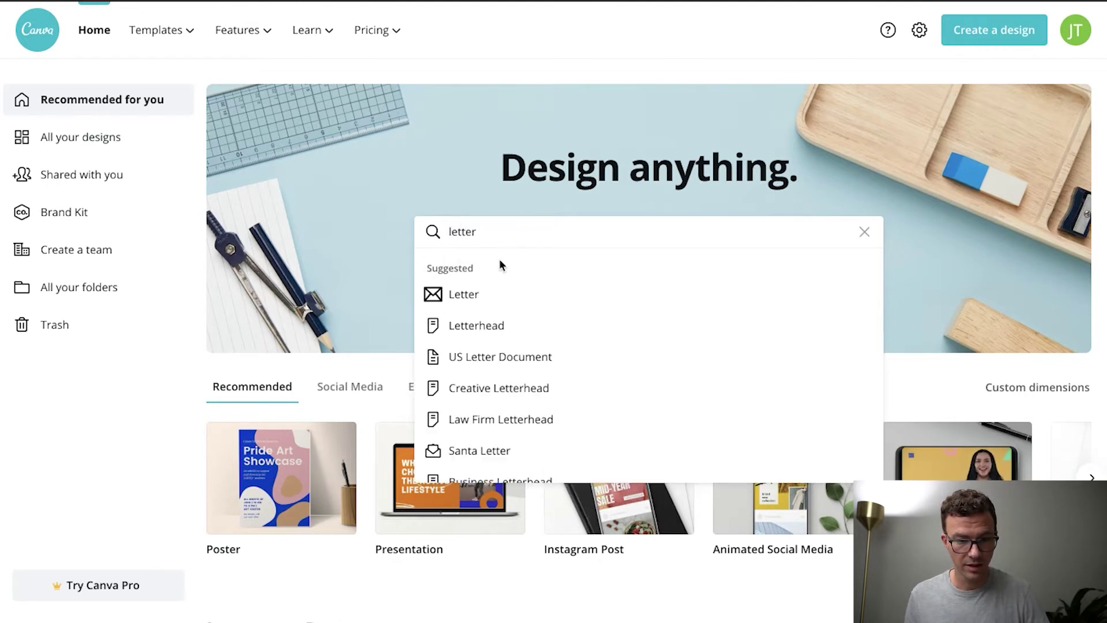
{"action": "left_click", "coordinate": [523, 358]}
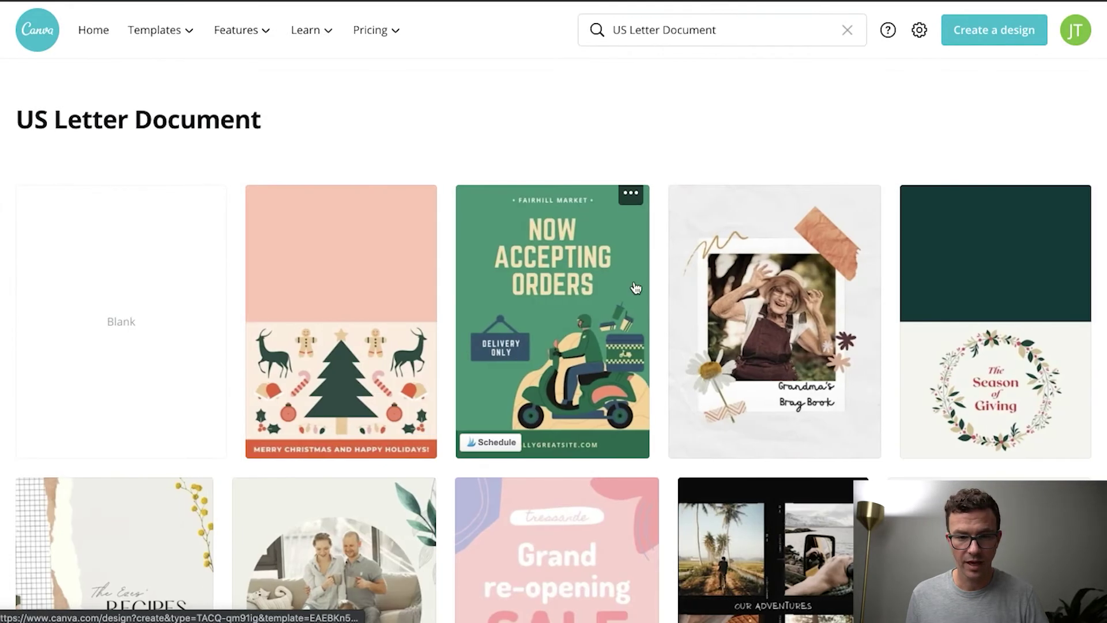
Browse the US Letter Document templates and open the "The Adventures of Lily" book cover for editing
{"action": "scroll", "coordinate": [650, 376], "scroll_direction": "down", "scroll_amount": 10}
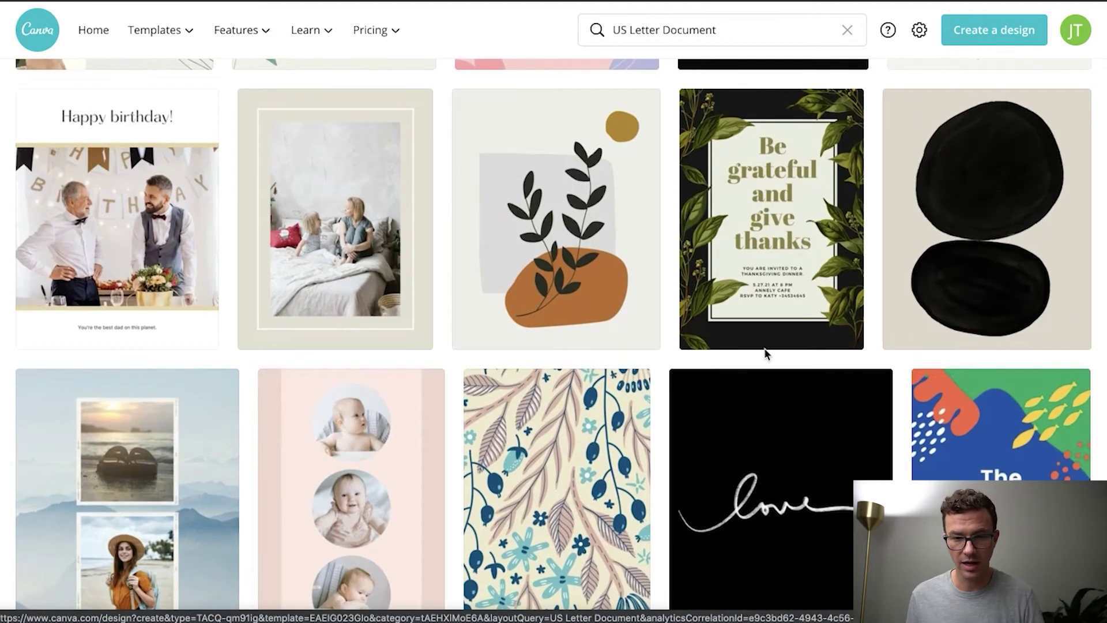
{"action": "scroll", "coordinate": [756, 346], "scroll_direction": "down", "scroll_amount": 8}
{"action": "scroll", "coordinate": [756, 344], "scroll_direction": "down", "scroll_amount": 4}
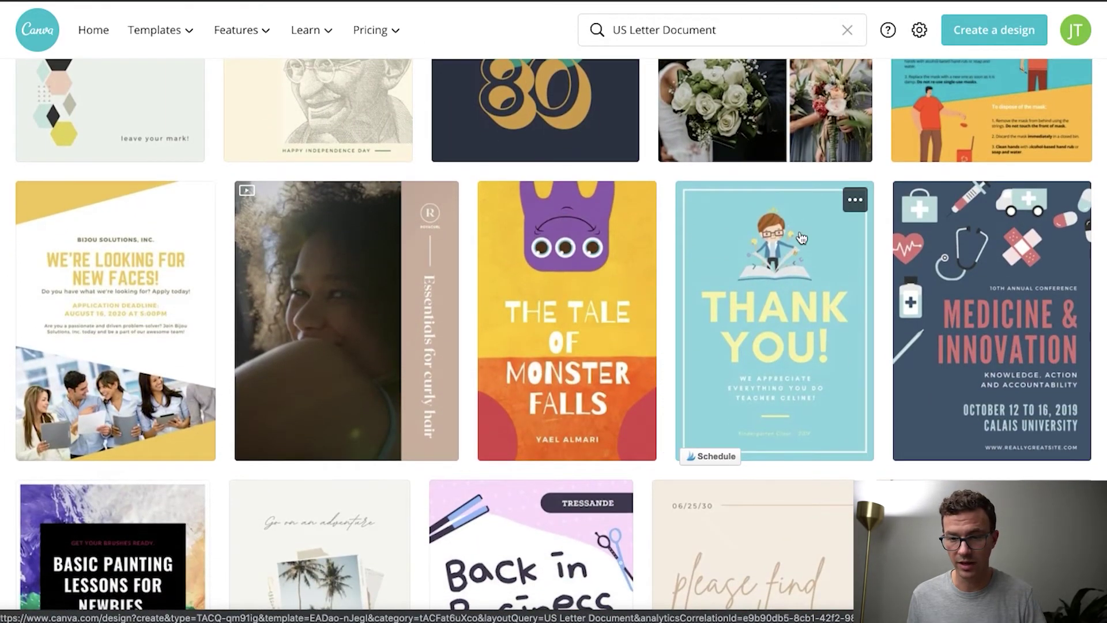
{"action": "scroll", "coordinate": [828, 292], "scroll_direction": "up", "scroll_amount": 9}
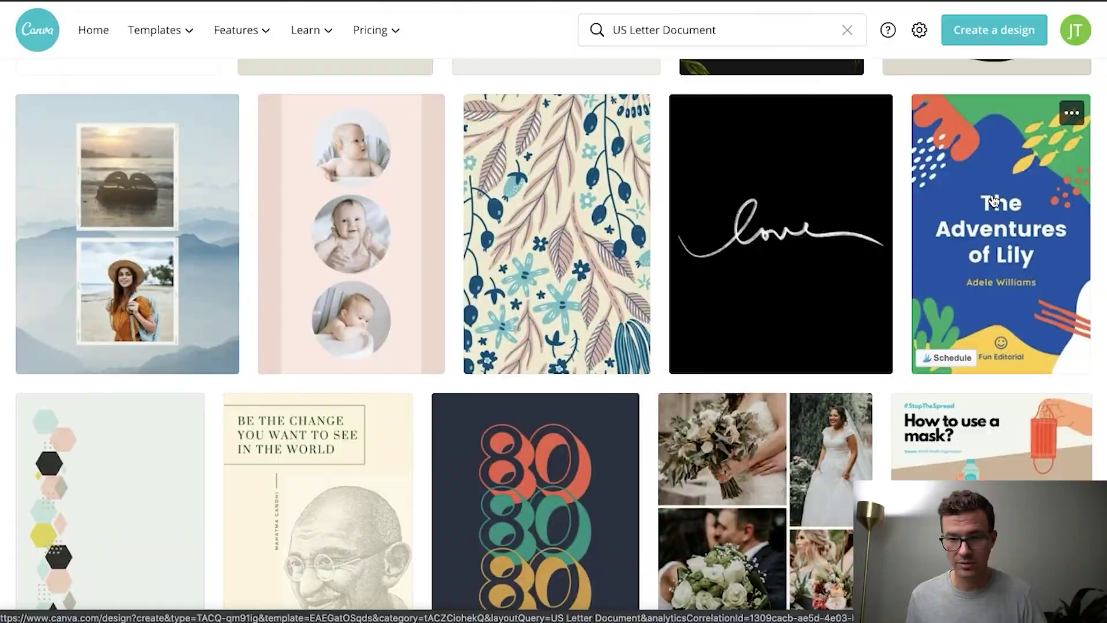
{"action": "left_click", "coordinate": [992, 200]}
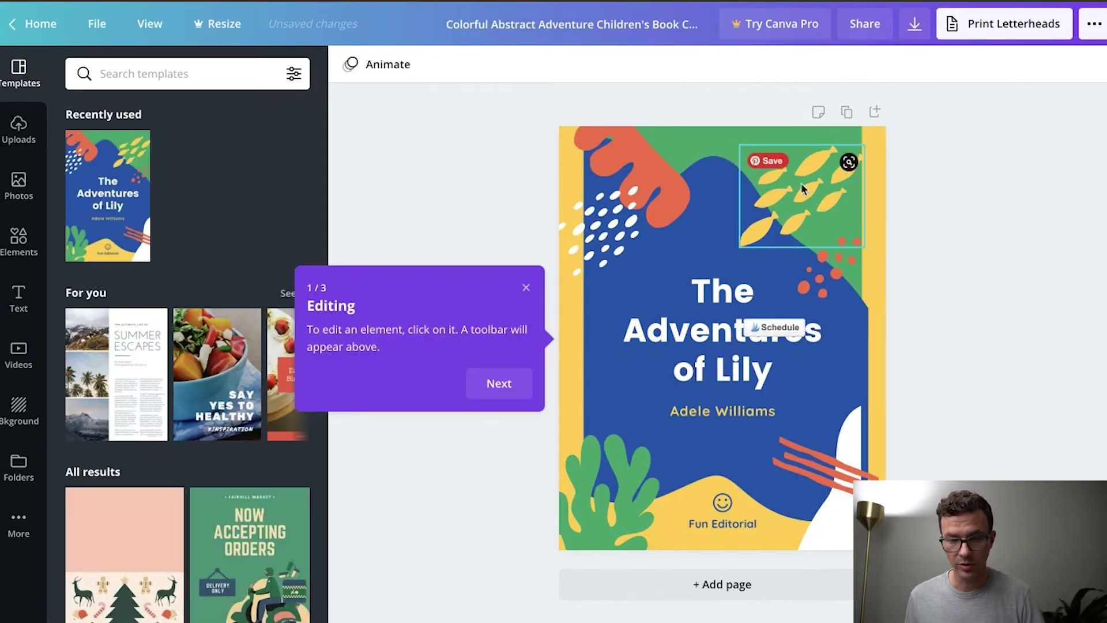
Recolor the yellow fish graphic on the cover with the blue from the document colors
{"action": "left_click", "coordinate": [793, 202]}
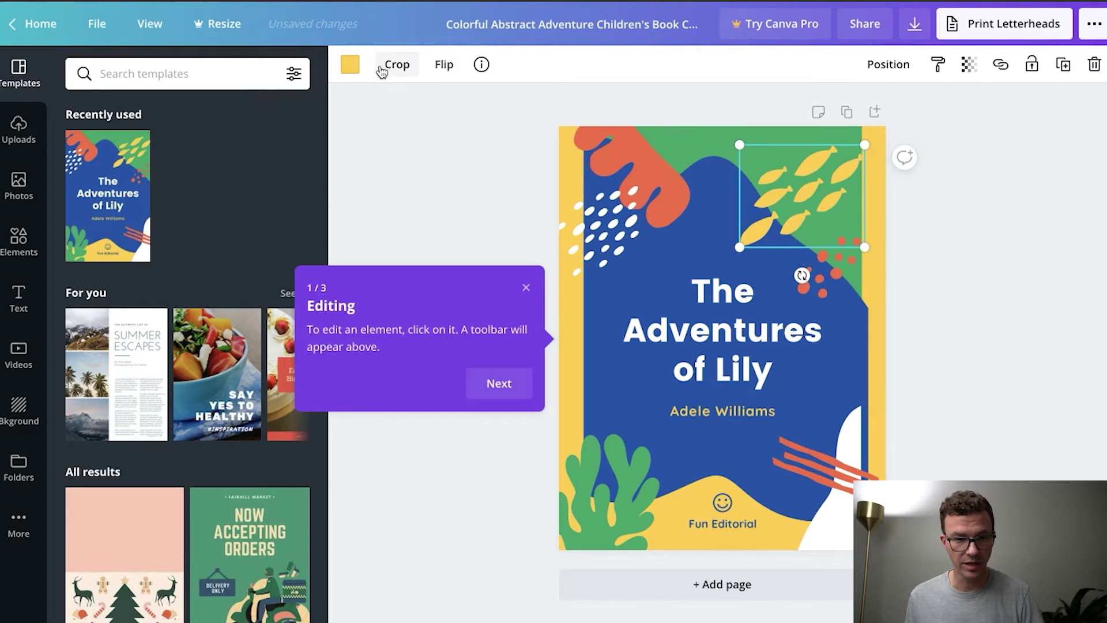
{"action": "left_click", "coordinate": [350, 64]}
{"action": "left_click", "coordinate": [133, 219]}
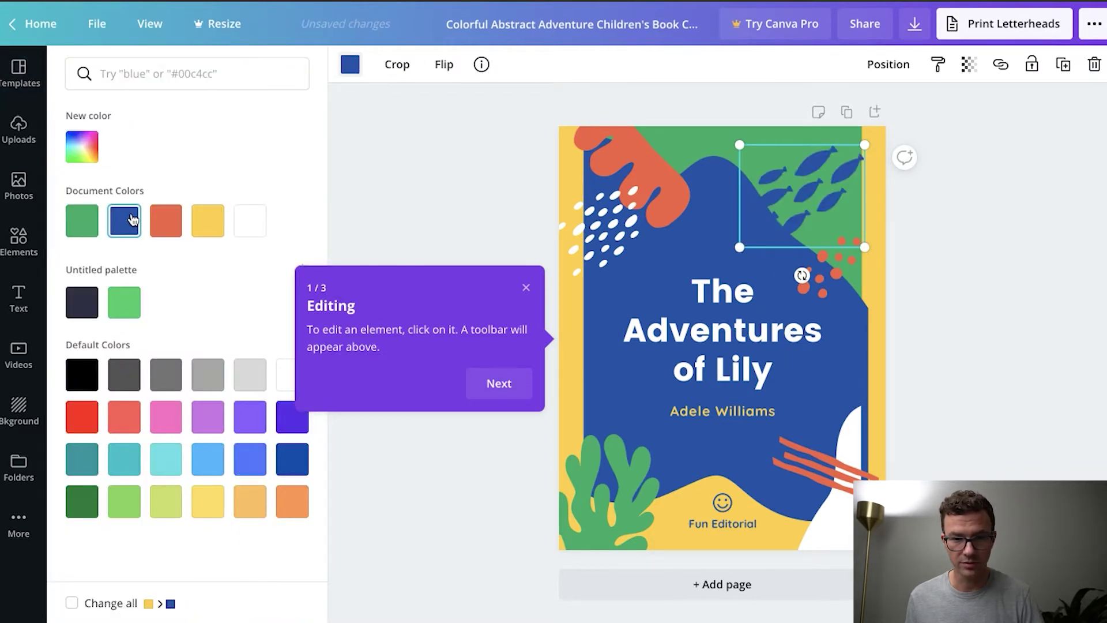
Leave the book cover design, search the design types for "us letter" and create a blank US Letter Document
{"action": "key", "text": "Escape"}
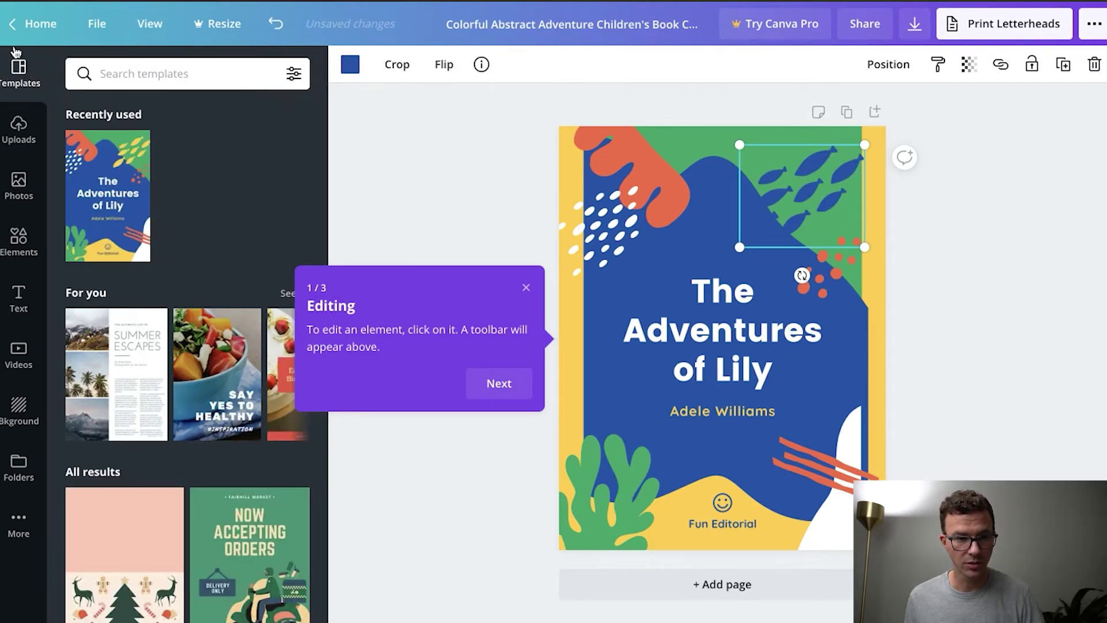
{"action": "left_click", "coordinate": [39, 31]}
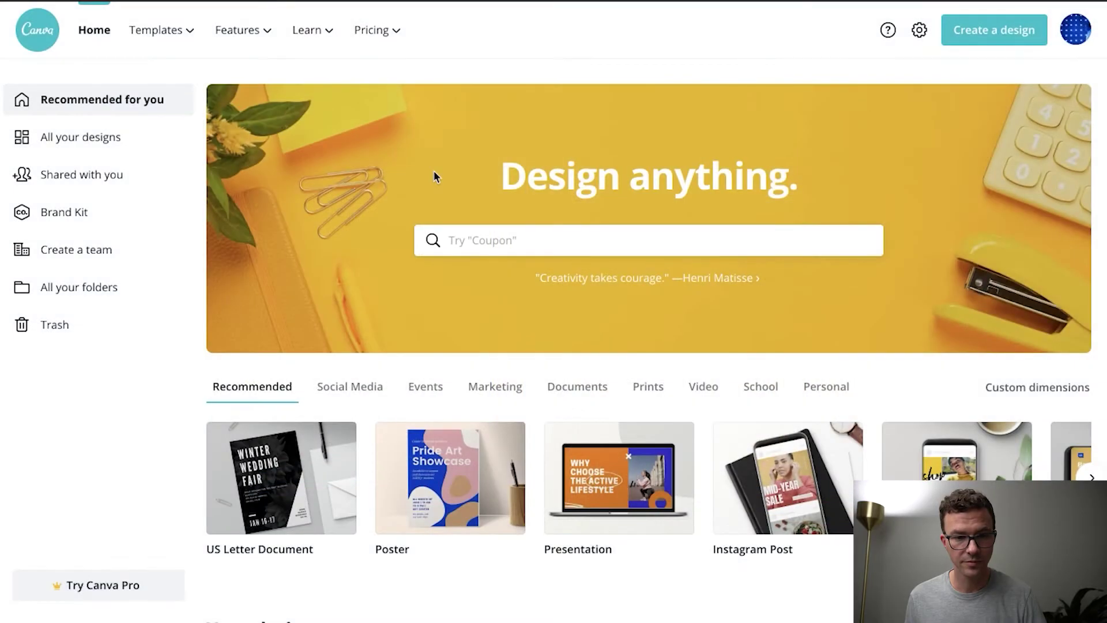
{"action": "left_click", "coordinate": [526, 235]}
{"action": "type", "text": "us letter"}
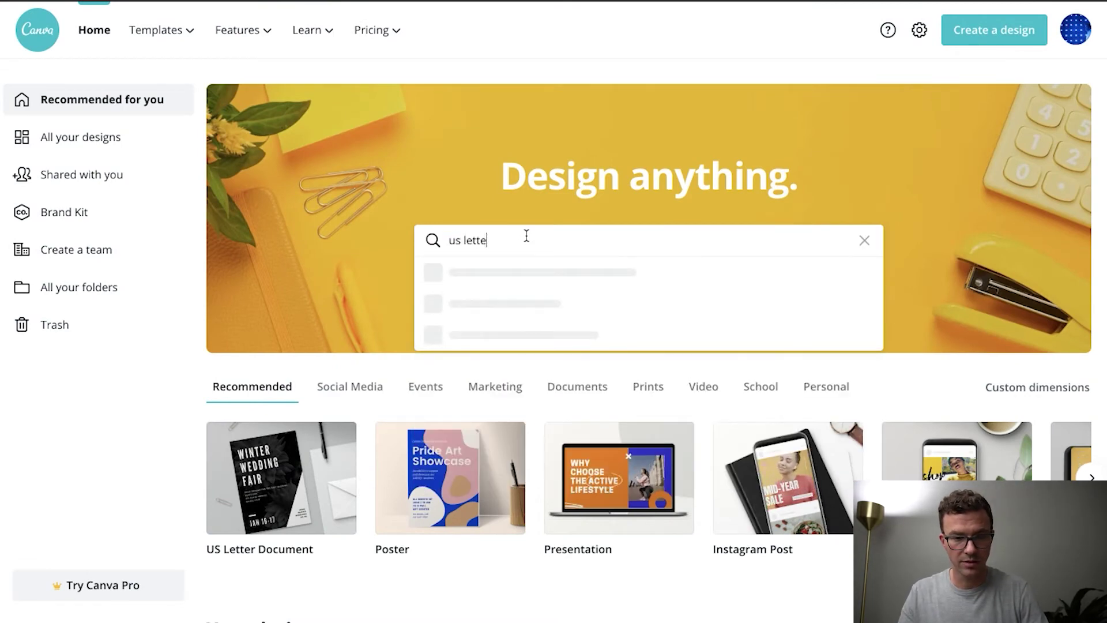
{"action": "left_click", "coordinate": [532, 306]}
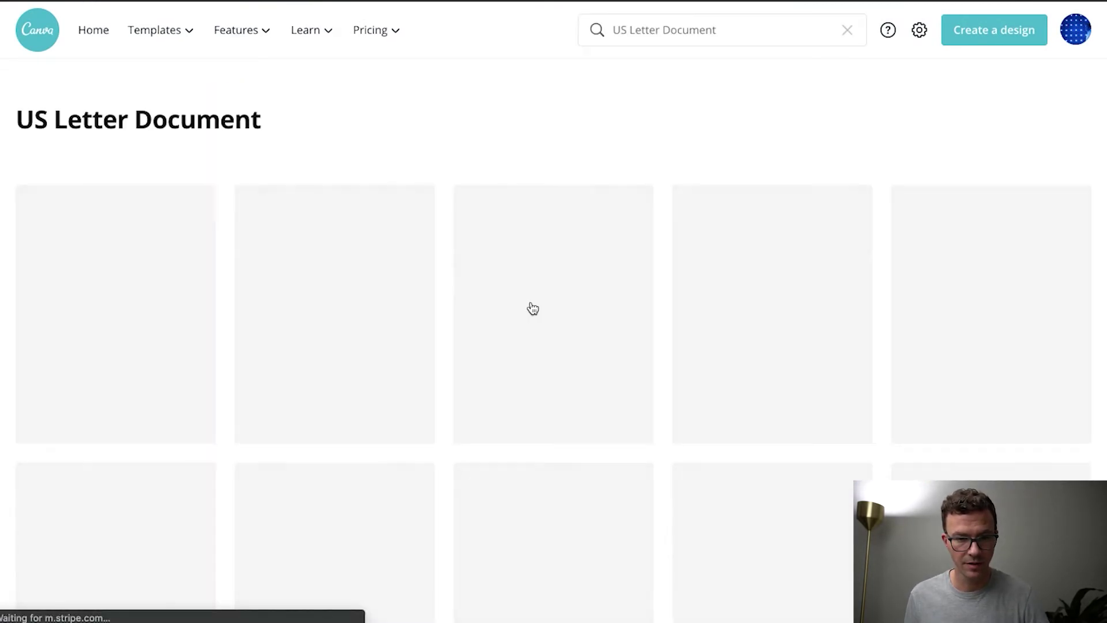
{"action": "left_click", "coordinate": [102, 313]}
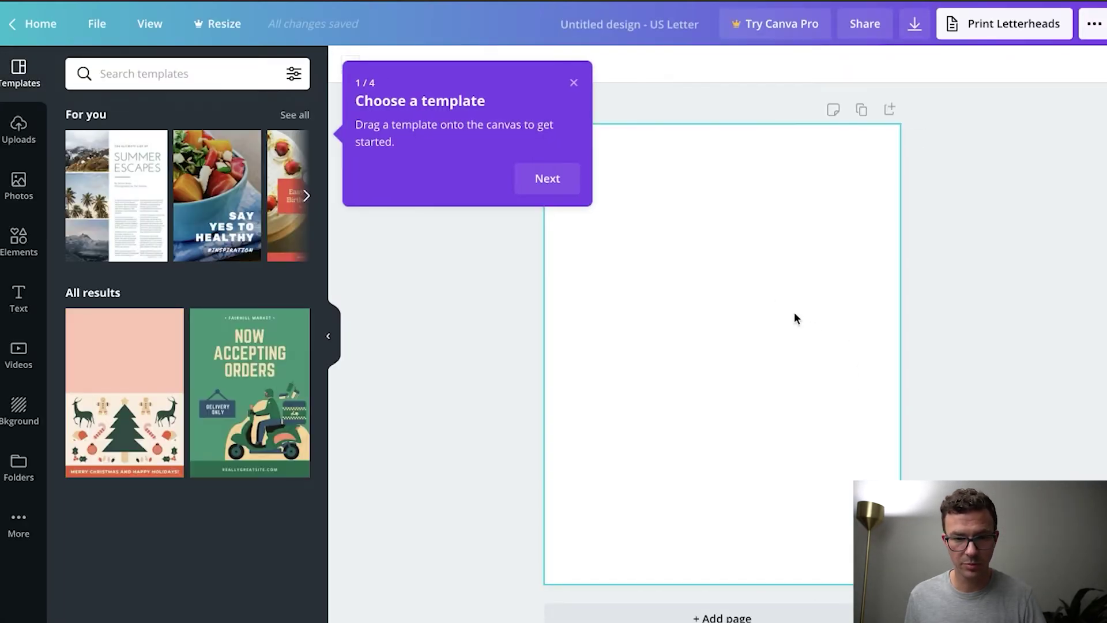
Dismiss the template tip and set the blank page's background to the dark navy from the Untitled palette
{"action": "left_click", "coordinate": [573, 84]}
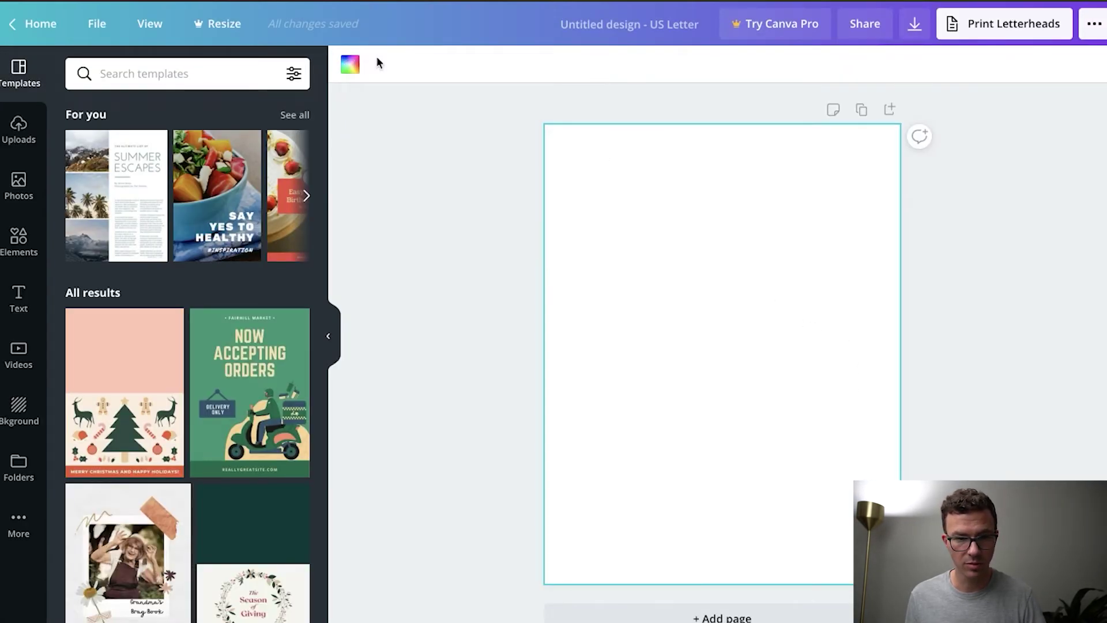
{"action": "left_click", "coordinate": [351, 66]}
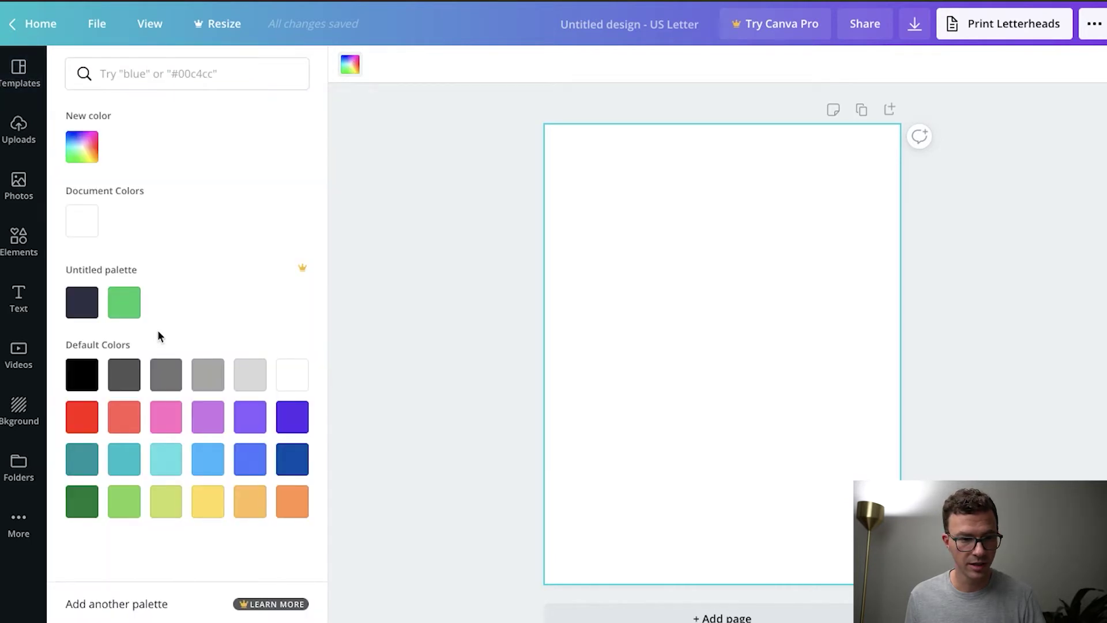
{"action": "left_click", "coordinate": [75, 302]}
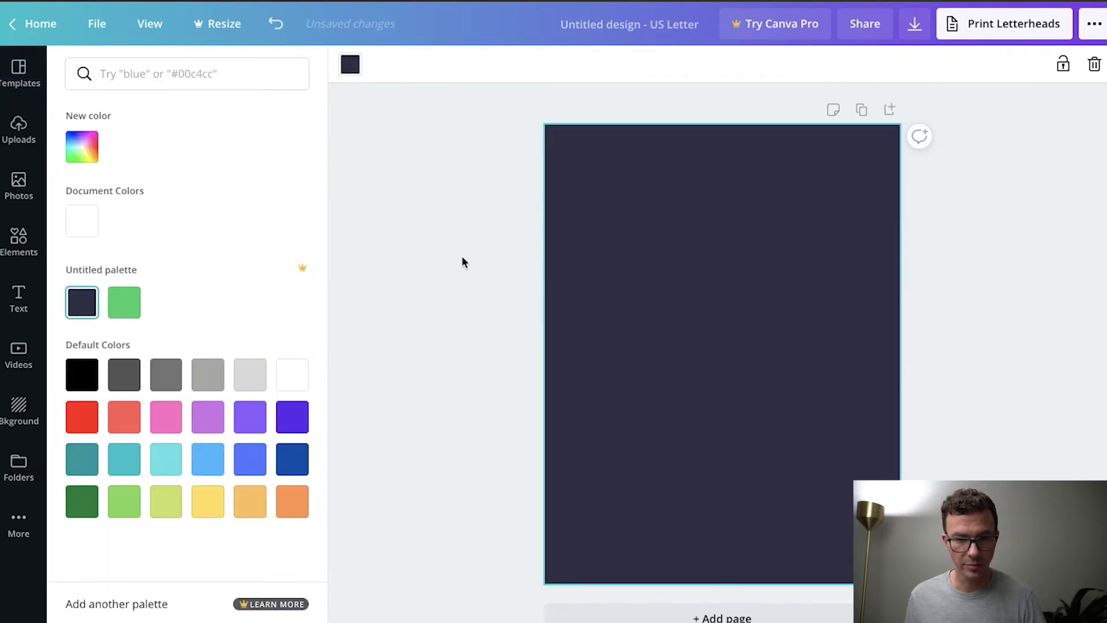
{"action": "left_click", "coordinate": [459, 314]}
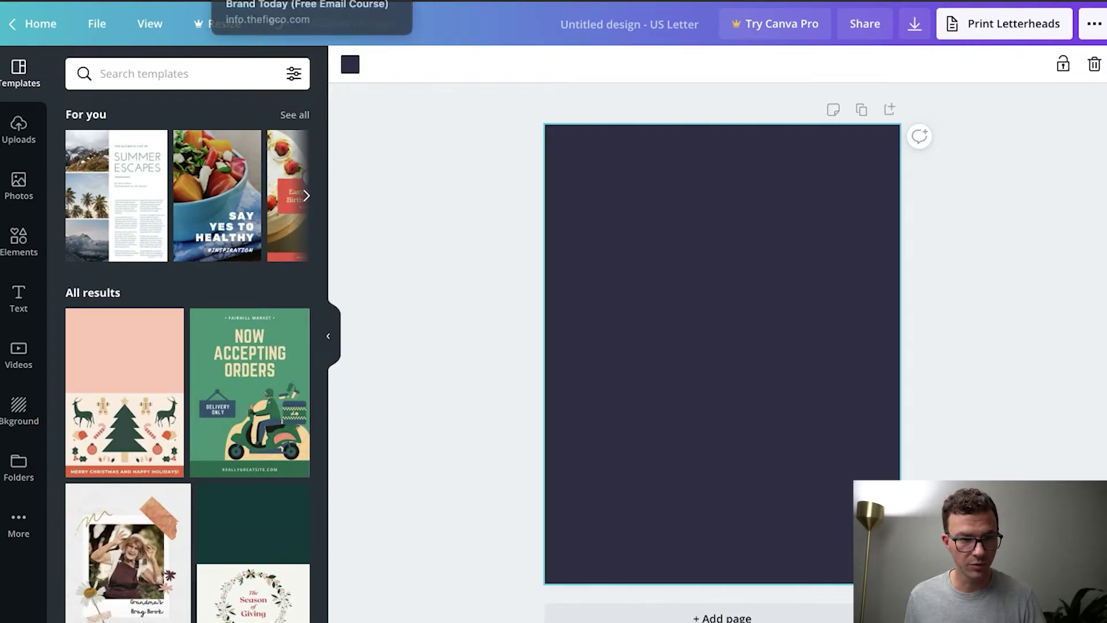
Check the Personal Brand cover on TheFigCo landing page and title the Canva design "Personal Branding Cover Image"
{"action": "left_click", "coordinate": [277, 1]}
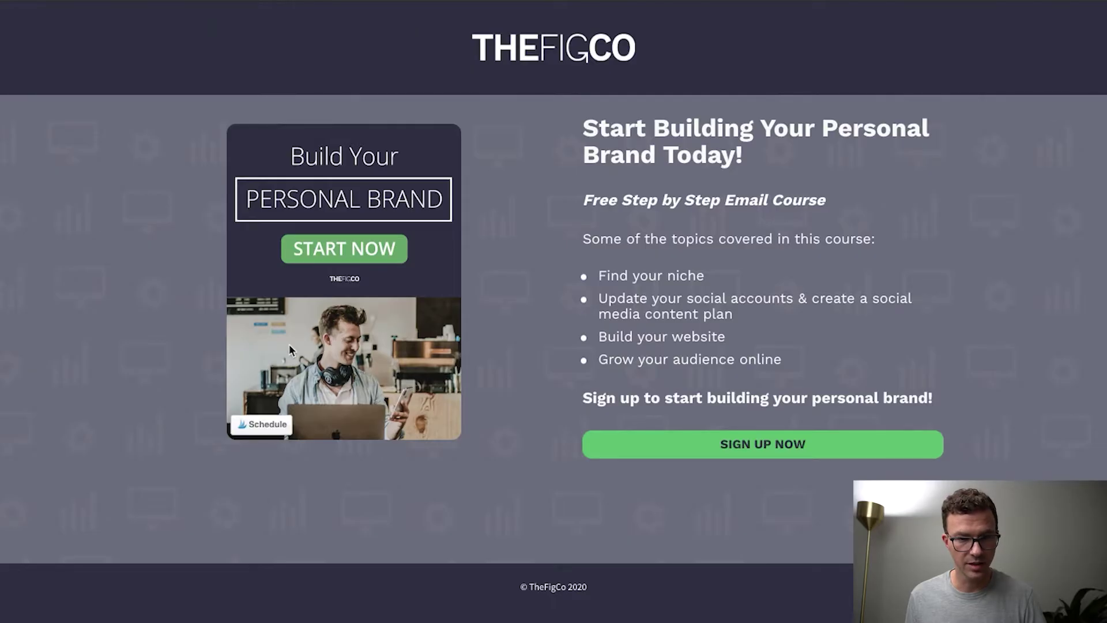
{"action": "key", "text": "ctrl+shift+Tab"}
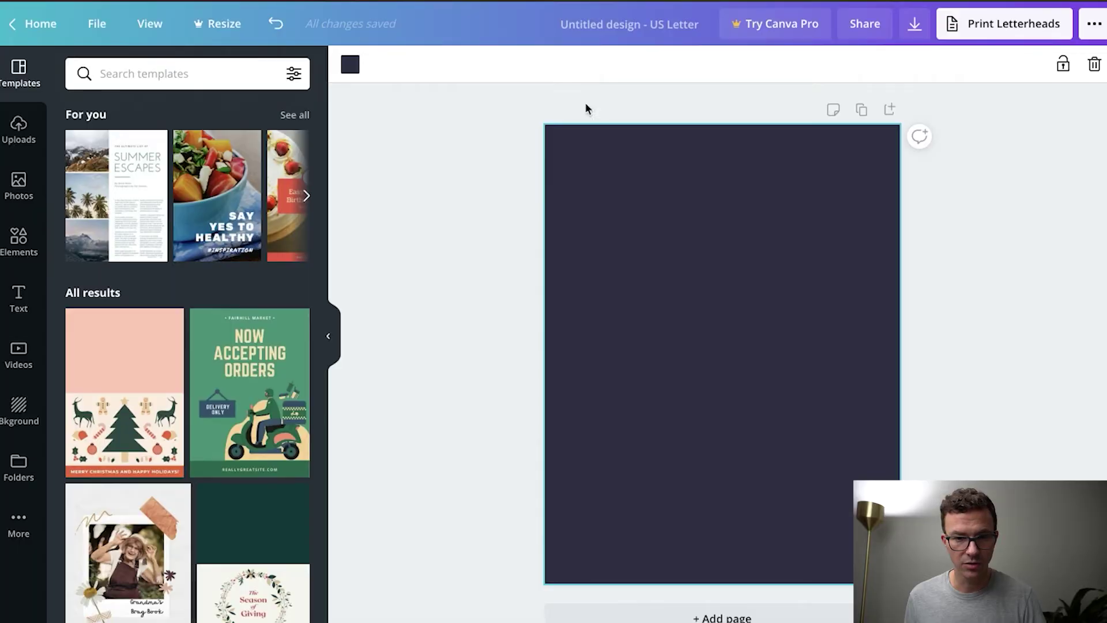
{"action": "left_click", "coordinate": [644, 26]}
{"action": "key", "text": "BackSpace"}
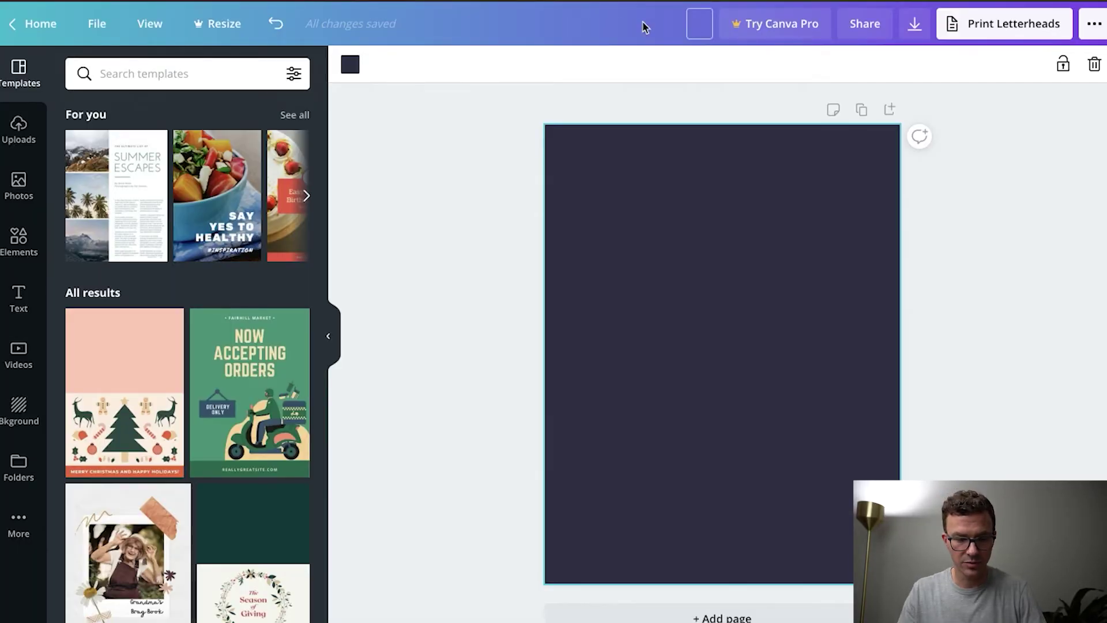
{"action": "type", "text": "Personal "}
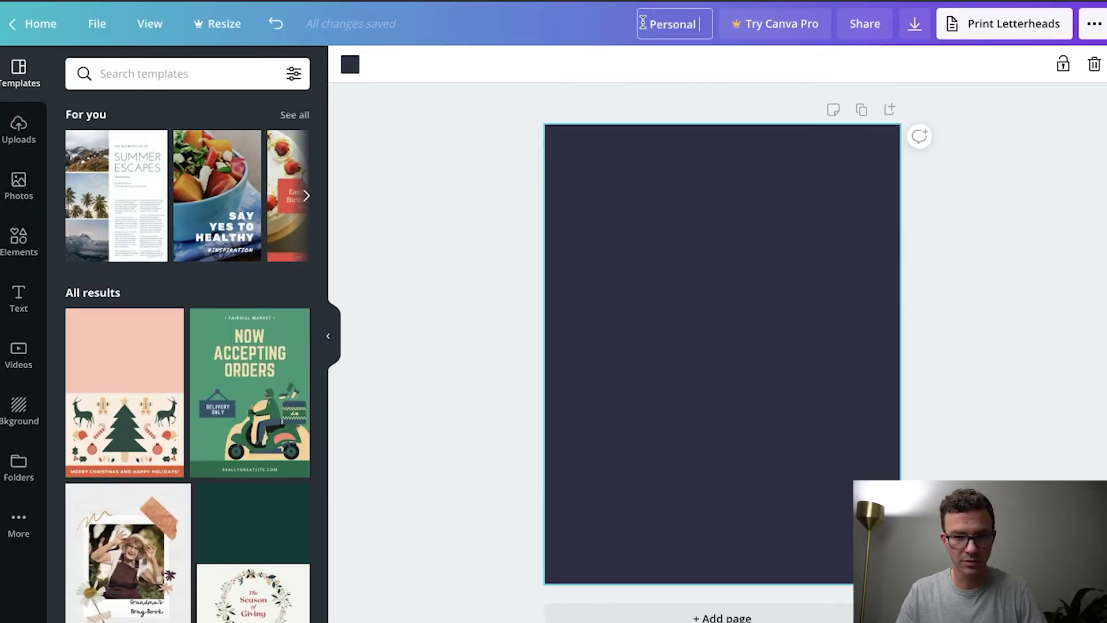
{"action": "type", "text": "Branding Cover Image"}
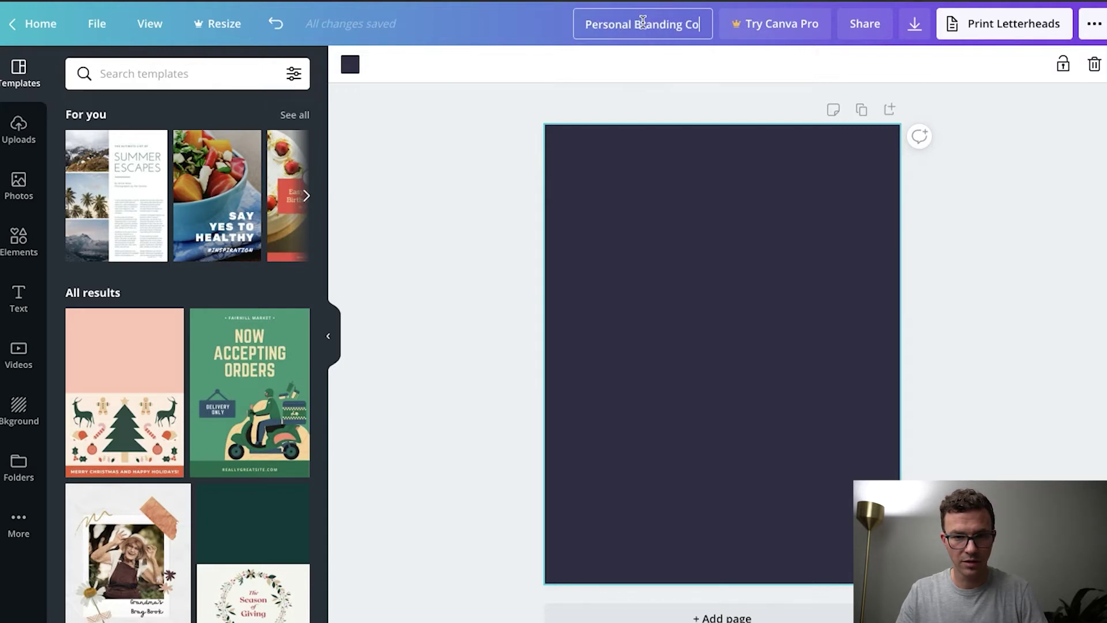
{"action": "left_click", "coordinate": [513, 205]}
Search the photo library for "man with phone" and look through the results for a suitable cover photo
{"action": "left_click", "coordinate": [19, 188]}
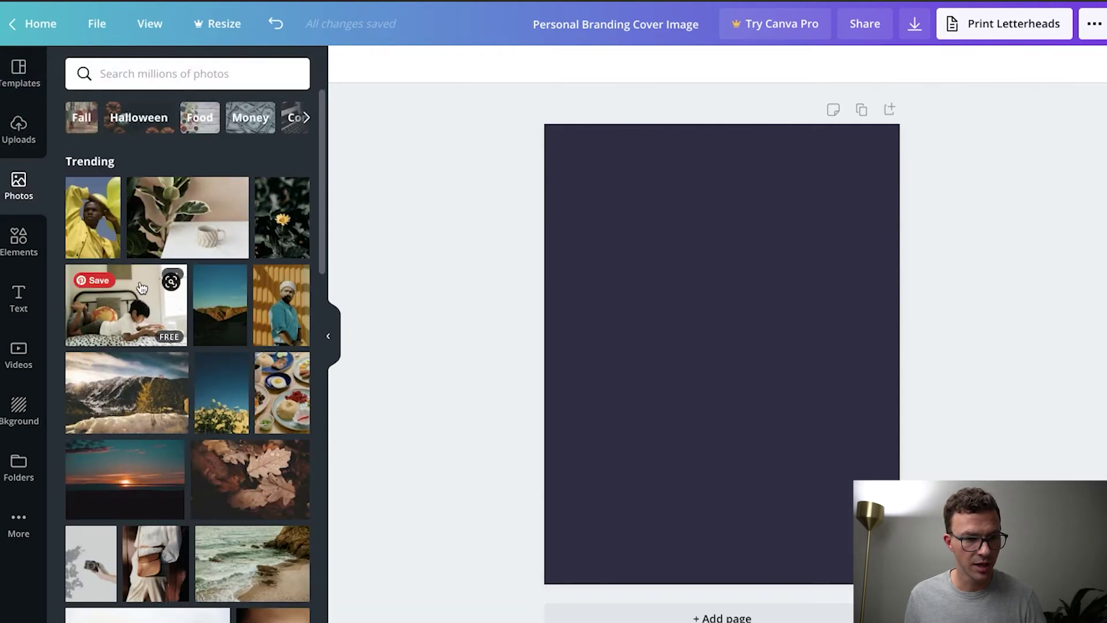
{"action": "left_click", "coordinate": [172, 74]}
{"action": "type", "text": "gu"}
{"action": "key", "text": "BackSpace"}
{"action": "key", "text": "BackSpace"}
{"action": "type", "text": "man with phone"}
{"action": "key", "text": "Return"}
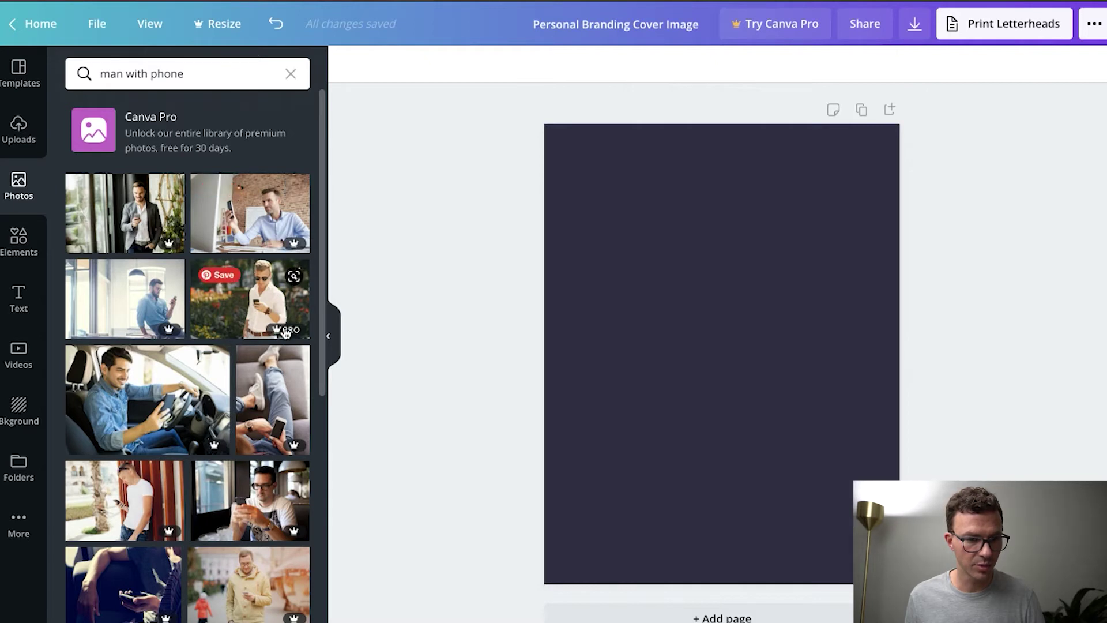
{"action": "scroll", "coordinate": [286, 335], "scroll_direction": "down", "scroll_amount": 2}
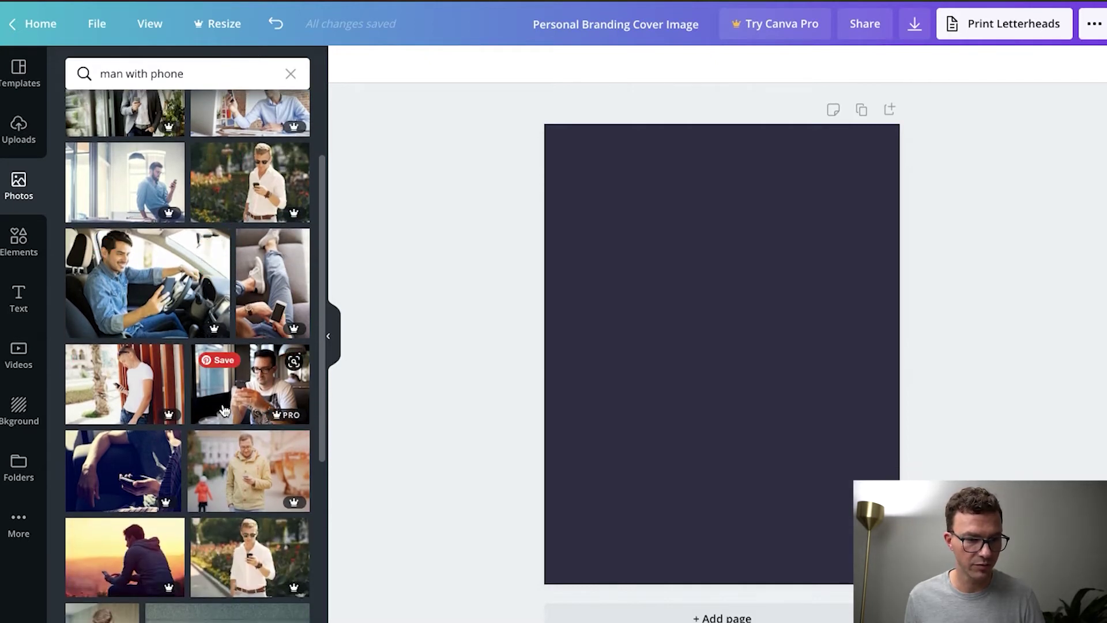
{"action": "scroll", "coordinate": [224, 410], "scroll_direction": "down", "scroll_amount": 2}
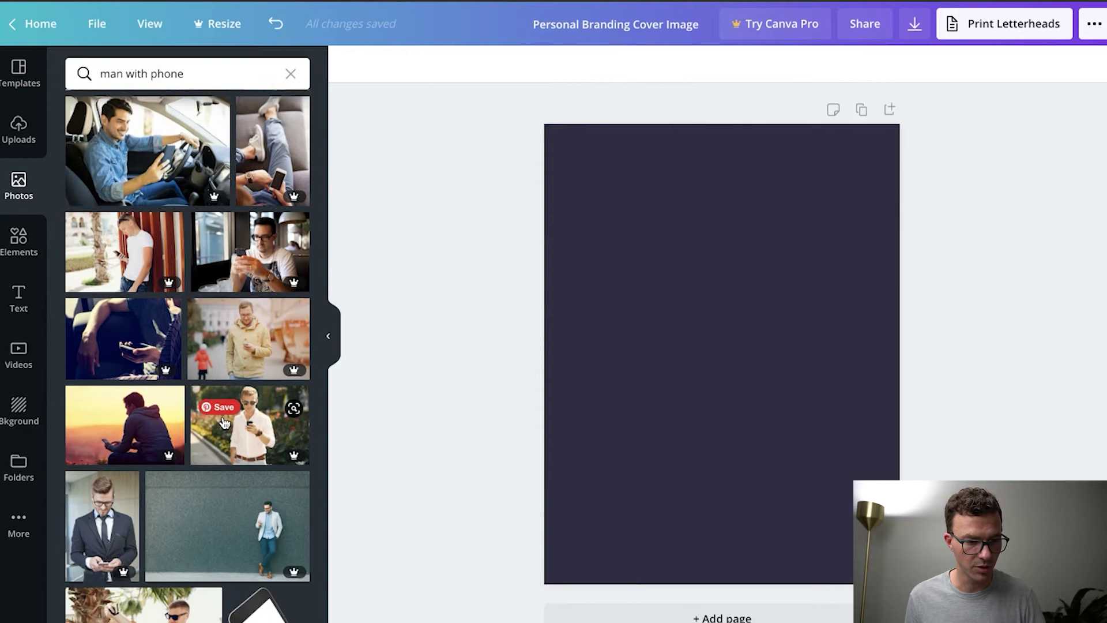
{"action": "scroll", "coordinate": [231, 418], "scroll_direction": "down", "scroll_amount": 3}
{"action": "scroll", "coordinate": [211, 530], "scroll_direction": "down", "scroll_amount": 3}
{"action": "scroll", "coordinate": [253, 479], "scroll_direction": "down", "scroll_amount": 4}
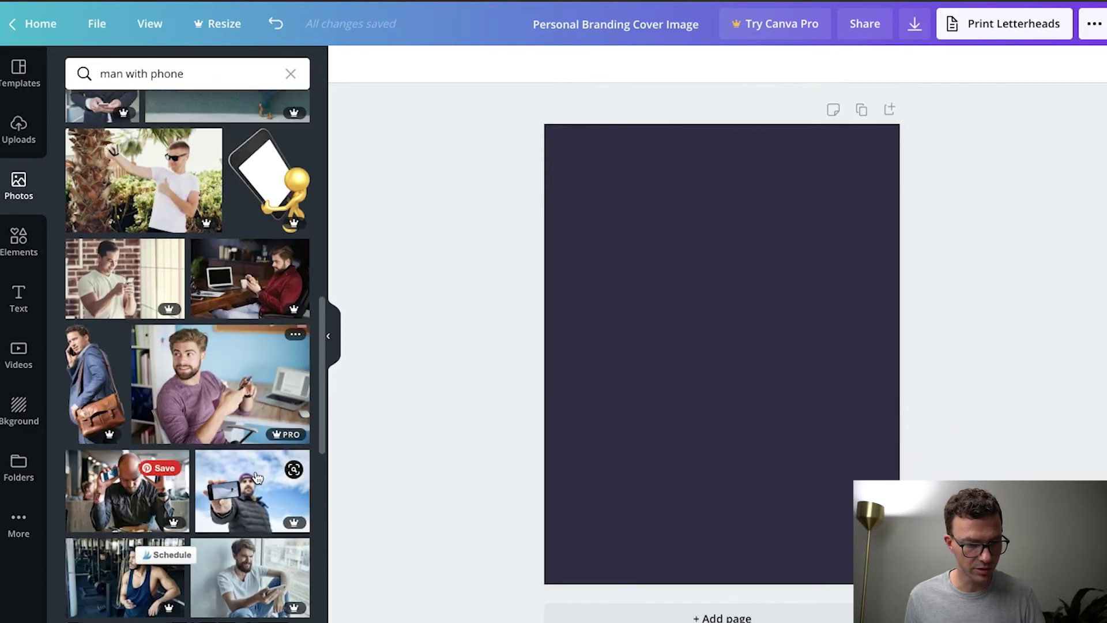
{"action": "scroll", "coordinate": [257, 476], "scroll_direction": "down", "scroll_amount": 10}
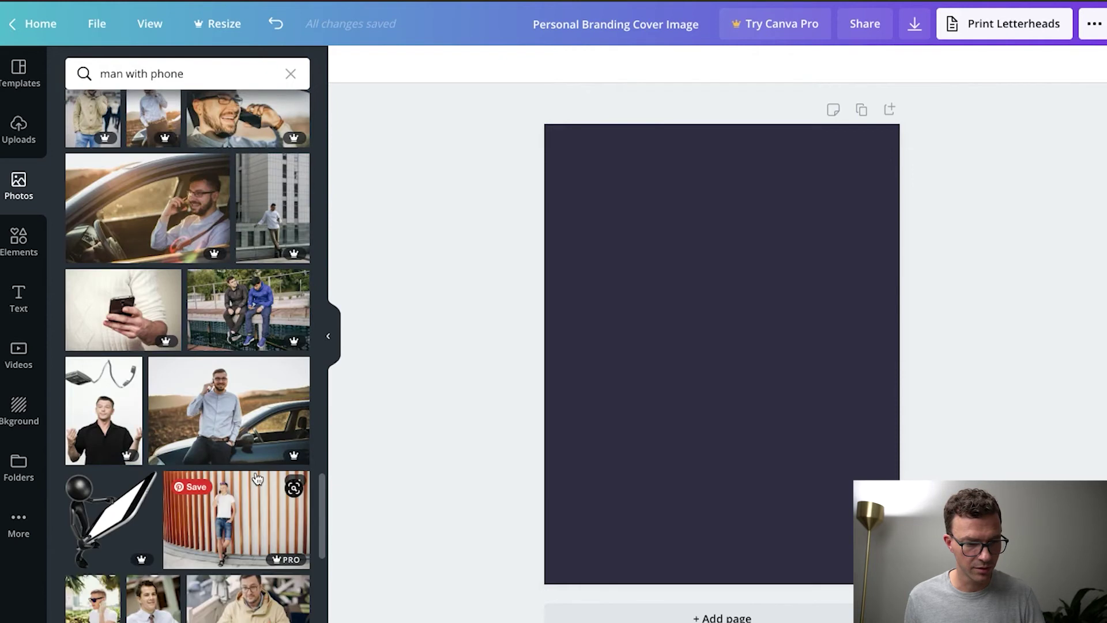
{"action": "scroll", "coordinate": [248, 505], "scroll_direction": "down", "scroll_amount": 10}
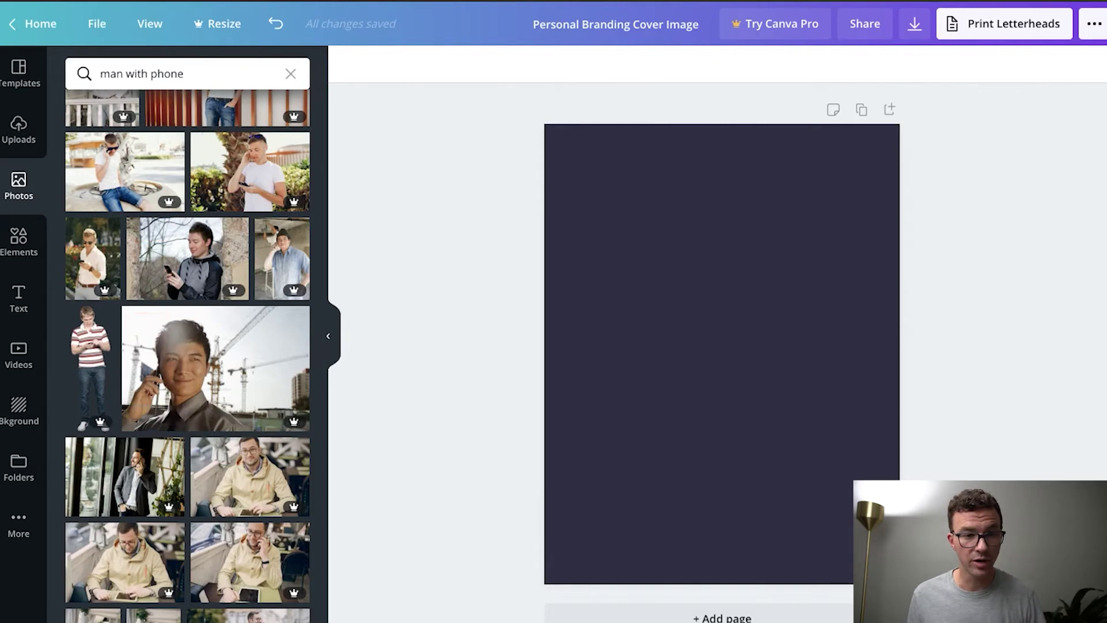
View the coffee shop photo on Unsplash and upload its JPG to Canva from the Desktop's Canva & Leadpages folder
{"action": "left_click", "coordinate": [145, 1]}
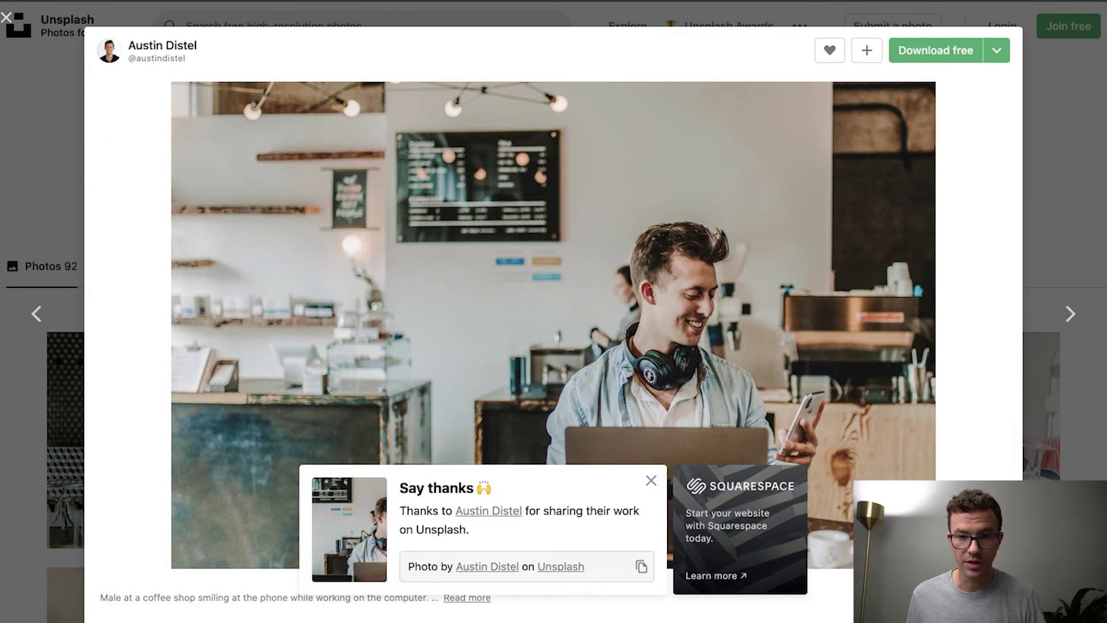
{"action": "left_click", "coordinate": [750, 1]}
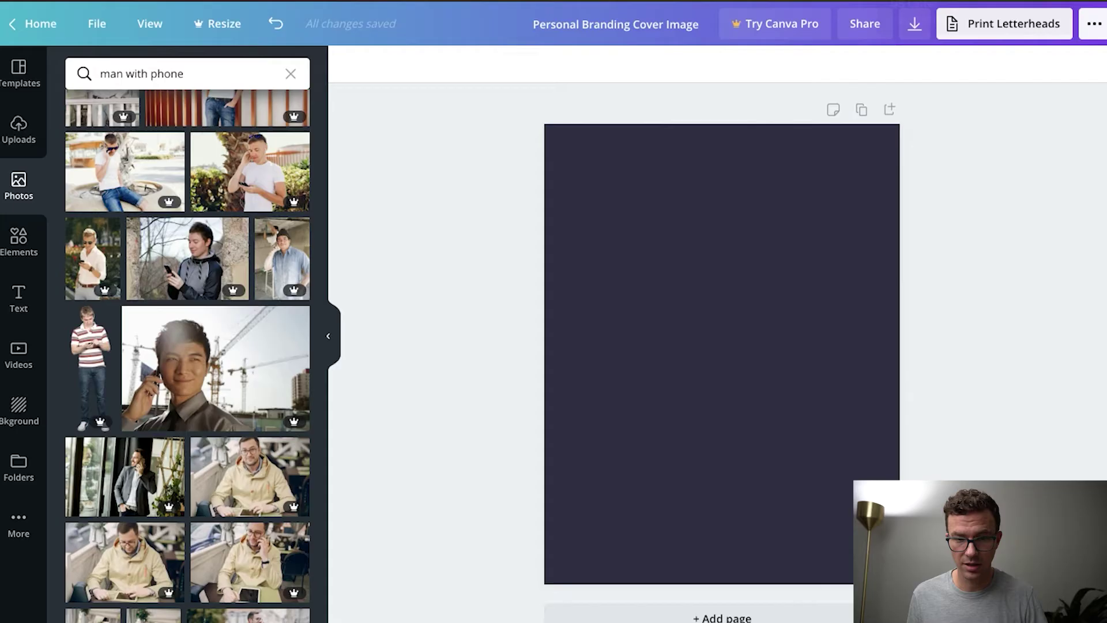
{"action": "left_click", "coordinate": [14, 134]}
{"action": "left_click", "coordinate": [185, 74]}
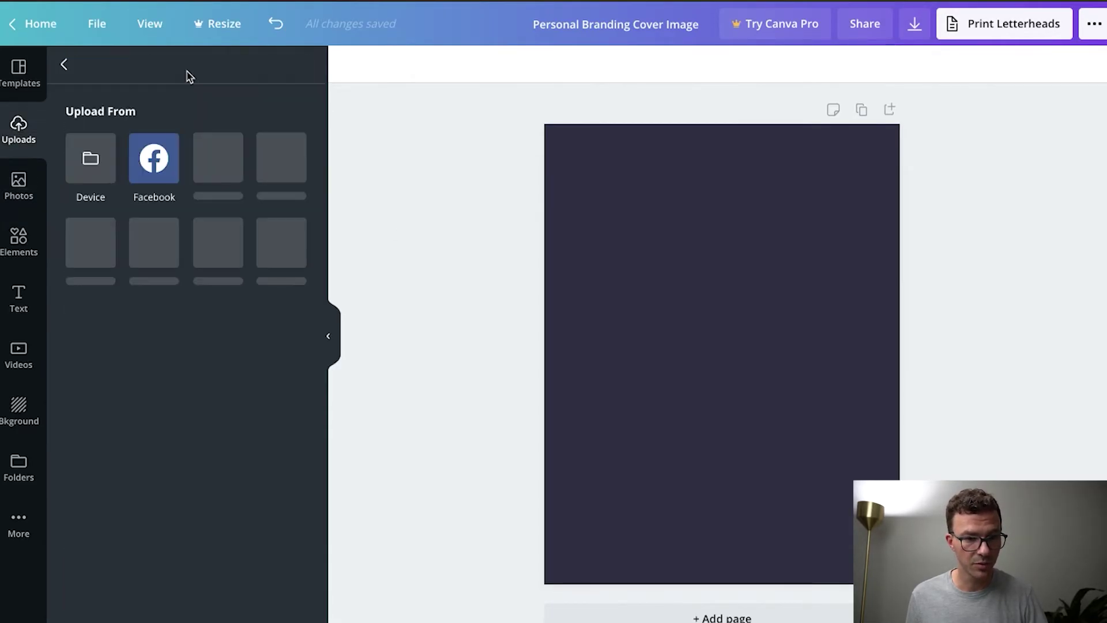
{"action": "left_click", "coordinate": [90, 160]}
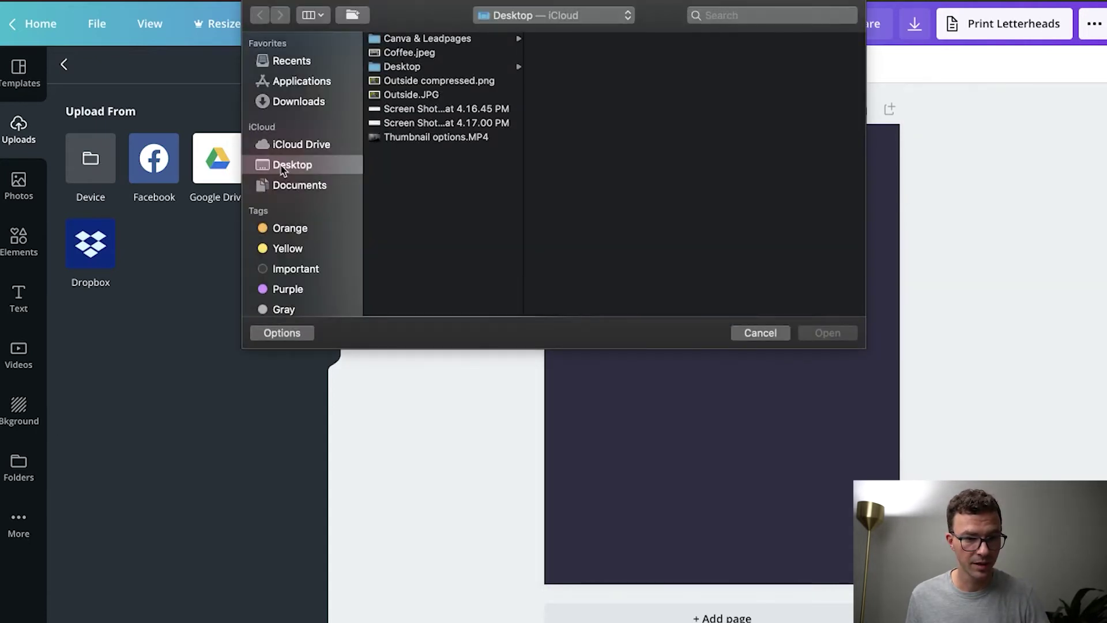
{"action": "left_click", "coordinate": [405, 41]}
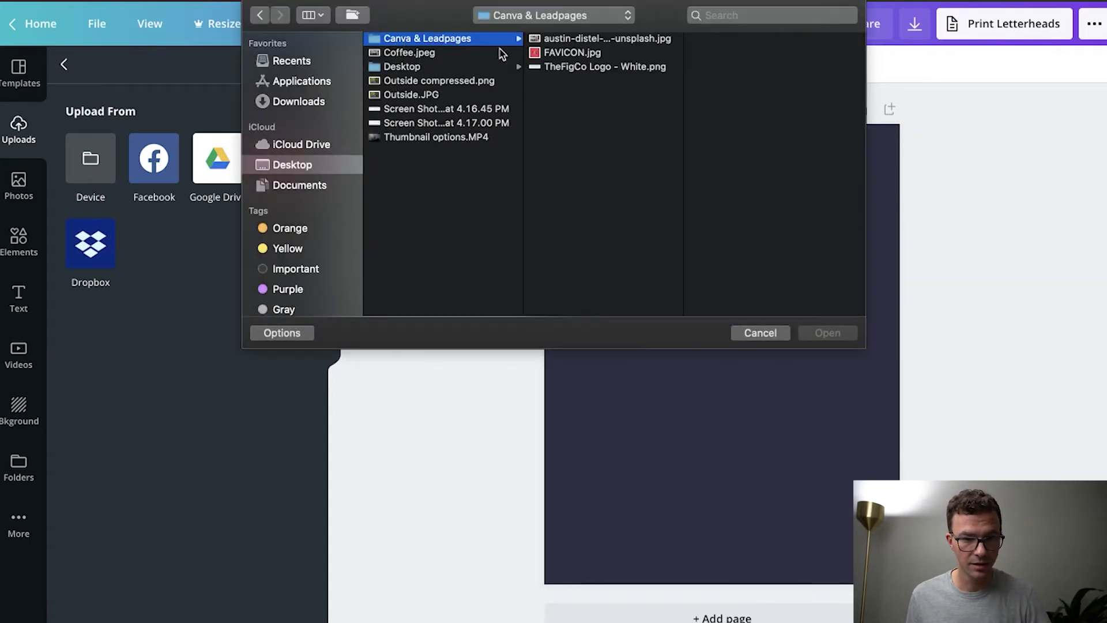
{"action": "left_click", "coordinate": [561, 41]}
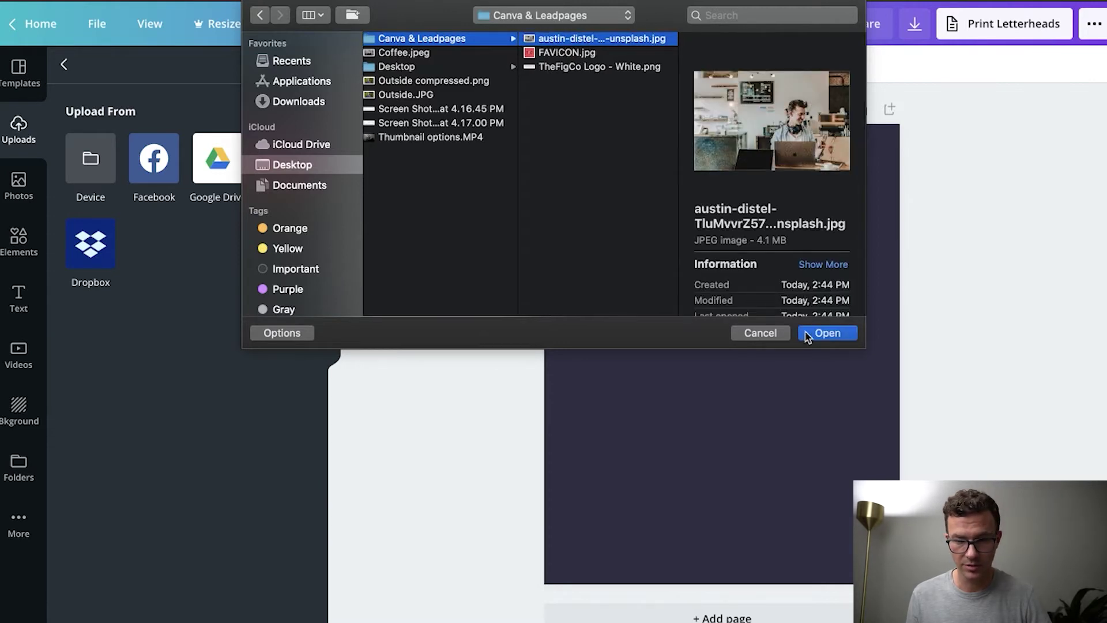
{"action": "left_click", "coordinate": [818, 336]}
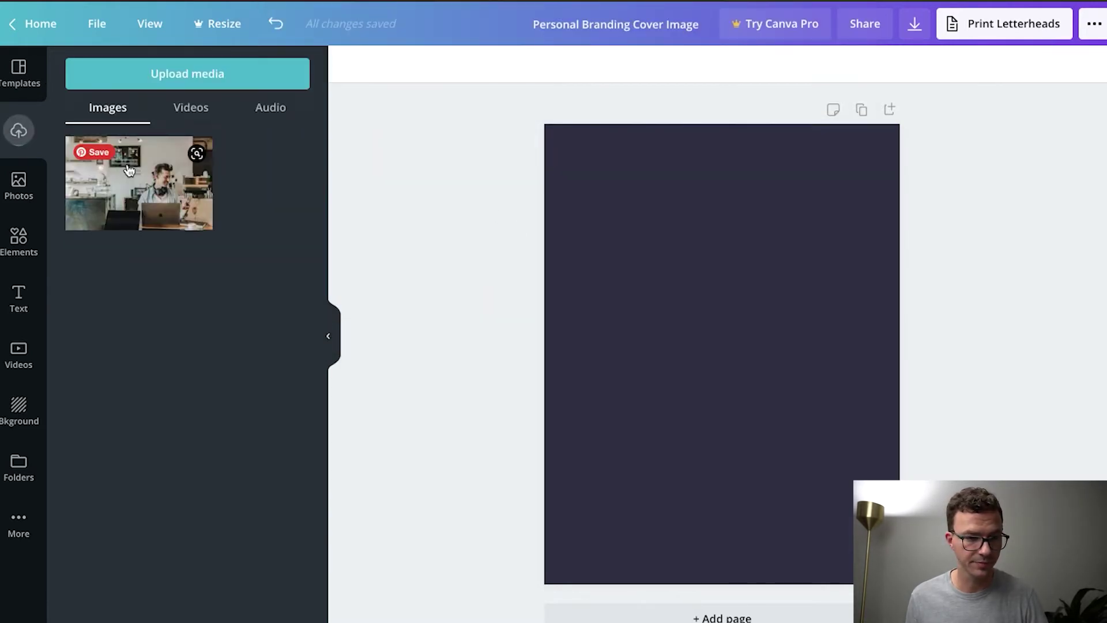
Place the uploaded coffee shop photo on the lower part of the page and enlarge it past the page's left and bottom edges
{"action": "left_click_drag", "start_coordinate": [129, 170], "coordinate": [634, 438]}
{"action": "left_click_drag", "start_coordinate": [572, 401], "coordinate": [433, 320]}
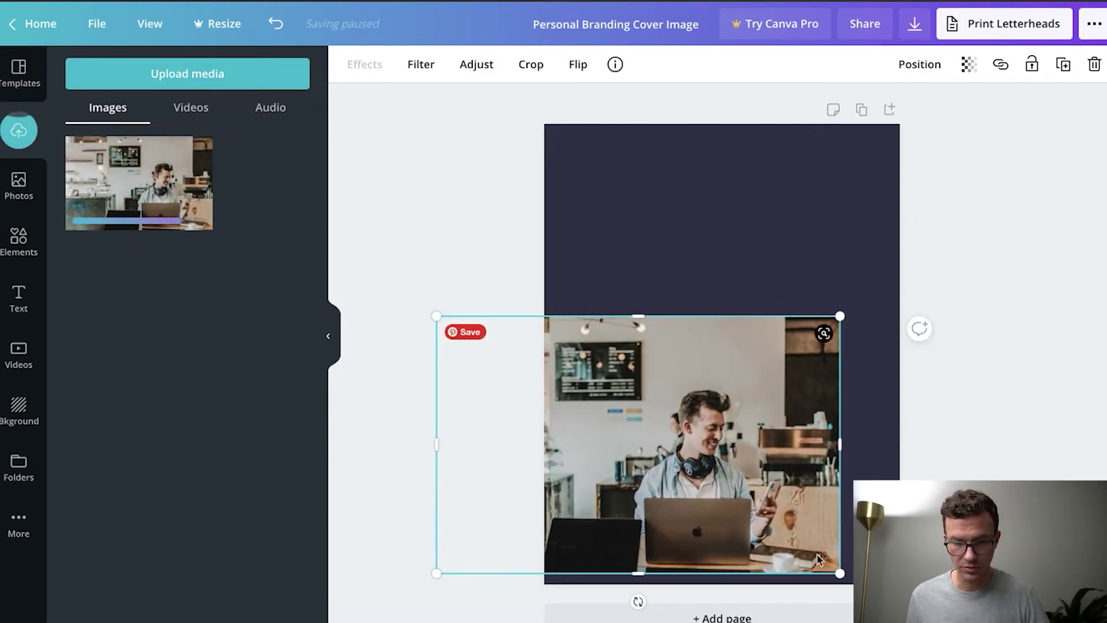
{"action": "left_click_drag", "start_coordinate": [839, 573], "coordinate": [899, 611]}
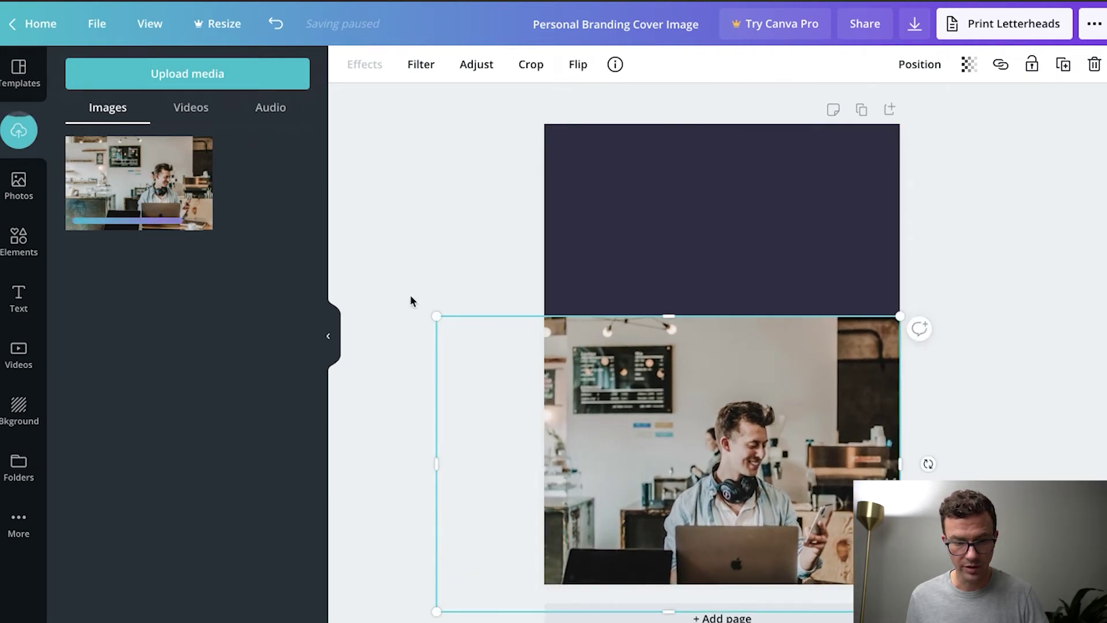
{"action": "left_click_drag", "start_coordinate": [434, 314], "coordinate": [323, 242]}
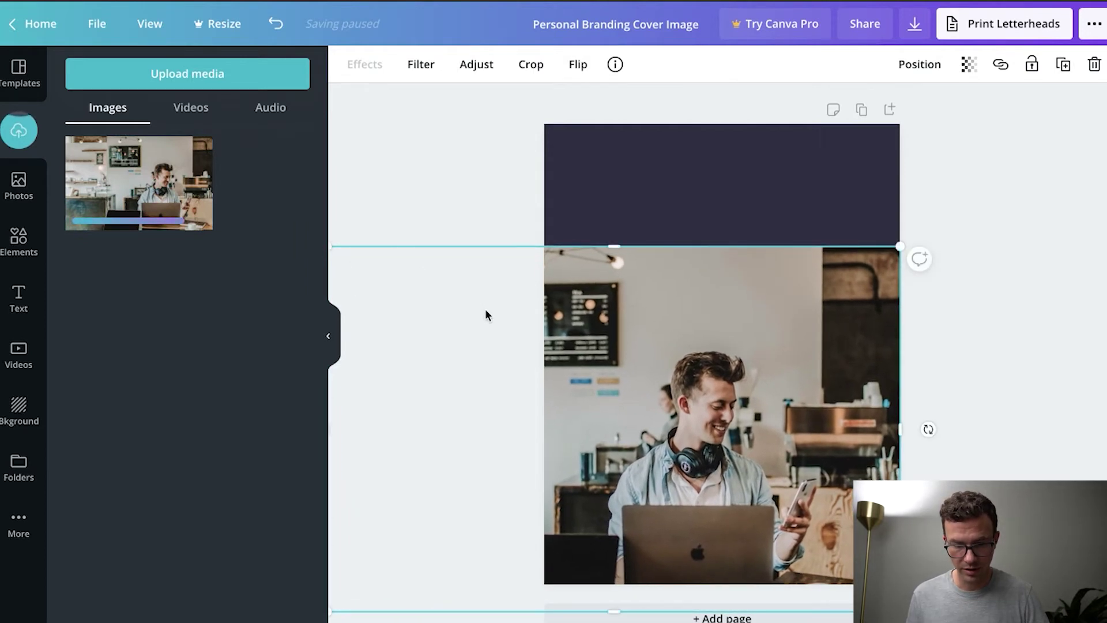
Nudge the photo down slightly to leave more of the navy background above it
{"action": "key", "text": "Down"}
{"action": "key", "text": "Down"}
{"action": "key", "text": "Down"}
{"action": "key", "text": "Down"}
{"action": "key", "text": "Down"}
{"action": "key", "text": "Down"}
{"action": "key", "text": "Down"}
{"action": "key", "text": "Down"}
{"action": "key", "text": "Down"}
{"action": "key", "text": "Down"}
{"action": "key", "text": "Down"}
{"action": "key", "text": "Down"}
{"action": "key", "text": "Down"}
{"action": "key", "text": "Down"}
{"action": "key", "text": "Down"}
{"action": "key", "text": "Down"}
{"action": "key", "text": "Down"}
{"action": "key", "text": "Down"}
{"action": "key", "text": "Down"}
{"action": "key", "text": "Down"}
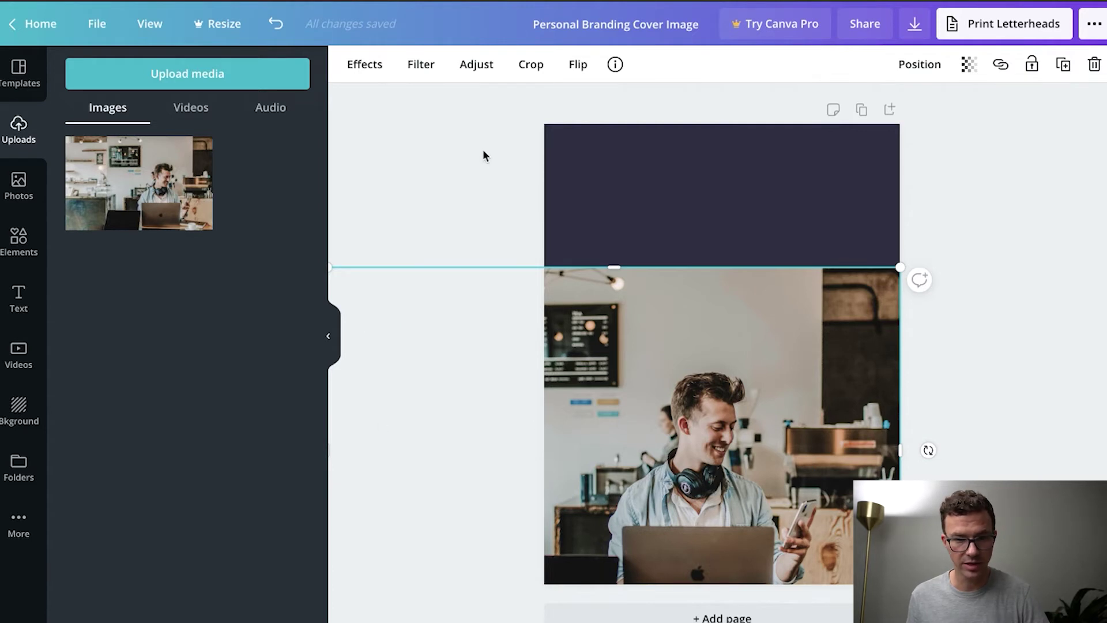
Crop the coffee shop photo's upper edge down to just above the man's head
{"action": "left_click", "coordinate": [538, 65]}
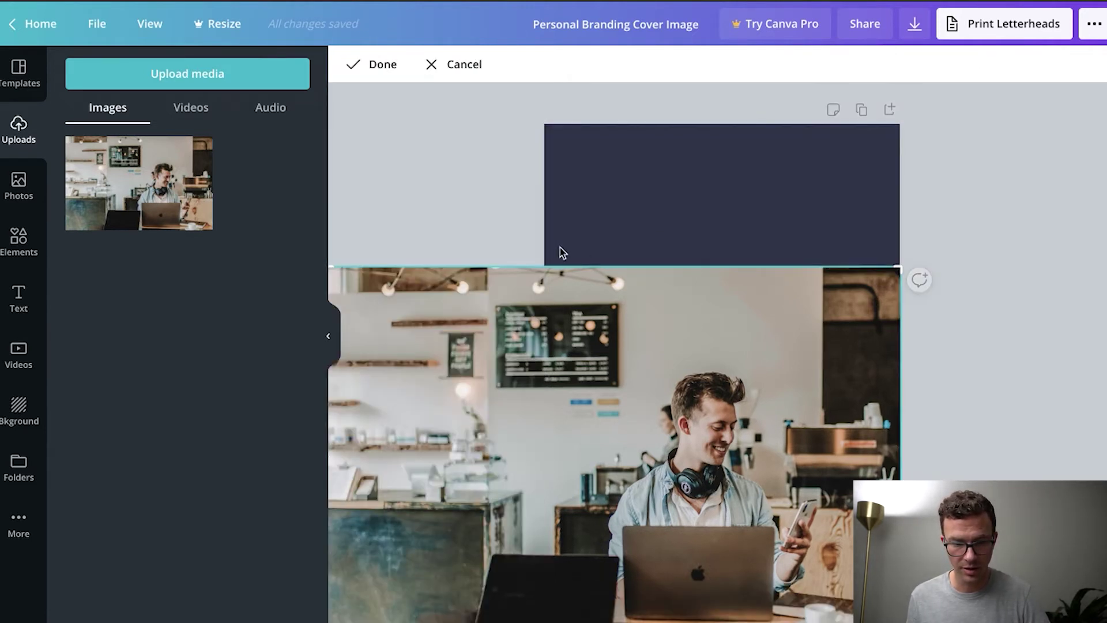
{"action": "scroll", "coordinate": [489, 276], "scroll_direction": "up", "scroll_amount": 1}
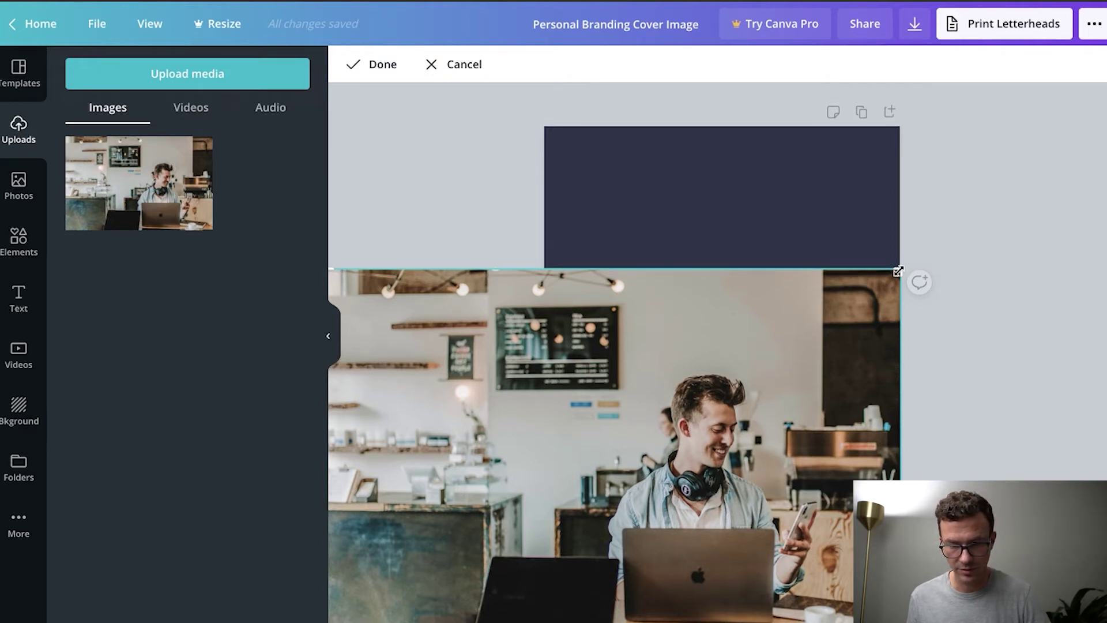
{"action": "left_click_drag", "start_coordinate": [897, 271], "coordinate": [932, 361]}
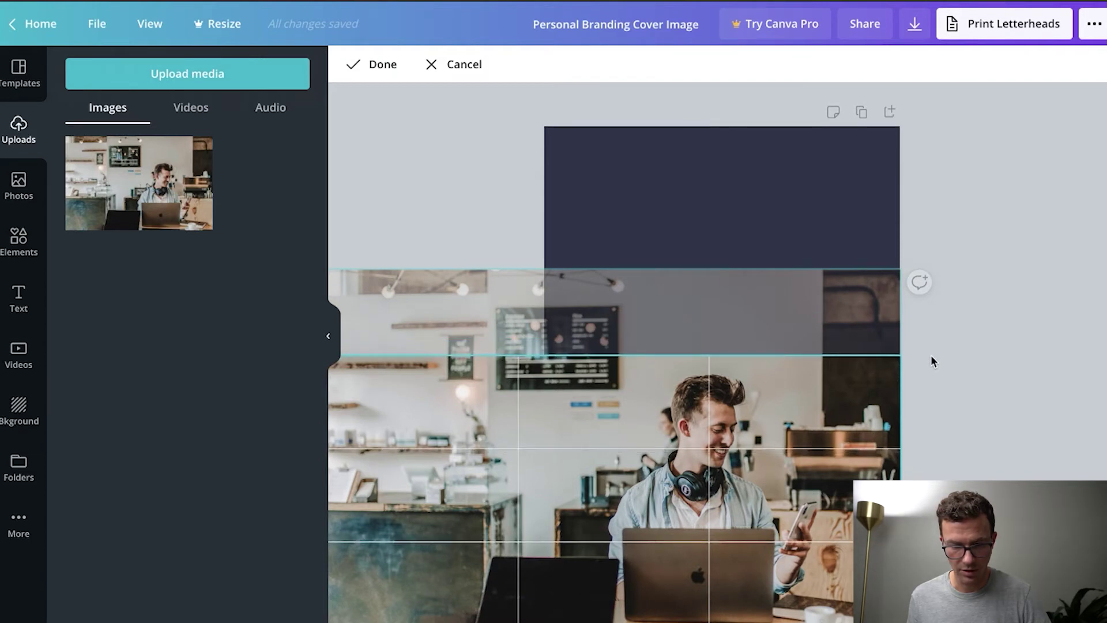
{"action": "left_click", "coordinate": [966, 378]}
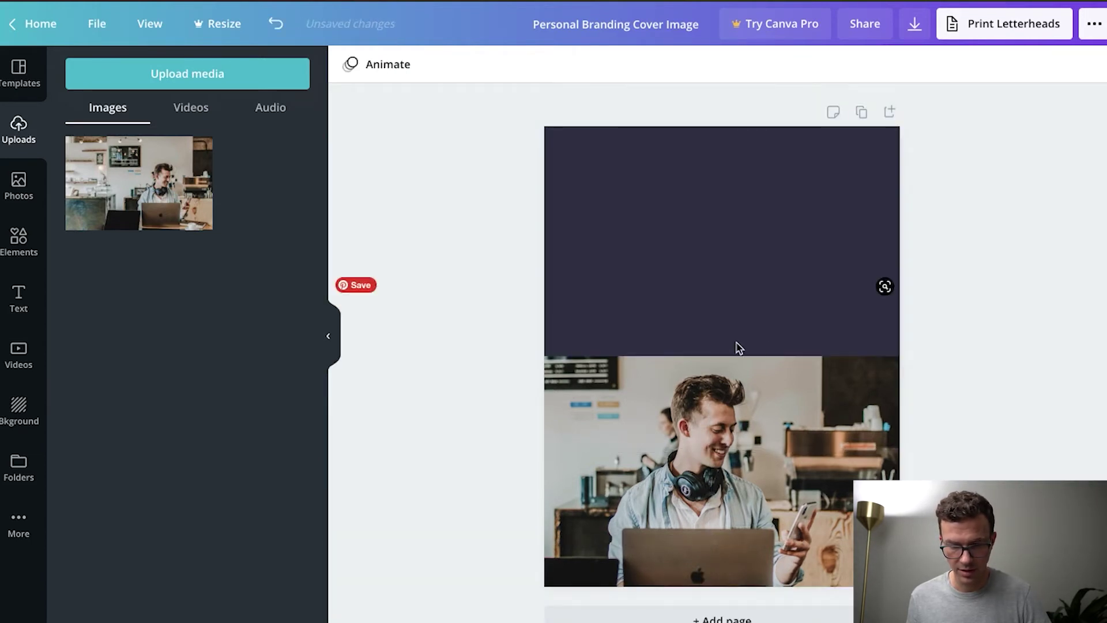
Nudge the cropped photo slightly to the right so it extends just past the page's right edge
{"action": "left_click", "coordinate": [679, 372]}
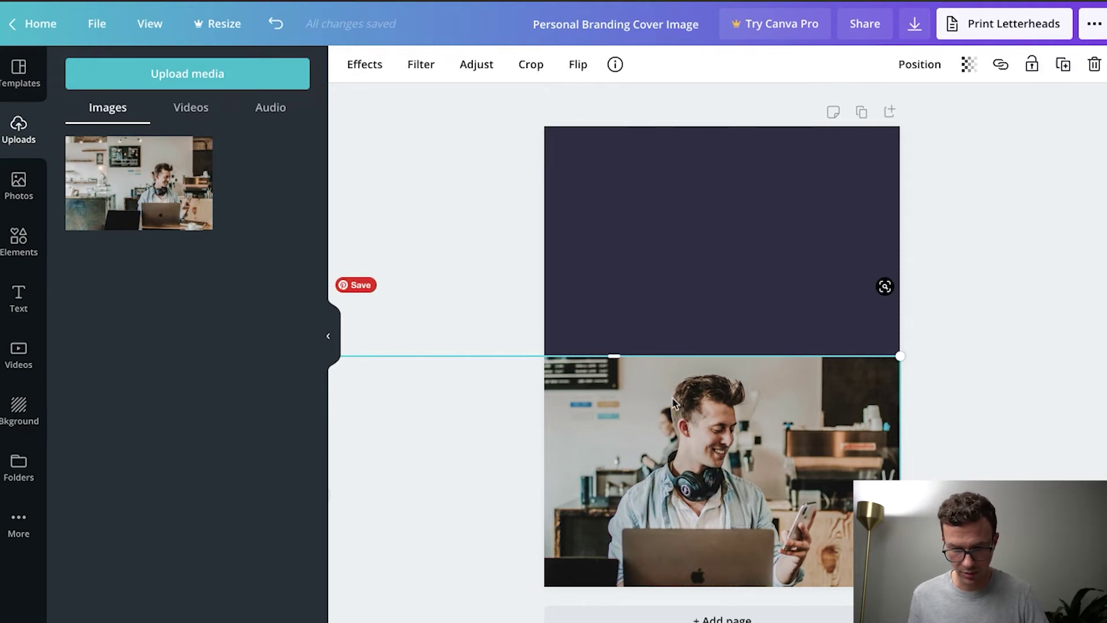
{"action": "key", "text": "shift+Right"}
{"action": "key", "text": "shift+Right"}
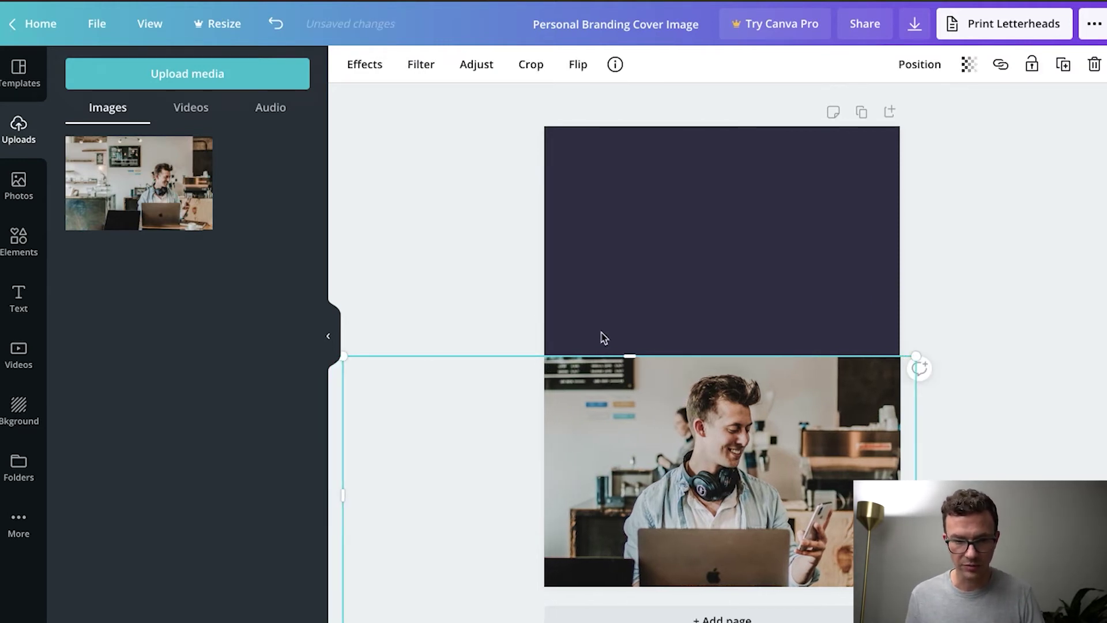
{"action": "left_click", "coordinate": [1031, 344]}
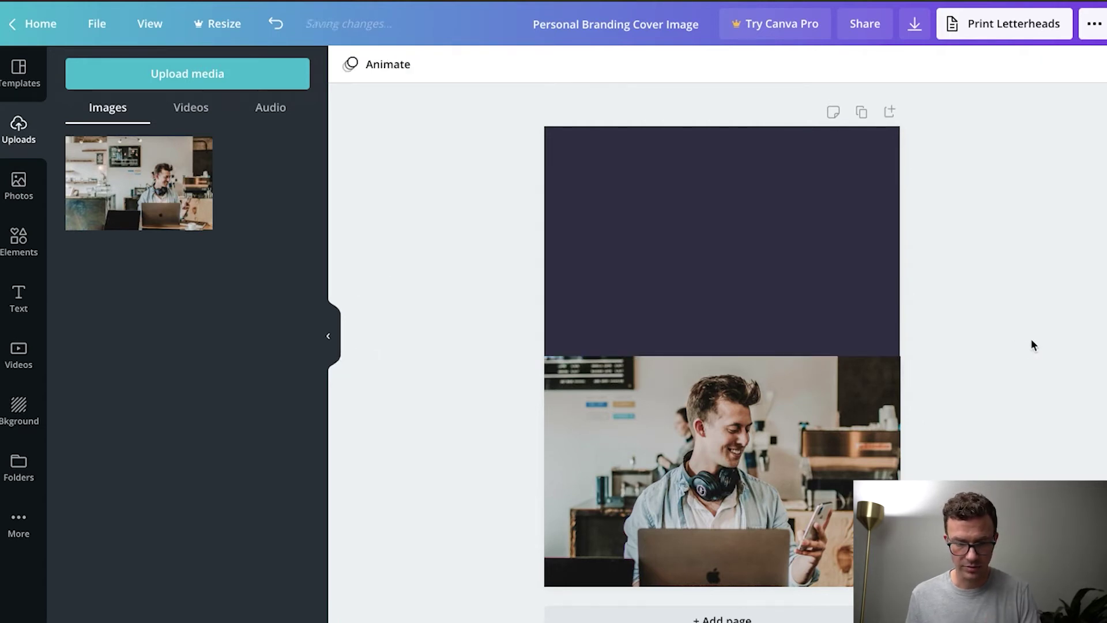
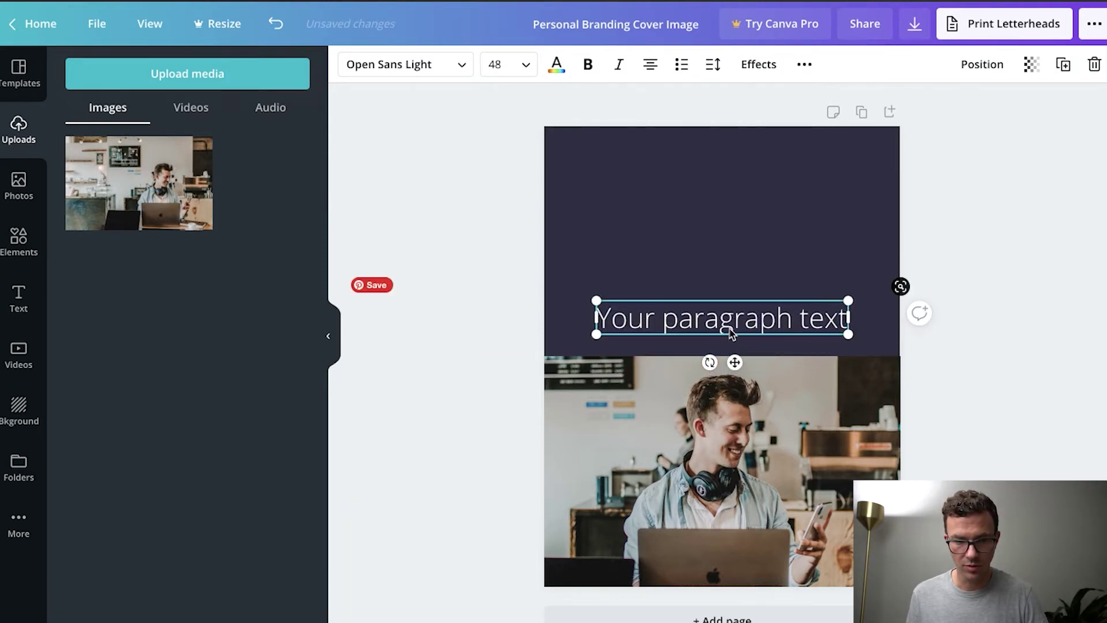
Place a text box near the upper edge of the navy area and make it read "Build Your"
{"action": "left_click_drag", "start_coordinate": [726, 307], "coordinate": [725, 164]}
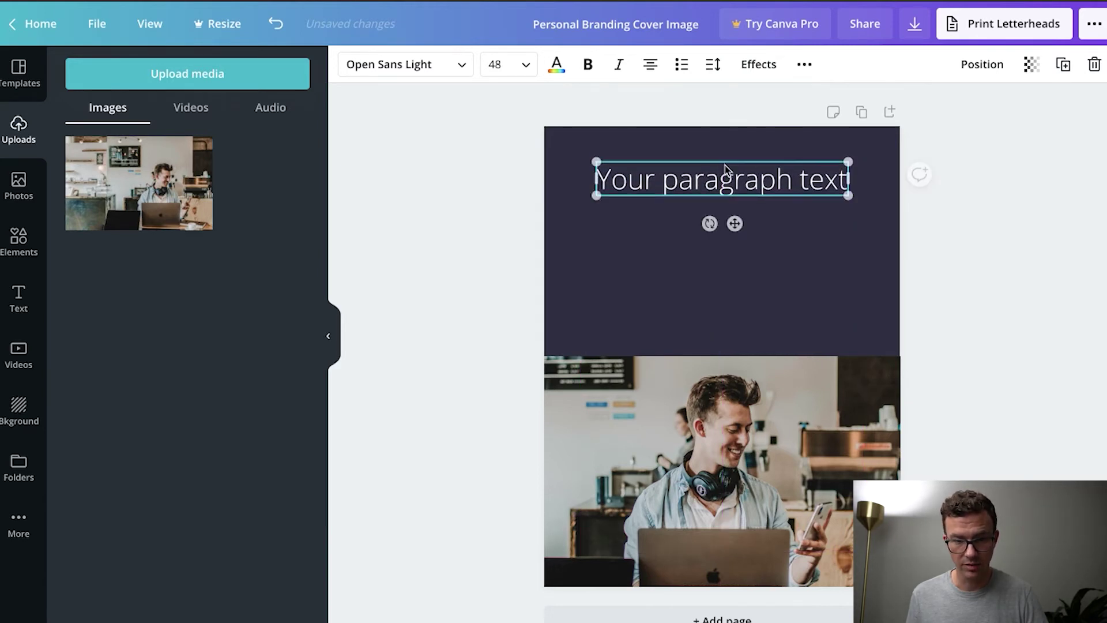
{"action": "left_click", "coordinate": [692, 173]}
{"action": "type", "text": "Build"}
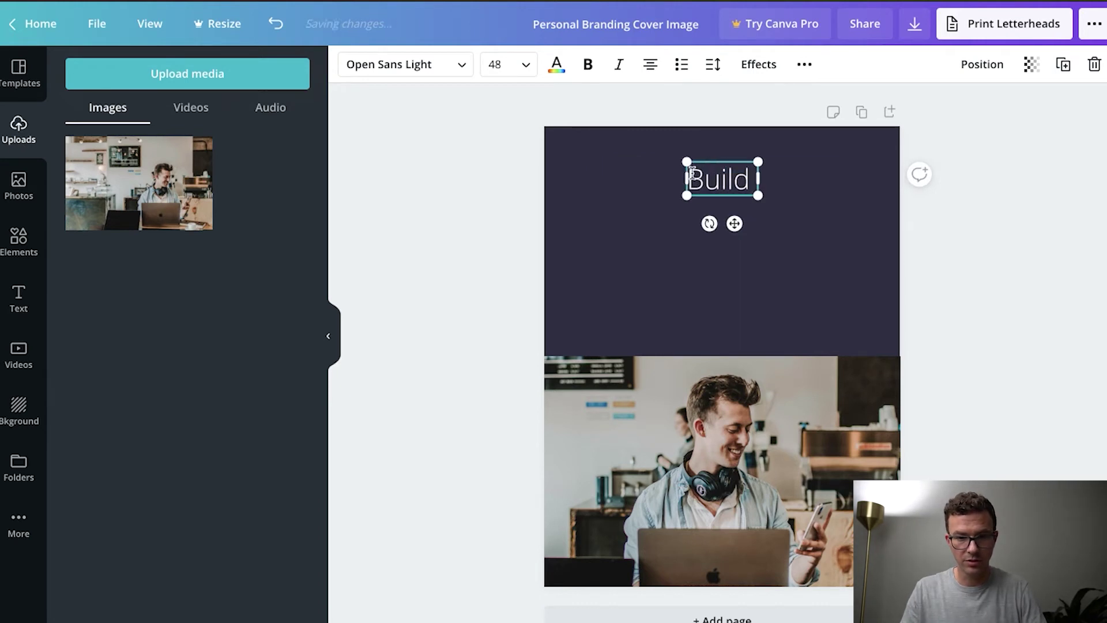
{"action": "type", "text": " Your"}
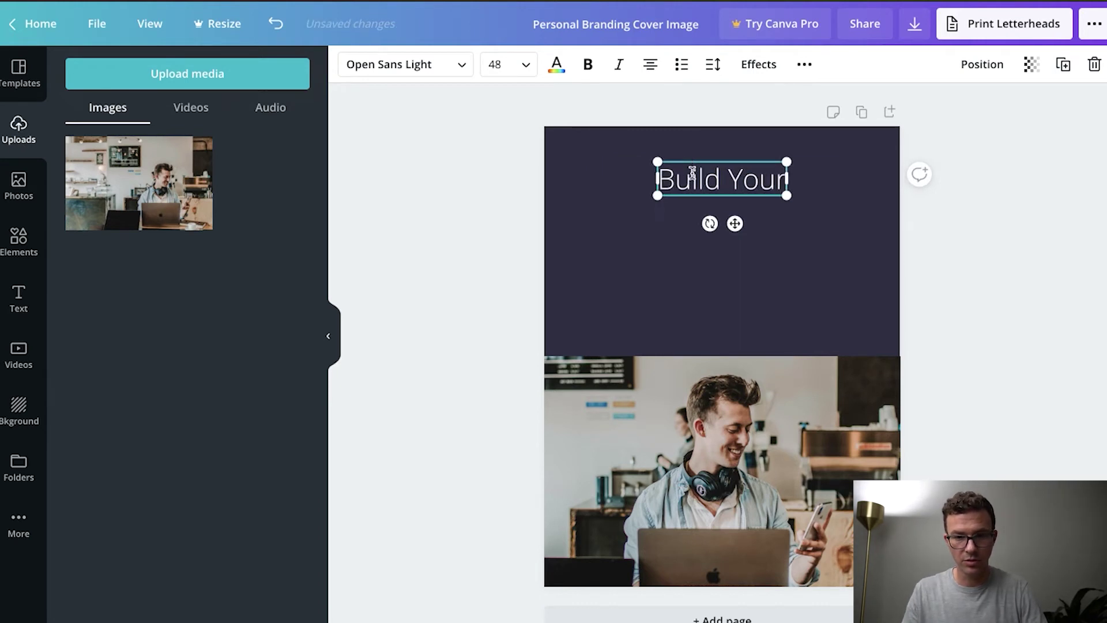
Add a second text reading "PERSONAL BRAND" and centre it, enlarged to about size 58, directly beneath "Build Your"
{"action": "left_click", "coordinate": [581, 293]}
{"action": "key", "text": "t"}
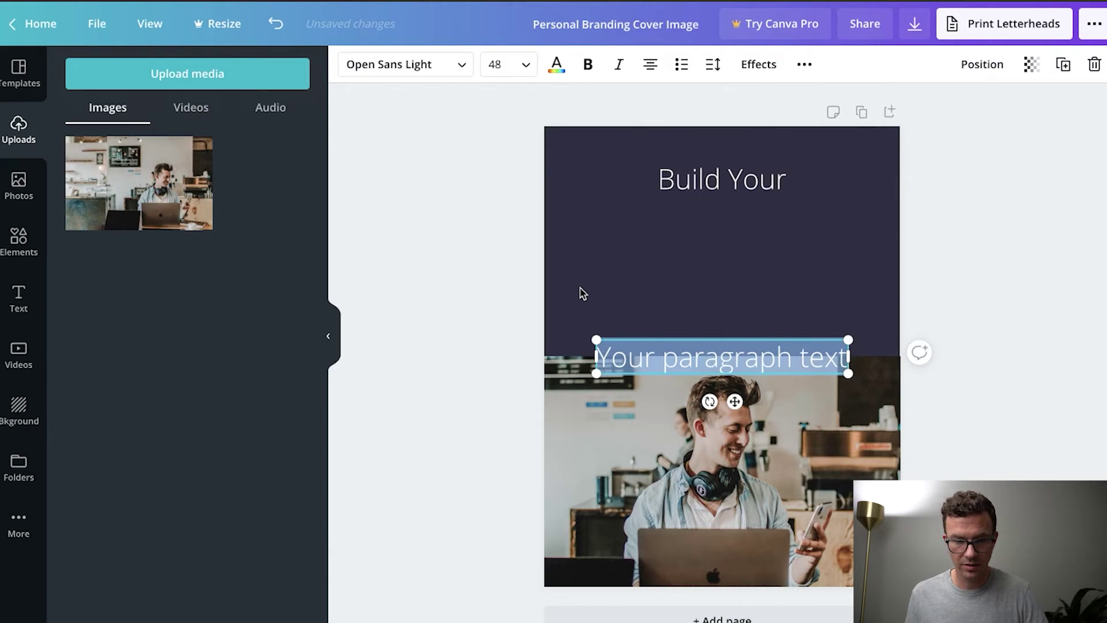
{"action": "type", "text": "PERS"}
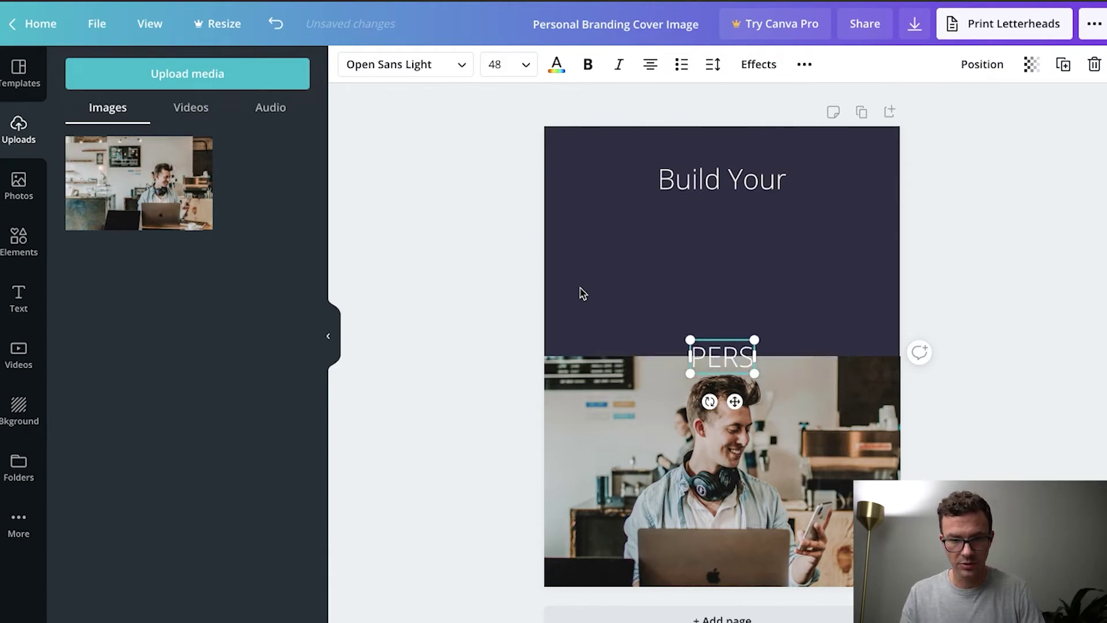
{"action": "type", "text": "ONAL Brand"}
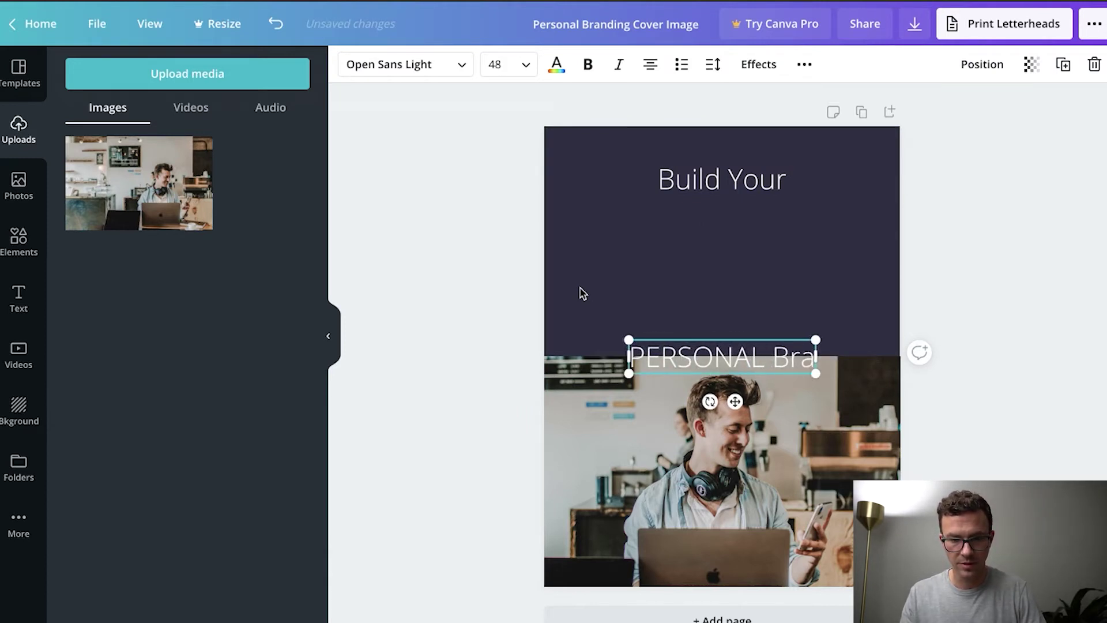
{"action": "key", "text": "BackSpace"}
{"action": "key", "text": "BackSpace"}
{"action": "key", "text": "BackSpace"}
{"action": "key", "text": "BackSpace"}
{"action": "type", "text": "RAND"}
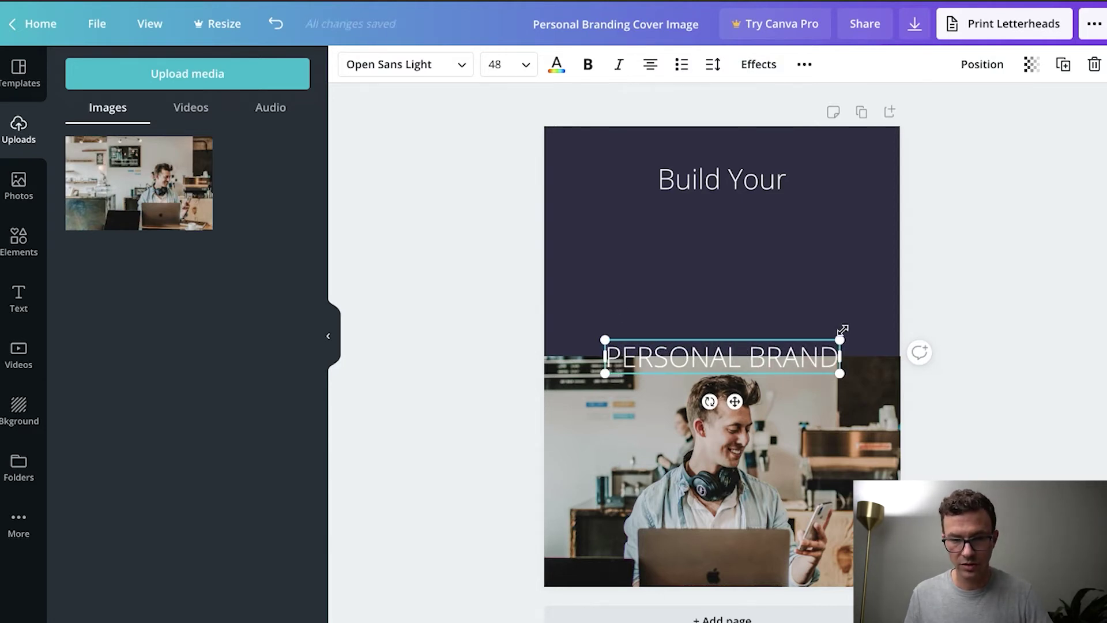
{"action": "left_click_drag", "start_coordinate": [841, 339], "coordinate": [888, 305]}
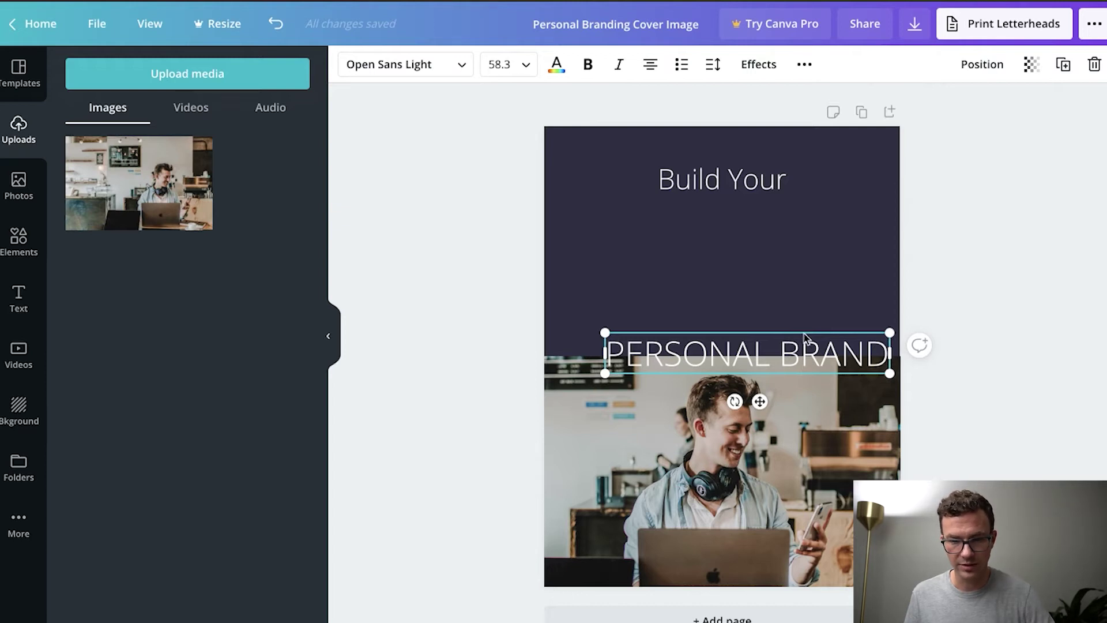
{"action": "left_click_drag", "start_coordinate": [804, 346], "coordinate": [776, 217]}
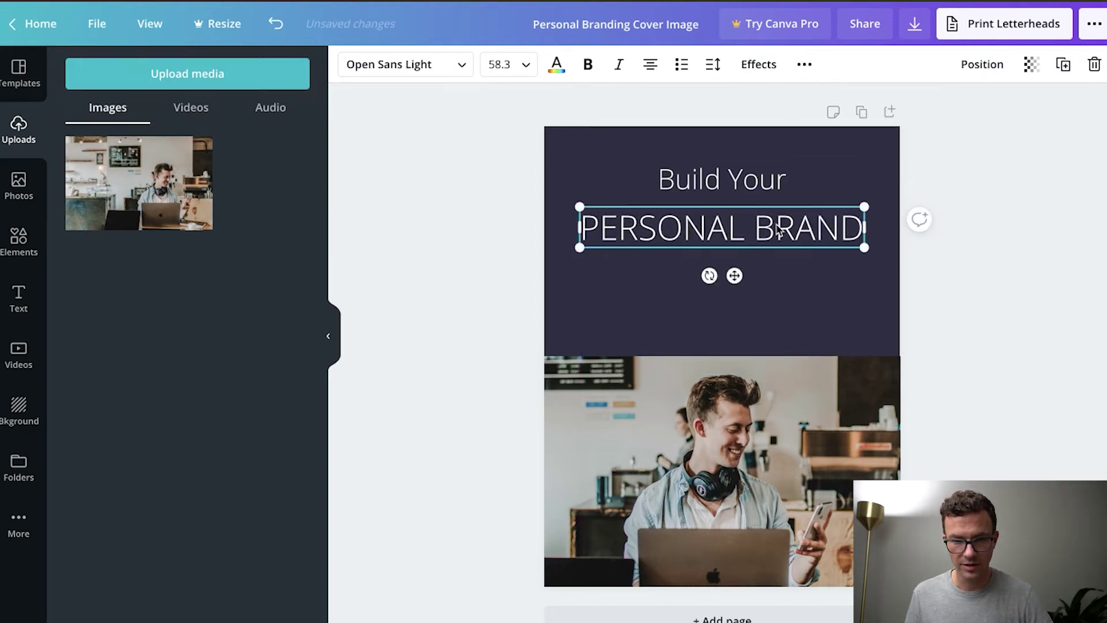
Set the font size of both "Build Your" and "PERSONAL BRAND" to 50
{"action": "left_click", "coordinate": [746, 178]}
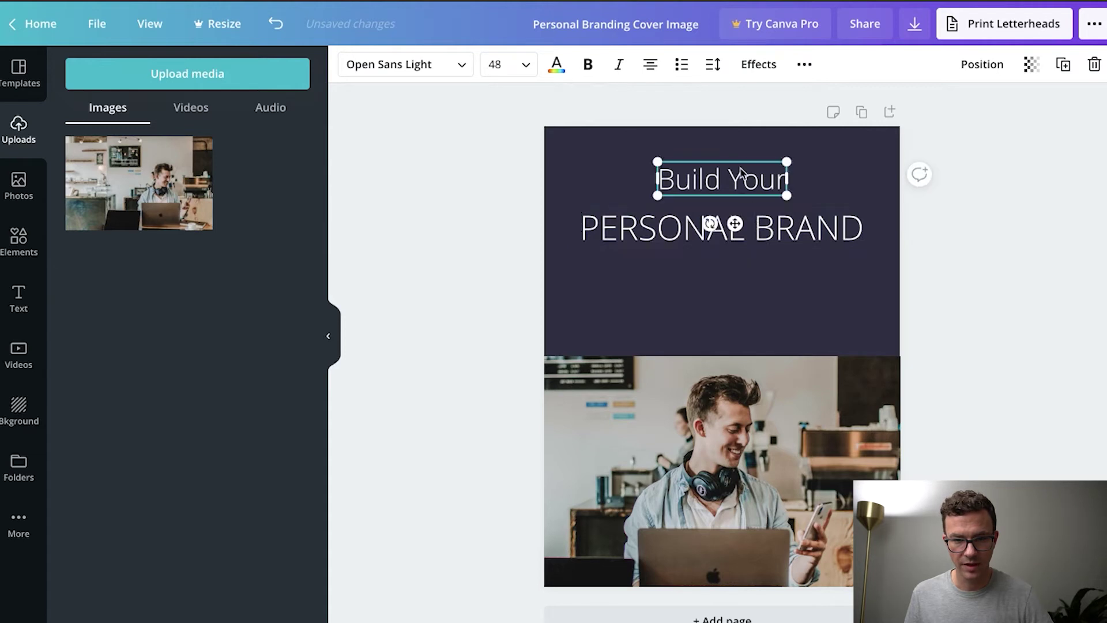
{"action": "left_click", "coordinate": [492, 62]}
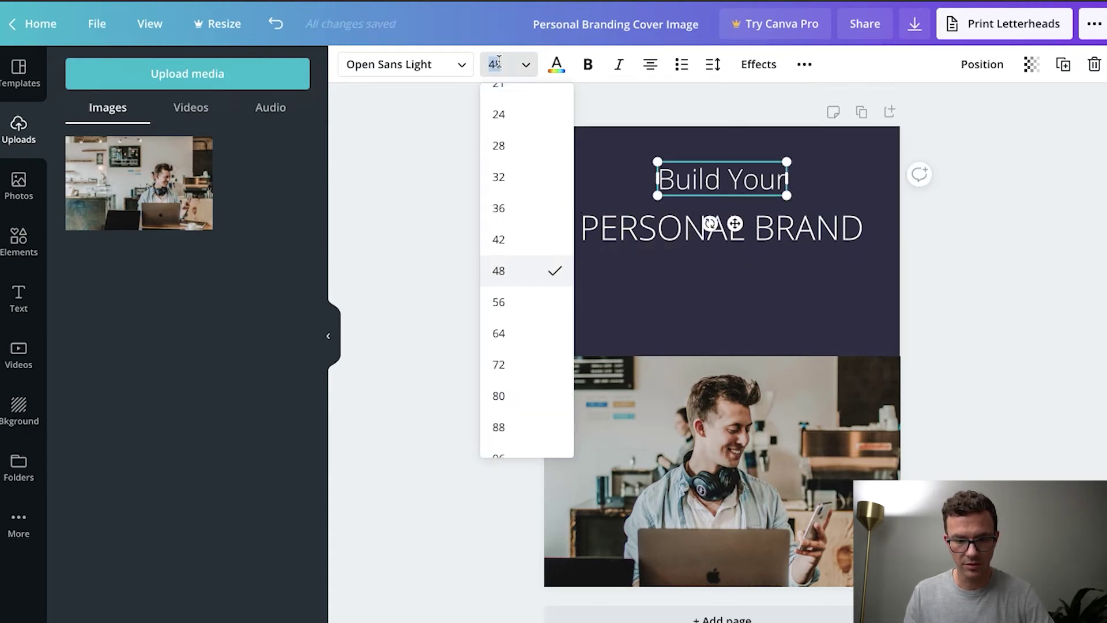
{"action": "type", "text": "58"}
{"action": "key", "text": "Return"}
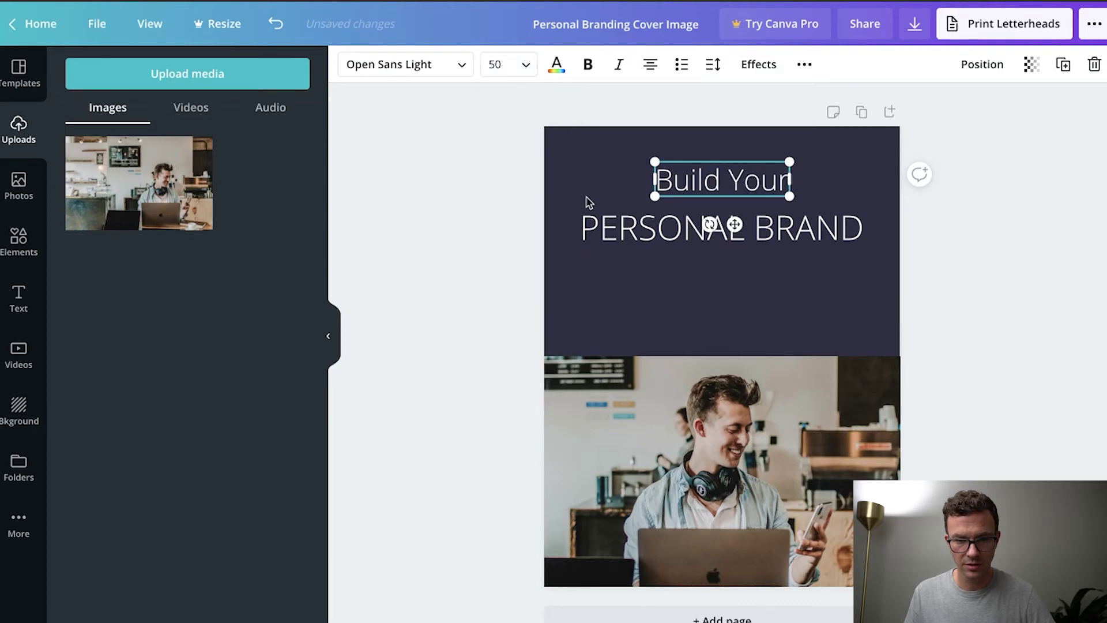
{"action": "left_click", "coordinate": [616, 226]}
{"action": "left_click", "coordinate": [503, 60]}
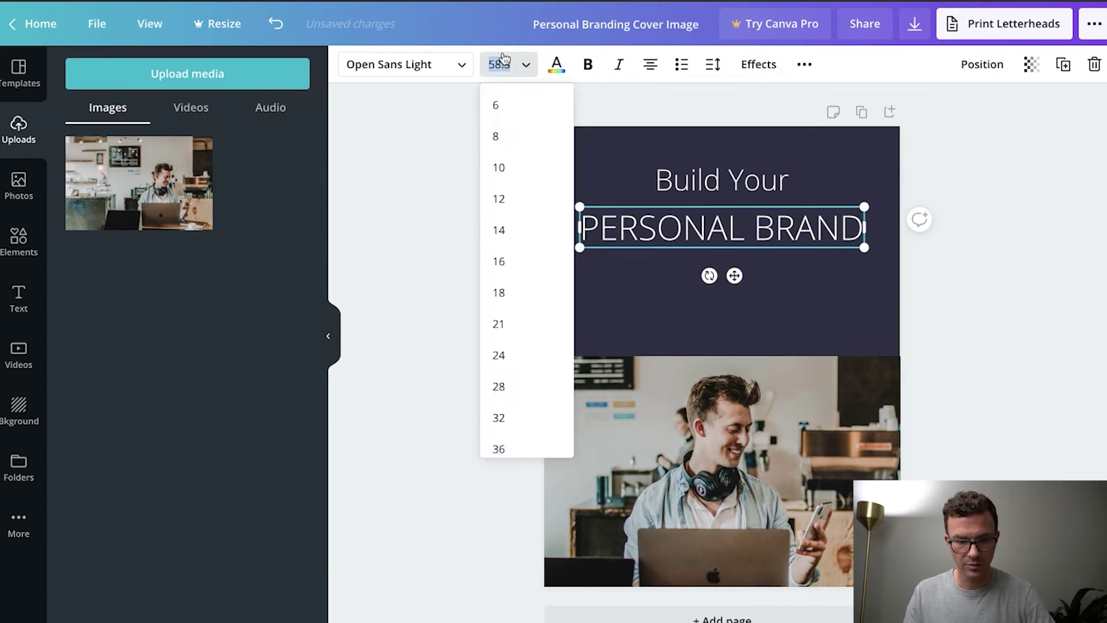
{"action": "key", "text": "Return"}
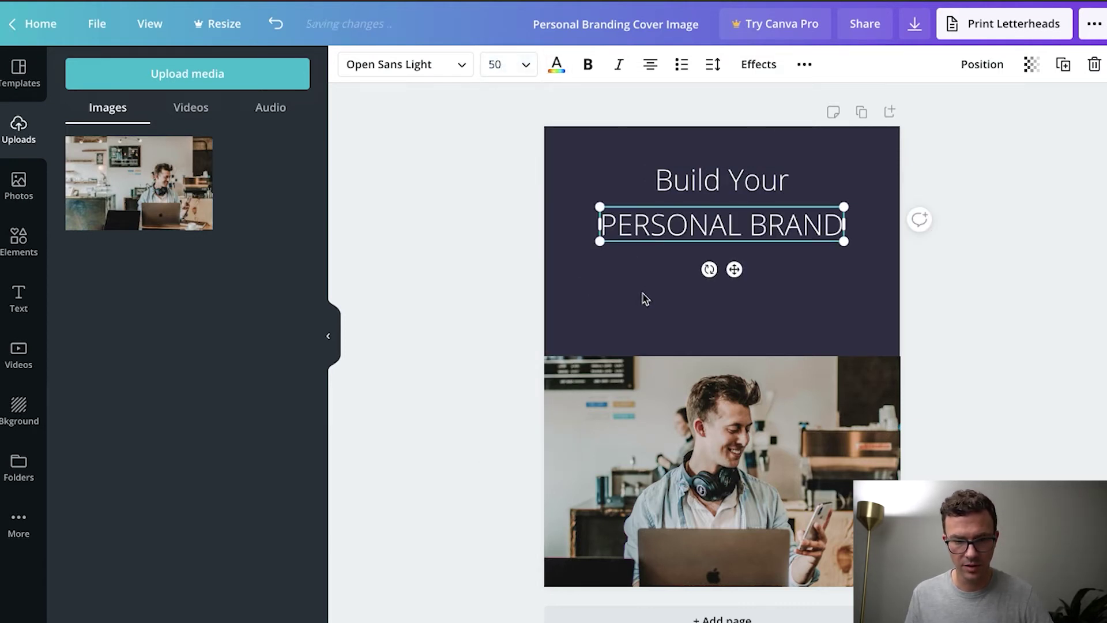
{"action": "left_click", "coordinate": [1024, 326]}
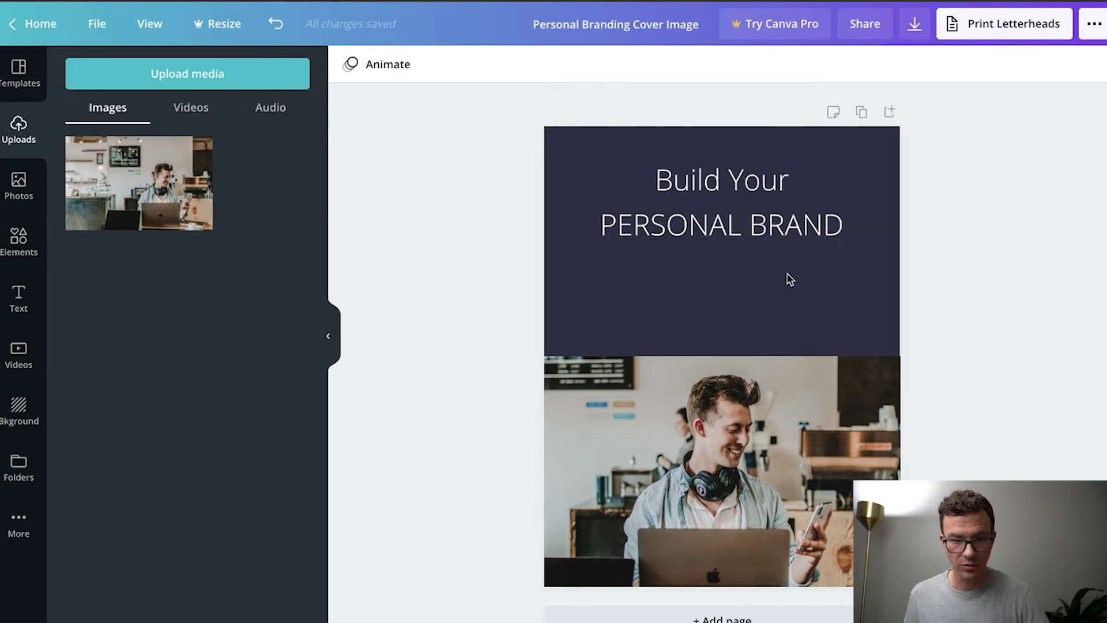
Browse the element library's shapes and add a sharp-cornered square outline to the page
{"action": "left_click", "coordinate": [19, 247]}
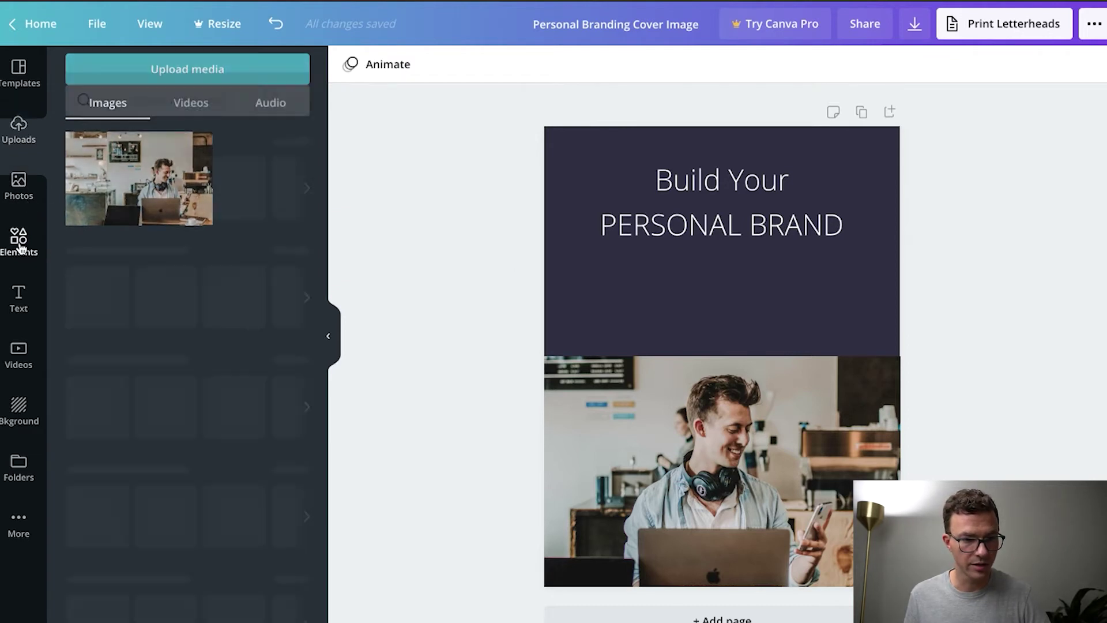
{"action": "scroll", "coordinate": [220, 261], "scroll_direction": "down", "scroll_amount": 5}
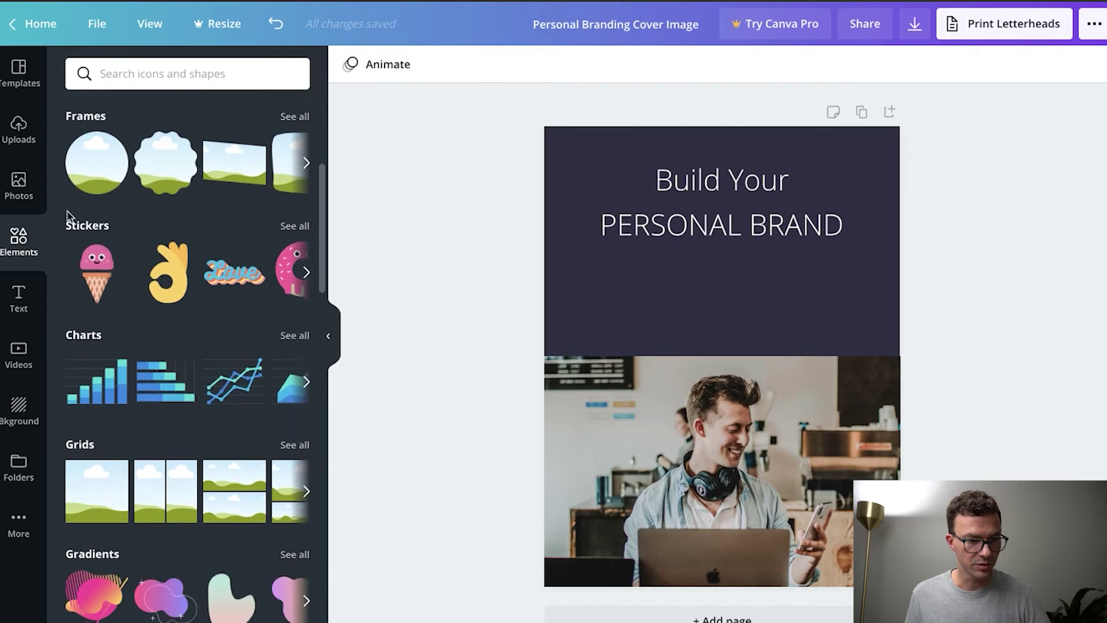
{"action": "mouse_move", "coordinate": [177, 303]}
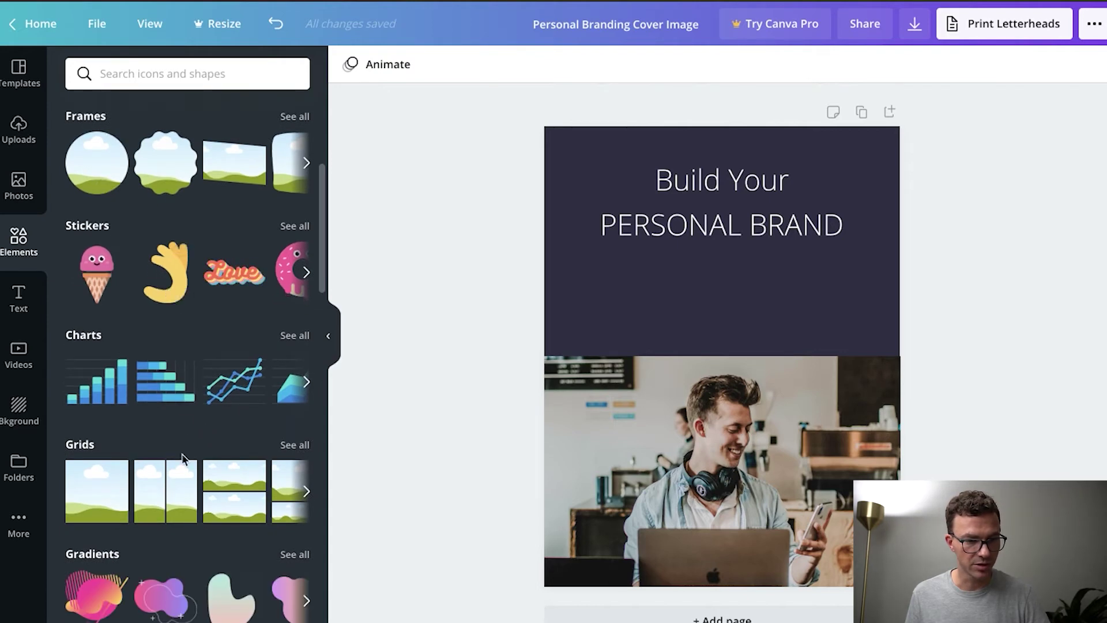
{"action": "scroll", "coordinate": [177, 303], "scroll_direction": "down", "scroll_amount": 2}
{"action": "scroll", "coordinate": [182, 438], "scroll_direction": "up", "scroll_amount": 7}
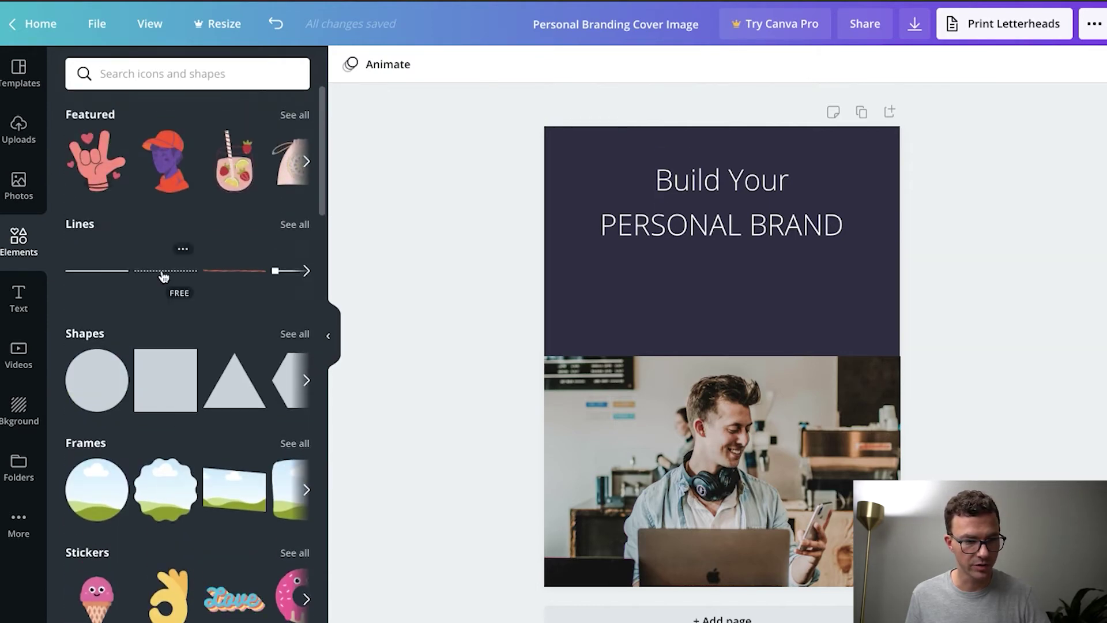
{"action": "left_click", "coordinate": [288, 335]}
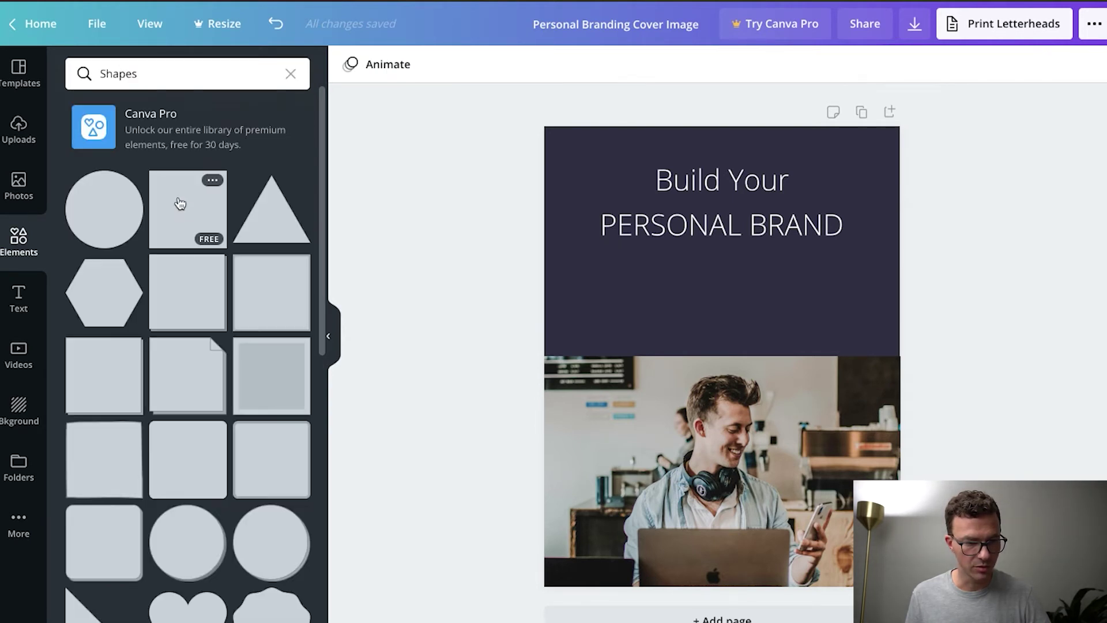
{"action": "scroll", "coordinate": [205, 364], "scroll_direction": "down", "scroll_amount": 3}
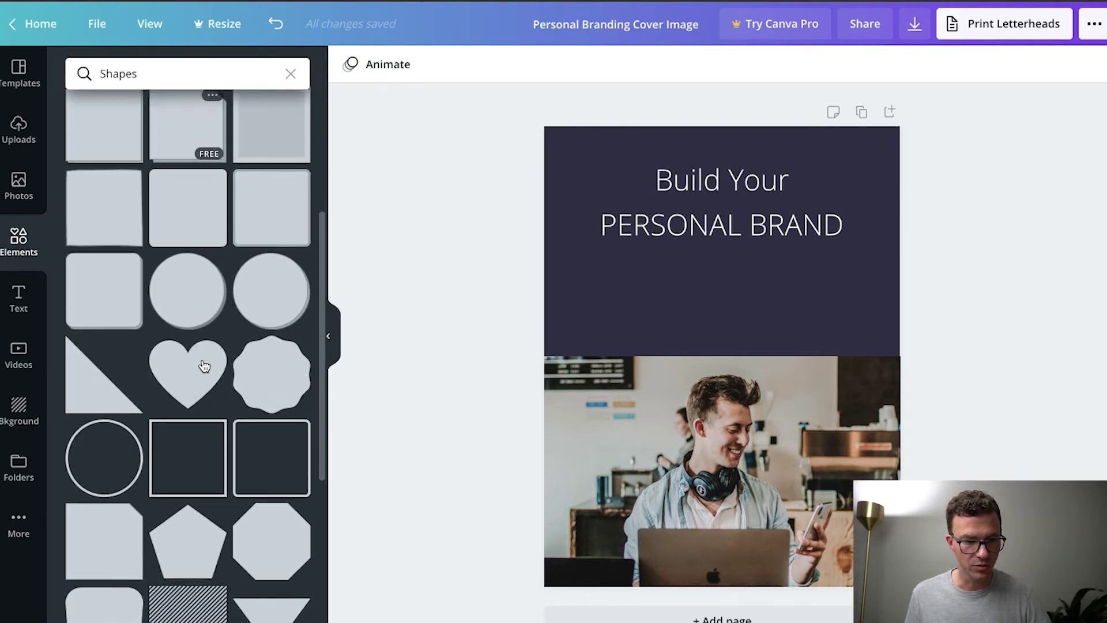
{"action": "left_click", "coordinate": [197, 433]}
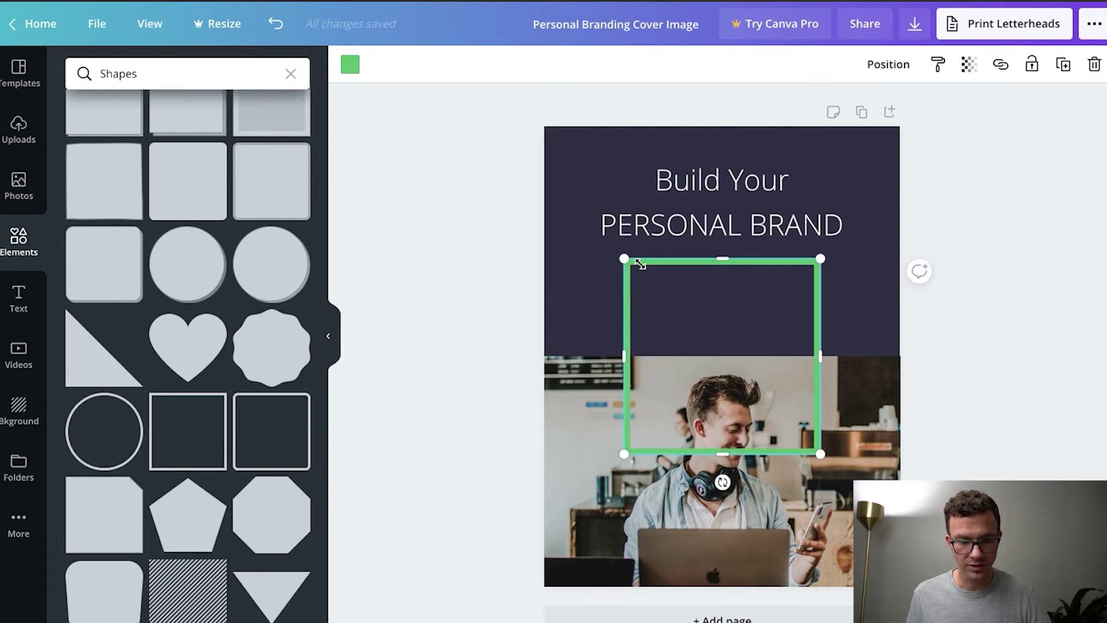
Shrink the square outline to slightly taller than "PERSONAL BRAND" and move it so its left edge sits just before the P
{"action": "mouse_move", "coordinate": [623, 258]}
{"action": "left_mouse_down"}
{"action": "mouse_move", "coordinate": [709, 316]}
{"action": "mouse_move", "coordinate": [783, 421]}
{"action": "mouse_move", "coordinate": [729, 362]}
{"action": "mouse_move", "coordinate": [785, 399]}
{"action": "mouse_move", "coordinate": [750, 375]}
{"action": "mouse_move", "coordinate": [782, 419]}
{"action": "mouse_move", "coordinate": [640, 240]}
{"action": "mouse_move", "coordinate": [618, 239]}
{"action": "left_mouse_up"}
{"action": "key", "text": "shift+Left"}
{"action": "key", "text": "shift+Left"}
{"action": "key", "text": "shift+Left"}
{"action": "key", "text": "shift+Left"}
{"action": "key", "text": "shift+Left"}
{"action": "key", "text": "shift+Left"}
{"action": "key", "text": "shift+Left"}
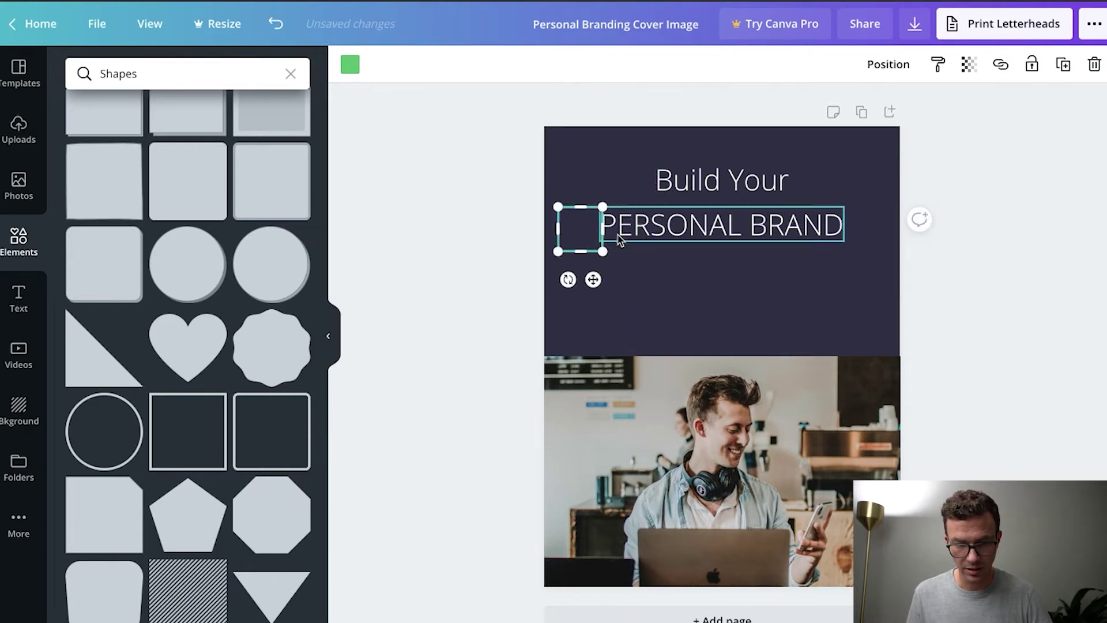
{"action": "key", "text": "shift+Right"}
{"action": "key", "text": "shift+Right"}
{"action": "key", "text": "shift+Right"}
{"action": "key", "text": "shift+Right"}
{"action": "key", "text": "shift+Right"}
{"action": "key", "text": "shift+Right"}
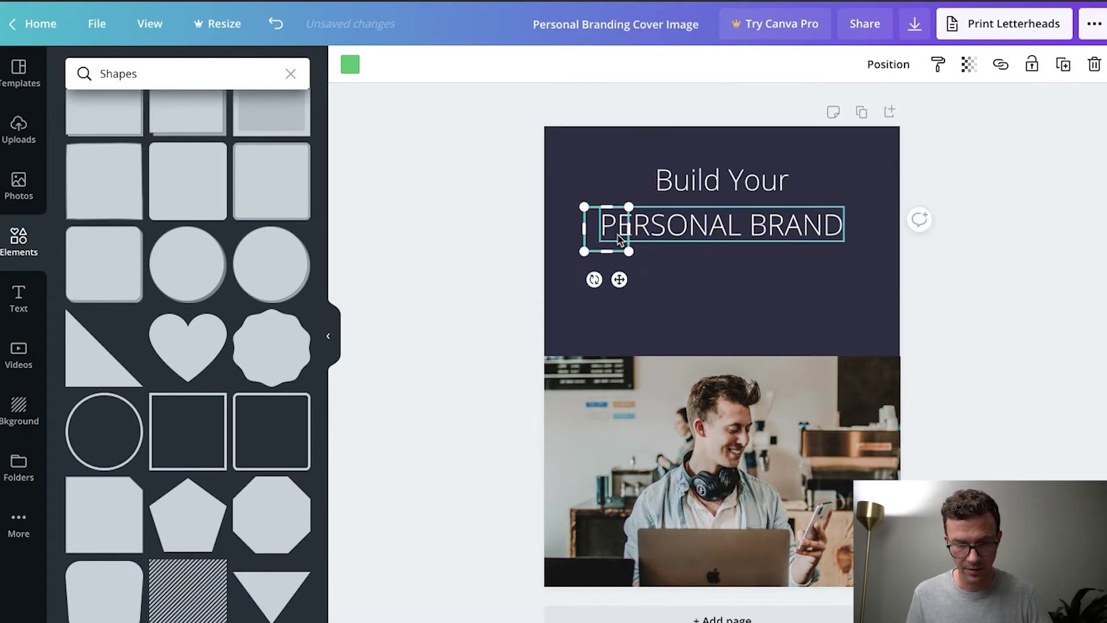
{"action": "key", "text": "Right"}
{"action": "key", "text": "Right"}
{"action": "key", "text": "Right"}
{"action": "key", "text": "Right"}
{"action": "key", "text": "Right"}
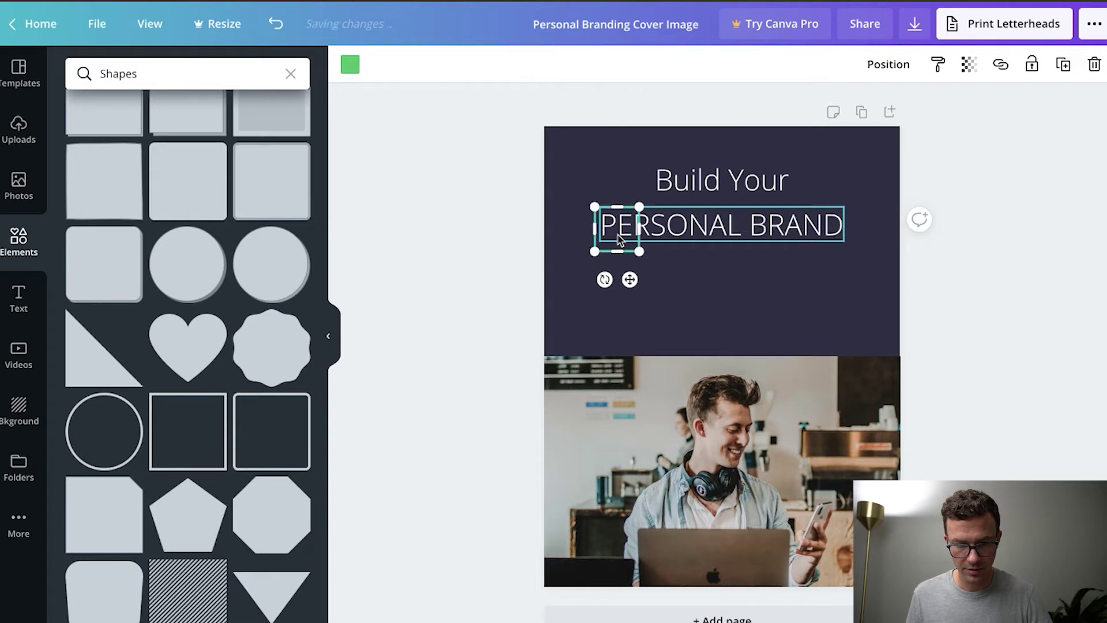
Centre the outline vertically on "PERSONAL BRAND" and widen it to about 6.1 so it frames the whole text
{"action": "key", "text": "shift+Right"}
{"action": "key", "text": "shift+Right"}
{"action": "key", "text": "shift+Right"}
{"action": "key", "text": "shift+Right"}
{"action": "key", "text": "shift+Right"}
{"action": "key", "text": "shift+Left"}
{"action": "key", "text": "shift+Left"}
{"action": "key", "text": "shift+Left"}
{"action": "key", "text": "shift+Left"}
{"action": "key", "text": "shift+Left"}
{"action": "key", "text": "Up"}
{"action": "key", "text": "Up"}
{"action": "key", "text": "Up"}
{"action": "key", "text": "Up"}
{"action": "key", "text": "Up"}
{"action": "key", "text": "Up"}
{"action": "key", "text": "Up"}
{"action": "key", "text": "Up"}
{"action": "key", "text": "Up"}
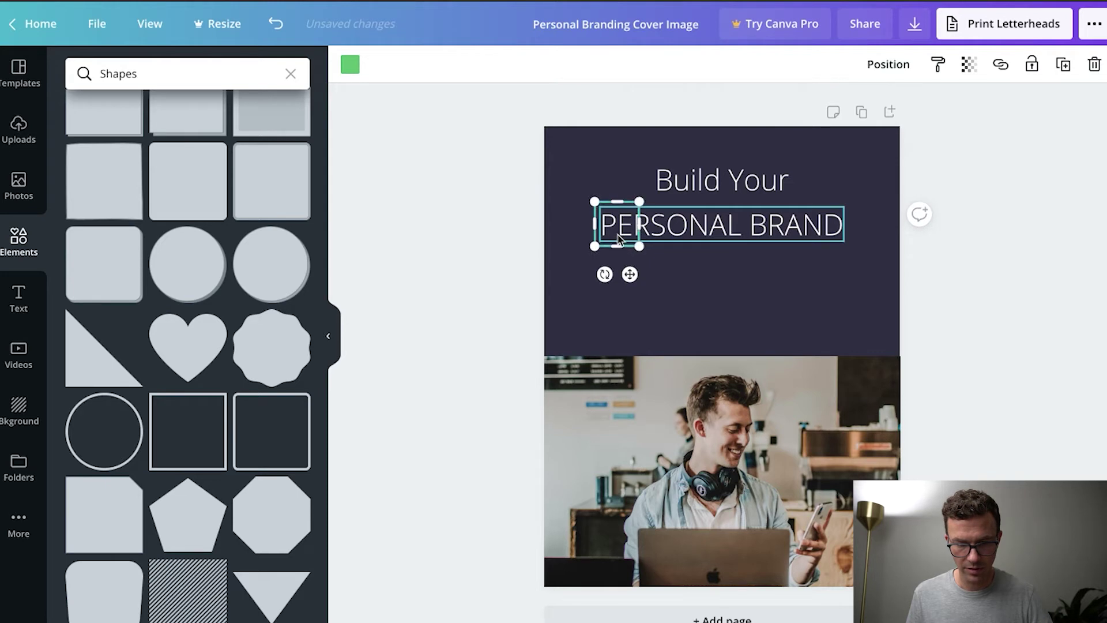
{"action": "left_click_drag", "start_coordinate": [639, 223], "coordinate": [855, 229]}
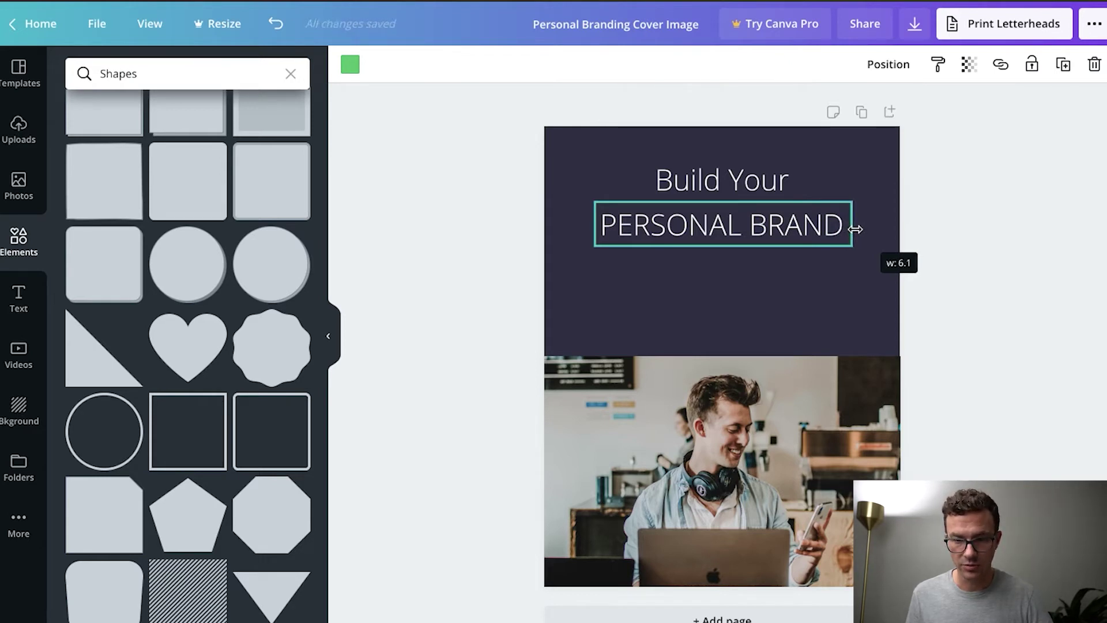
Align the "PERSONAL BRAND" text and its outline to each other, both middle and center
{"action": "left_click_drag", "start_coordinate": [855, 229], "coordinate": [854, 228]}
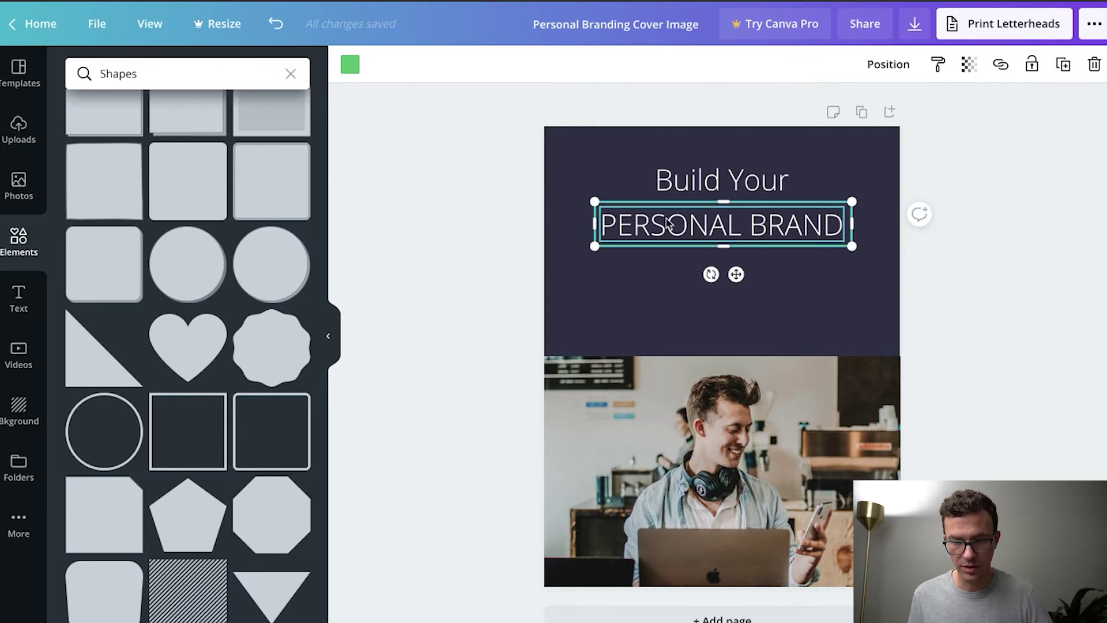
{"action": "left_click_drag", "start_coordinate": [567, 207], "coordinate": [783, 258]}
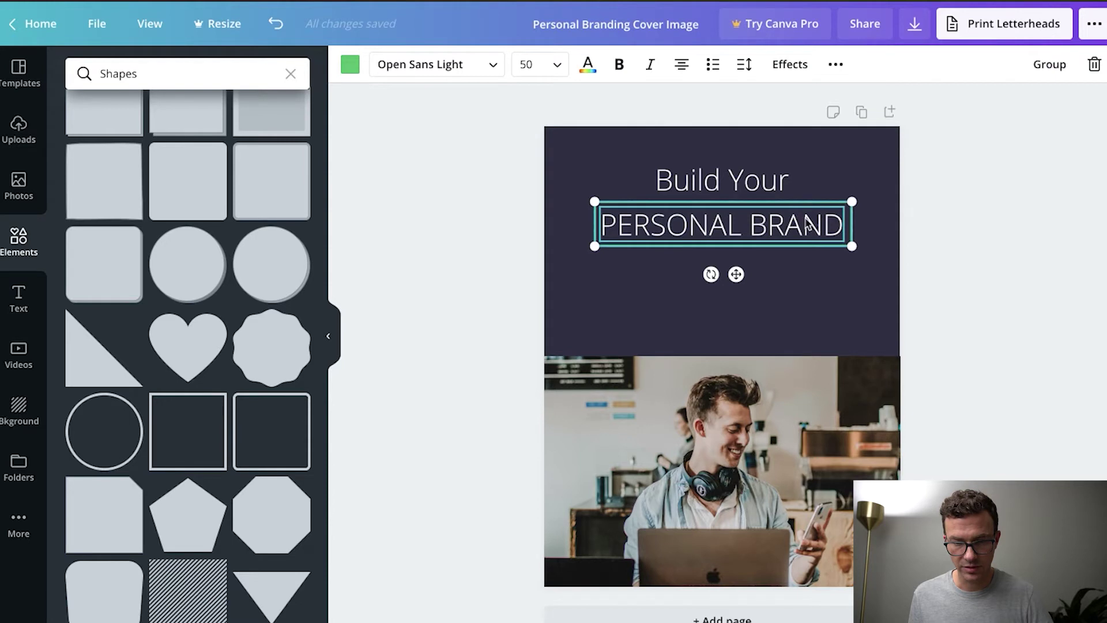
{"action": "left_click", "coordinate": [836, 65]}
{"action": "left_click", "coordinate": [682, 105]}
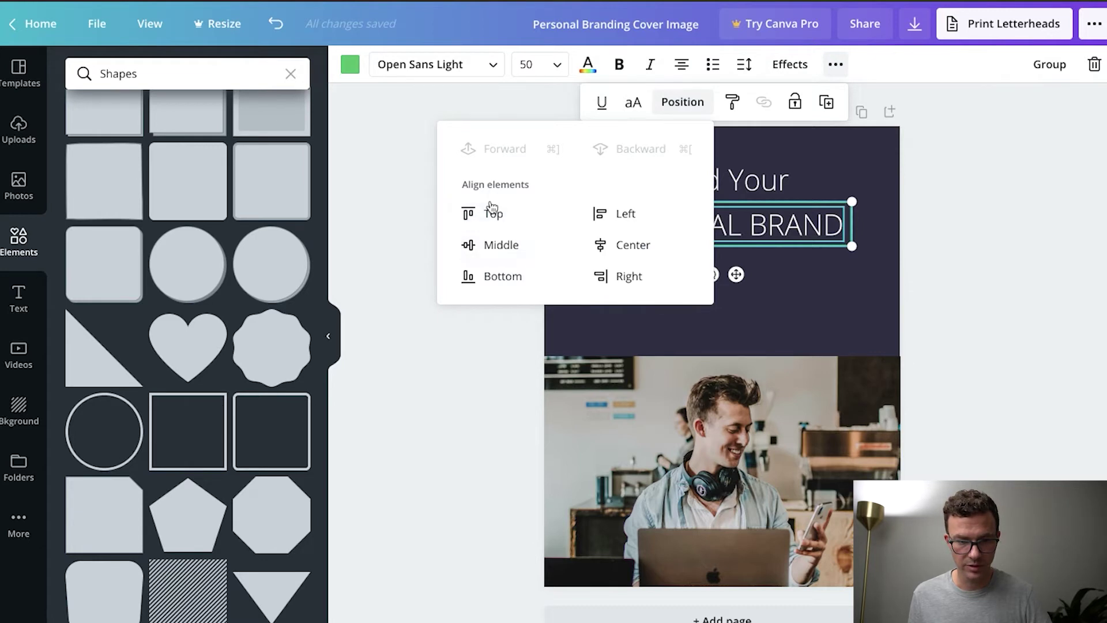
{"action": "left_click", "coordinate": [490, 247]}
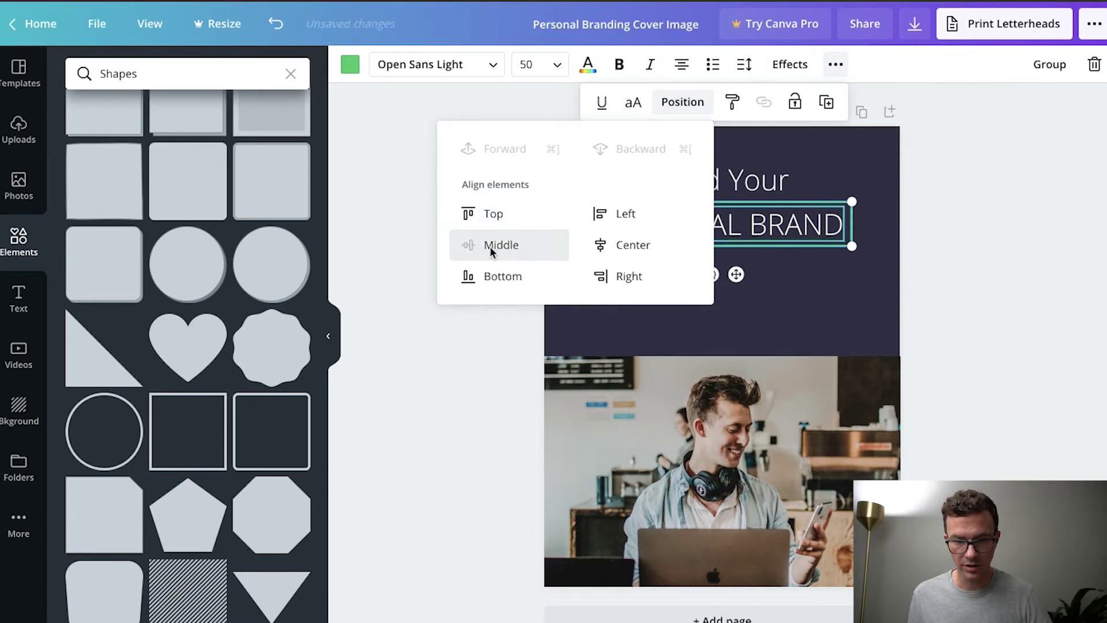
{"action": "left_click", "coordinate": [638, 248]}
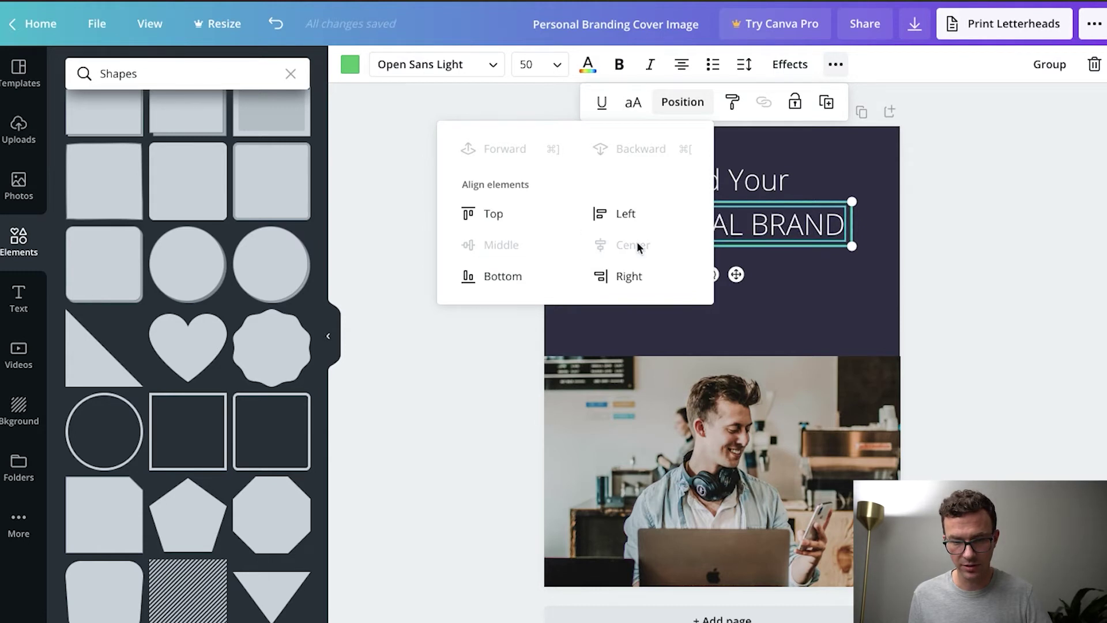
{"action": "left_click", "coordinate": [867, 233]}
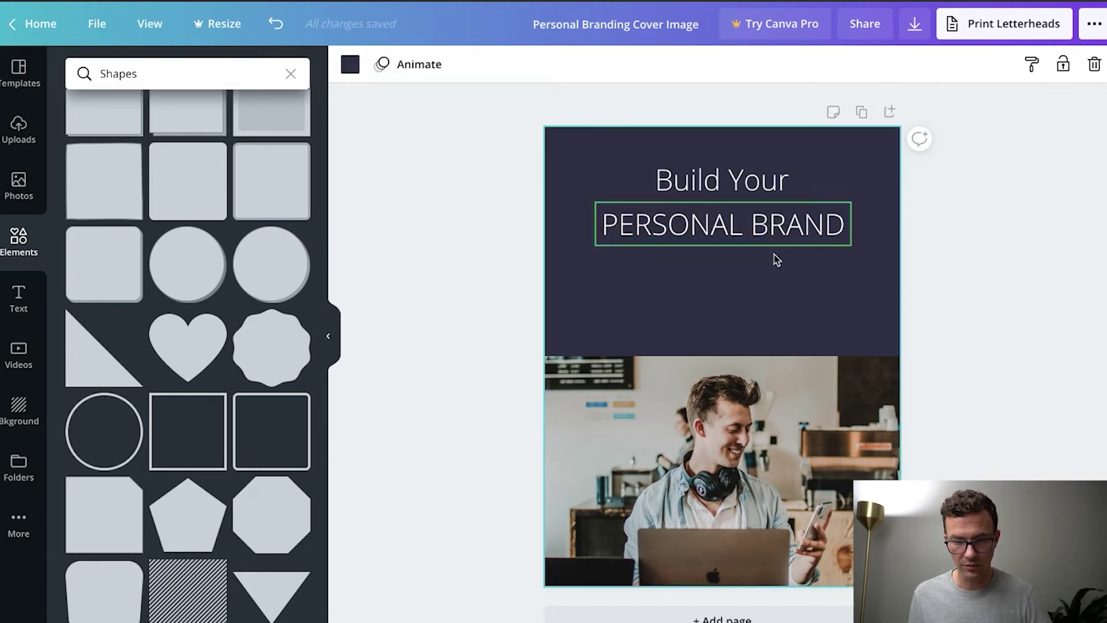
Change the outline around "PERSONAL BRAND" to the white document color
{"action": "left_click", "coordinate": [851, 223]}
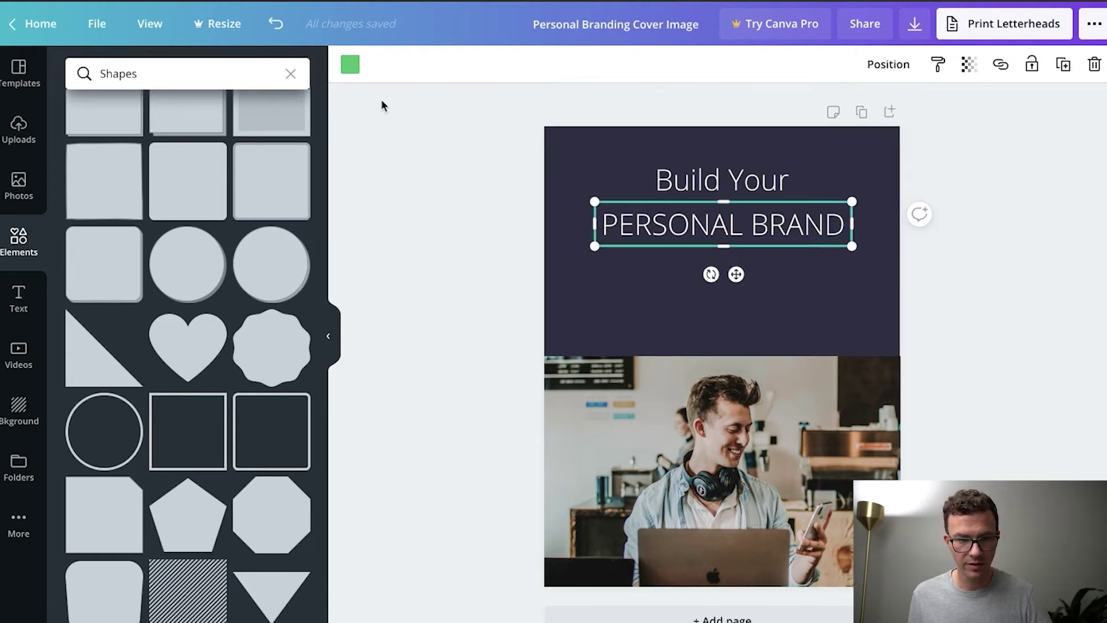
{"action": "left_click", "coordinate": [350, 64]}
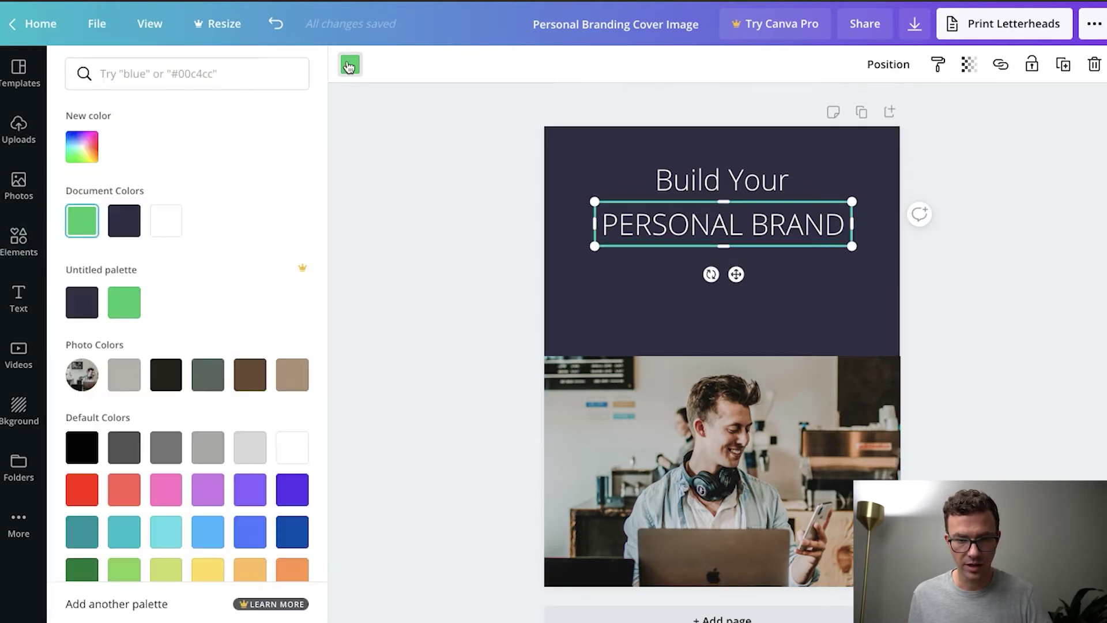
{"action": "left_click", "coordinate": [162, 219]}
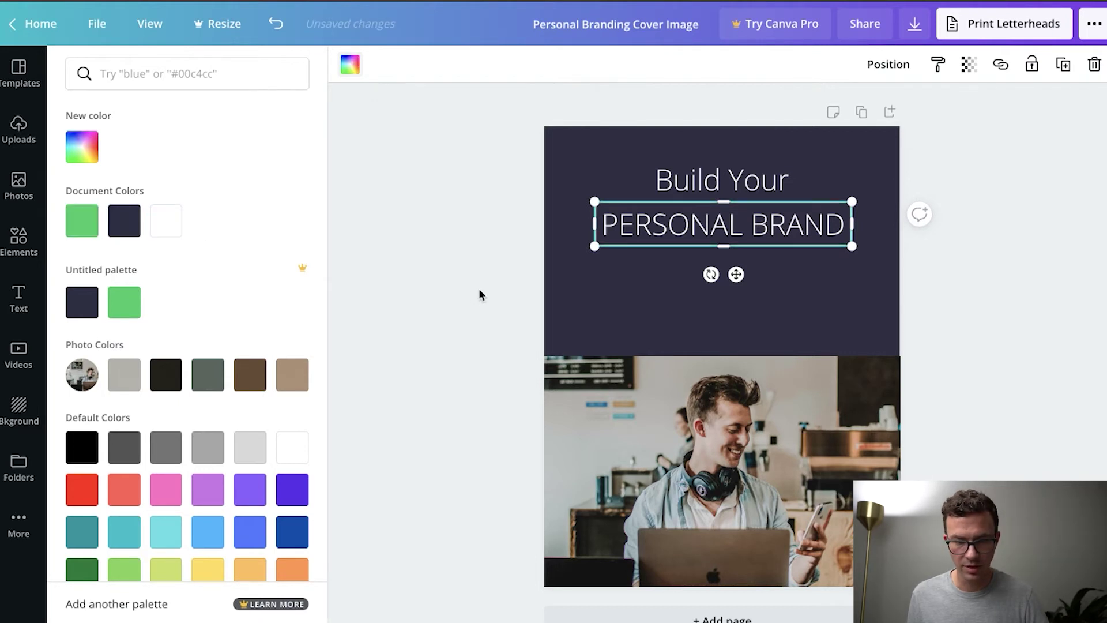
{"action": "key", "text": "Escape"}
{"action": "left_click", "coordinate": [1011, 326]}
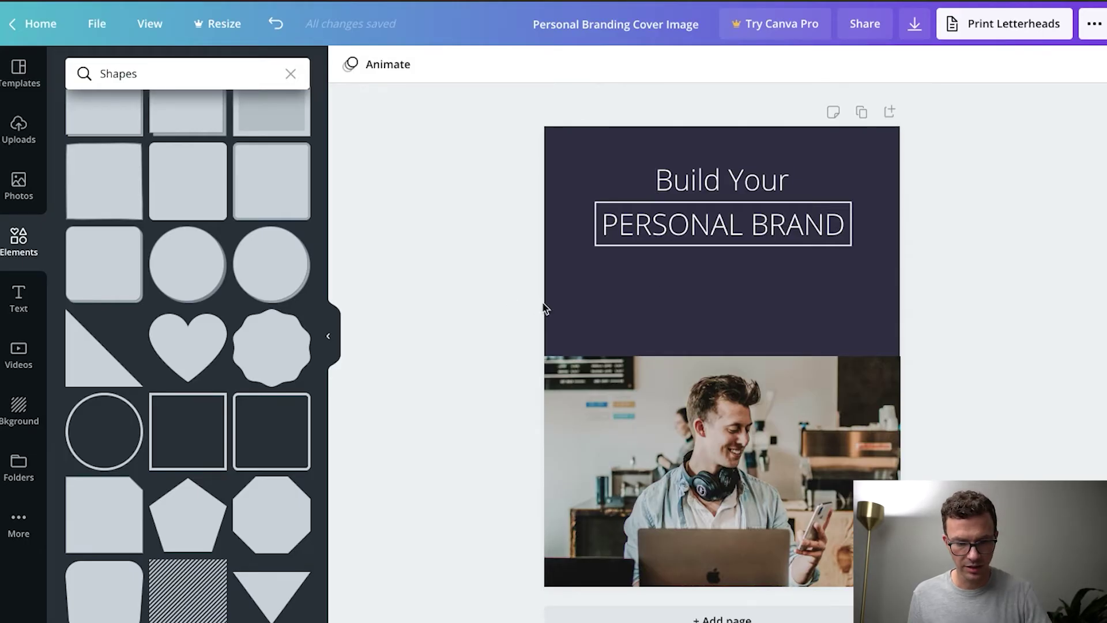
Add a new text box reading "START NOW" and make the text bold
{"action": "key", "text": "t"}
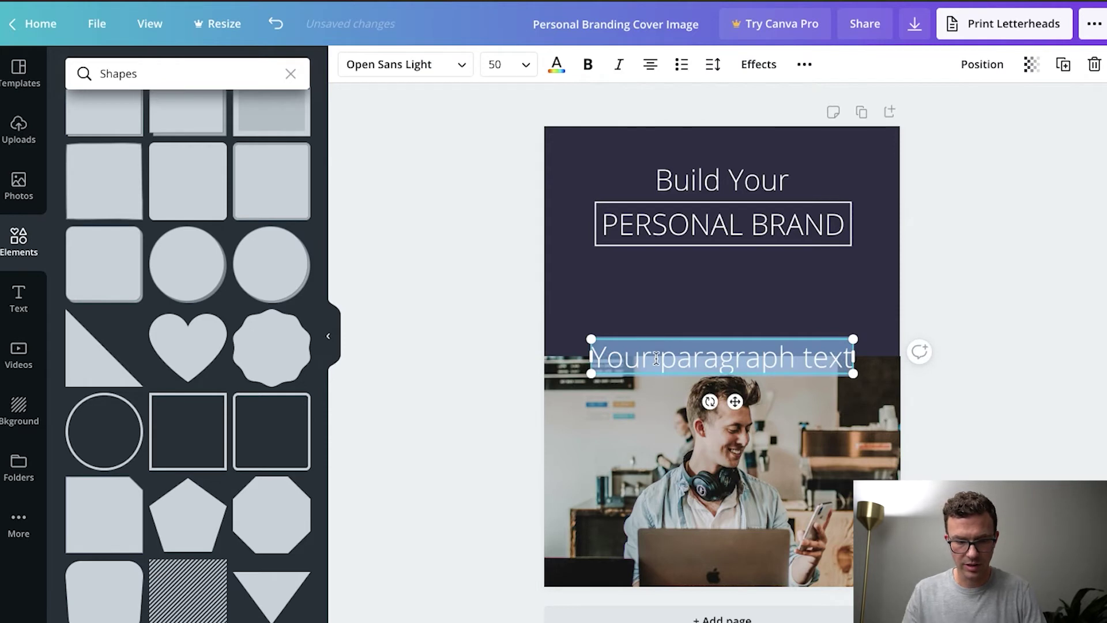
{"action": "type", "text": "START"}
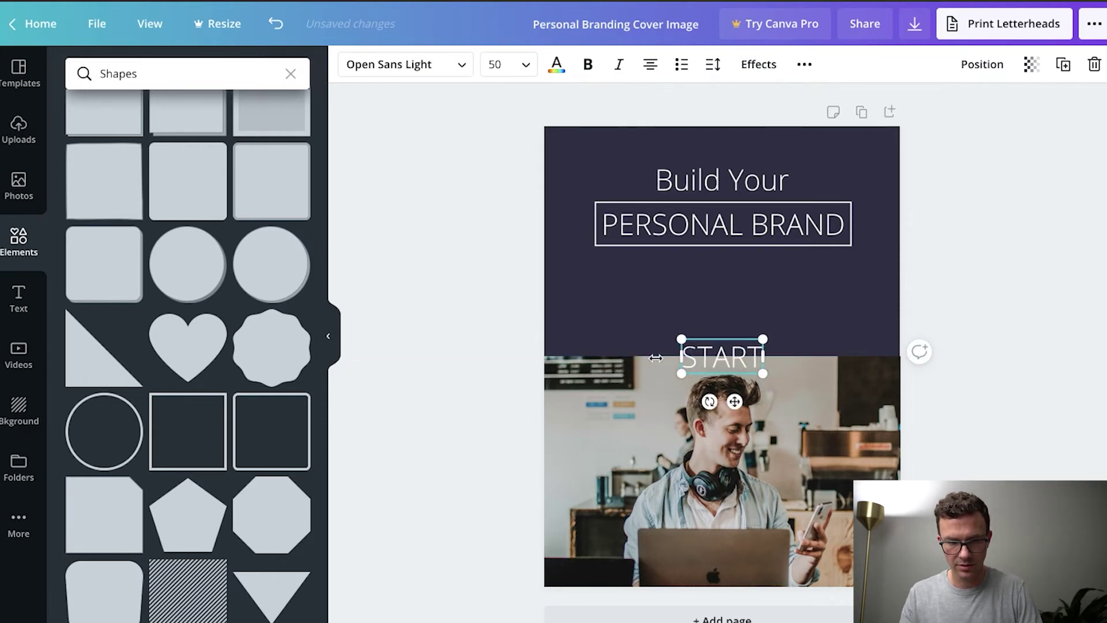
{"action": "type", "text": " NN"}
{"action": "key", "text": "BackSpace"}
{"action": "type", "text": "OW"}
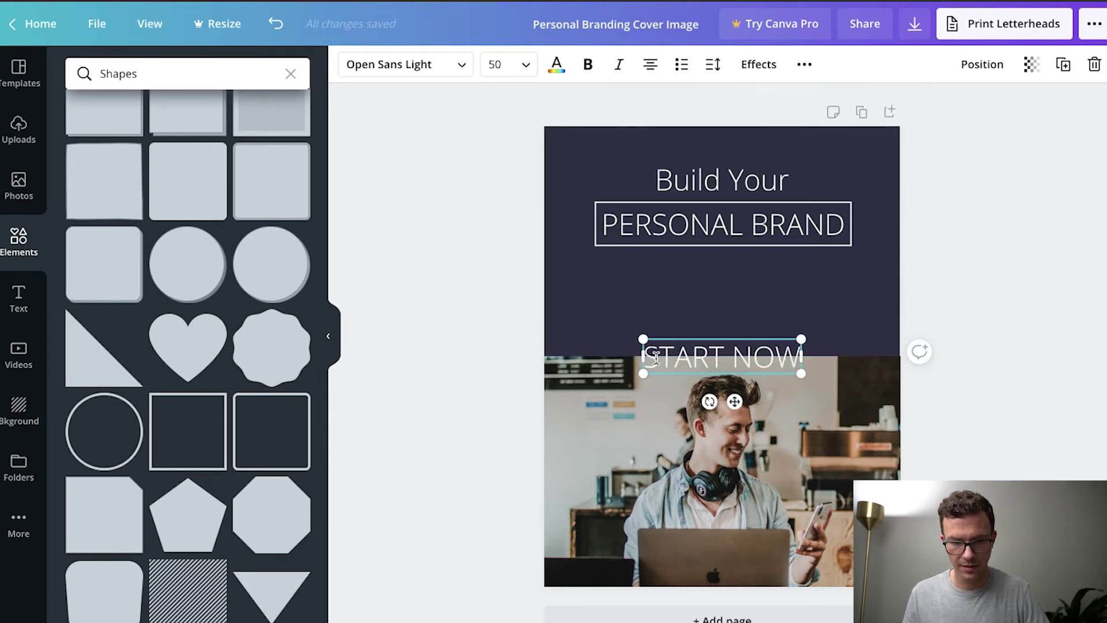
{"action": "triple_click", "coordinate": [694, 348]}
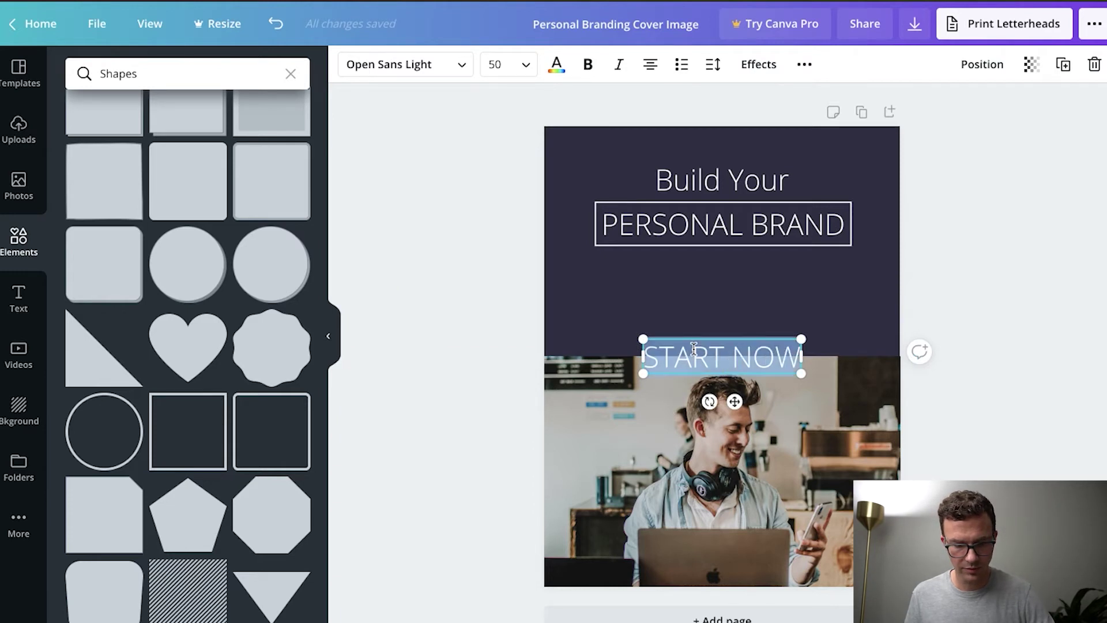
{"action": "key", "text": "ctrl+b"}
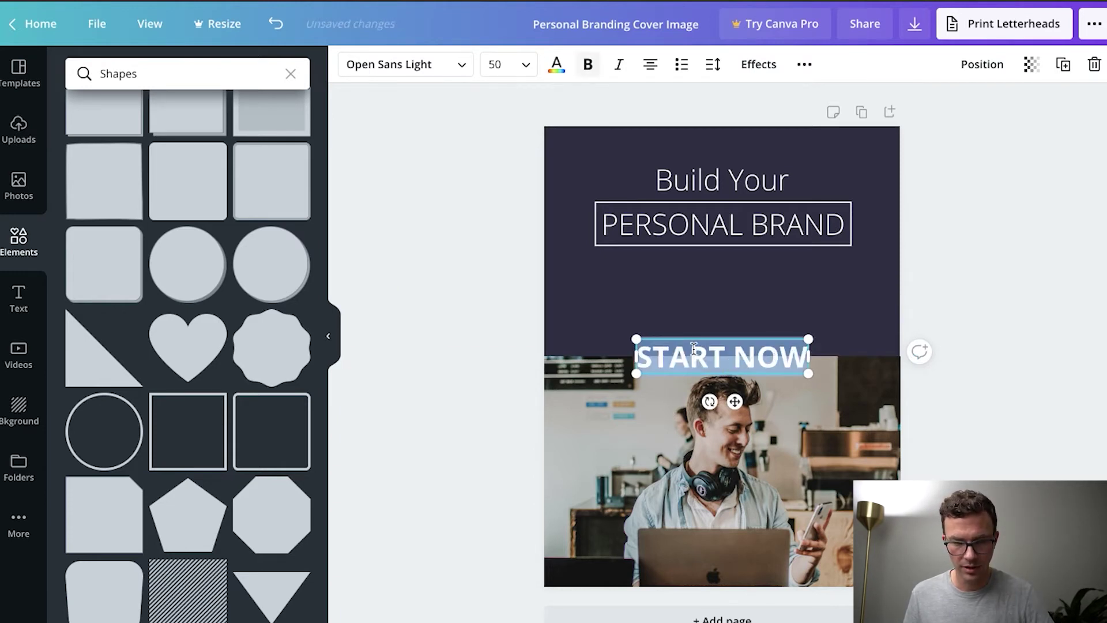
{"action": "left_click", "coordinate": [698, 346]}
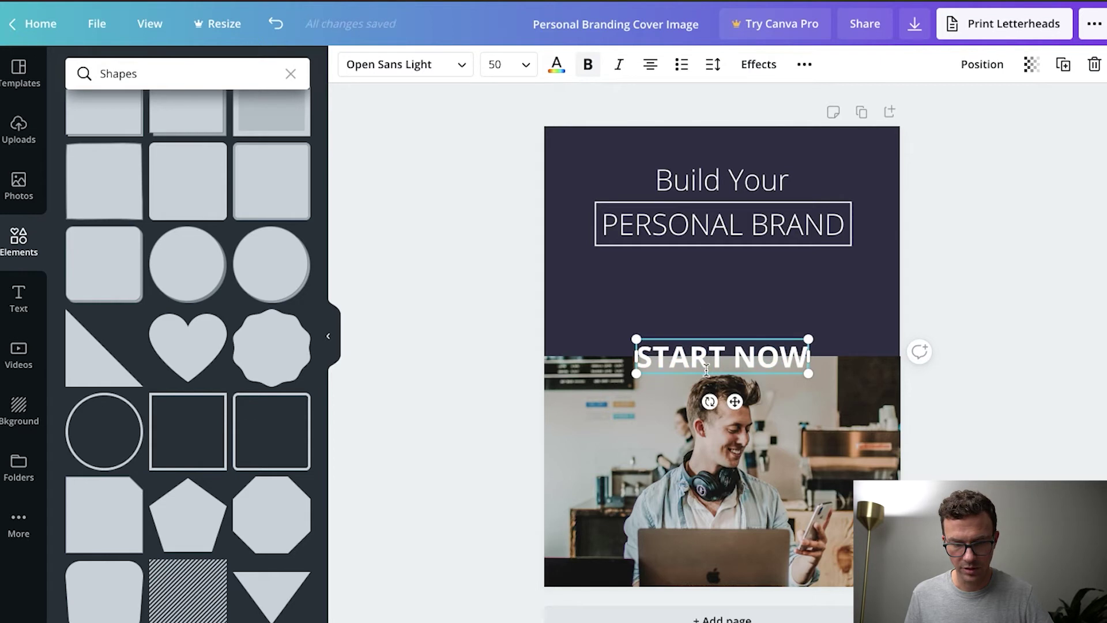
Move "START NOW" between the framed title and the photo and scale it down to a font size of about 40.9
{"action": "left_click", "coordinate": [481, 285]}
{"action": "left_click_drag", "start_coordinate": [694, 353], "coordinate": [686, 295]}
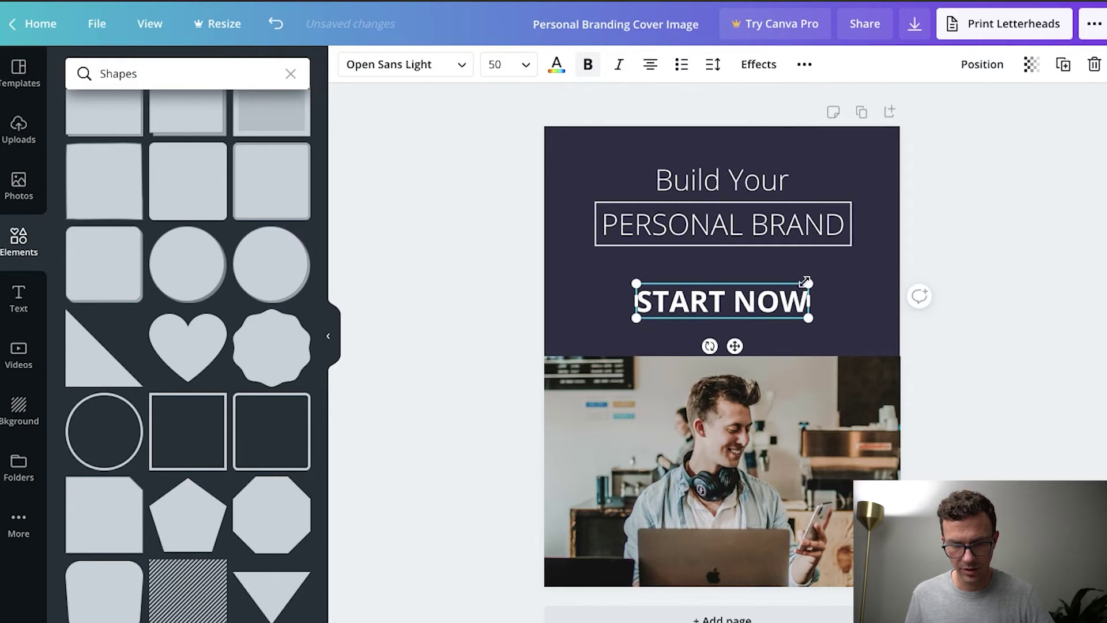
{"action": "left_click_drag", "start_coordinate": [806, 284], "coordinate": [755, 298]}
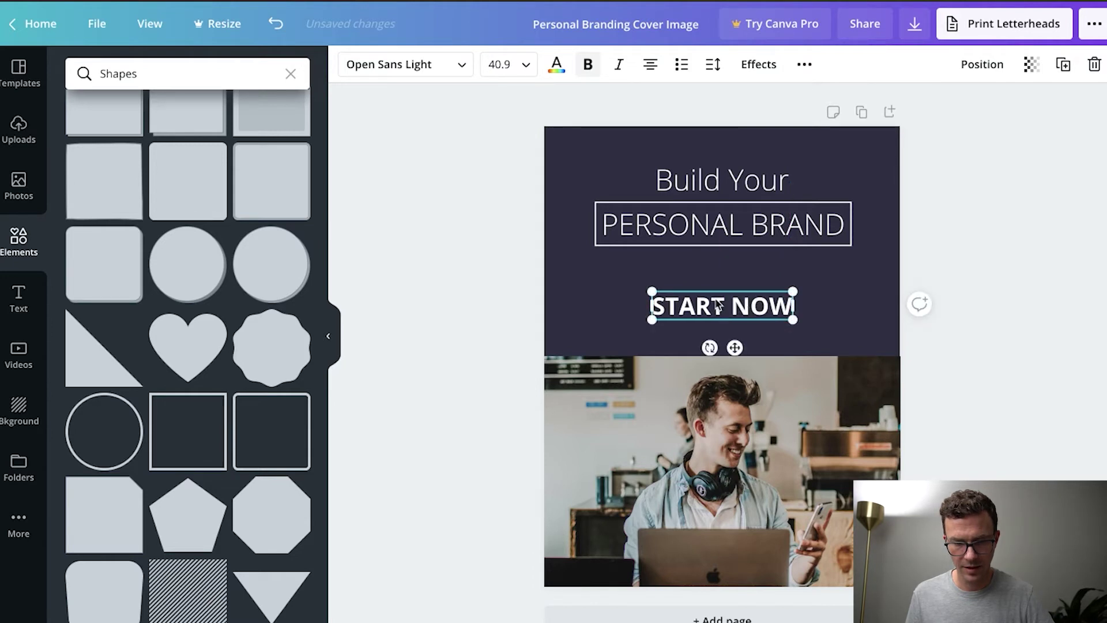
{"action": "left_click", "coordinate": [579, 300]}
Add a solid rounded square from the shapes and resize it into a button background just larger than "START NOW"
{"action": "scroll", "coordinate": [153, 230], "scroll_direction": "up", "scroll_amount": 5}
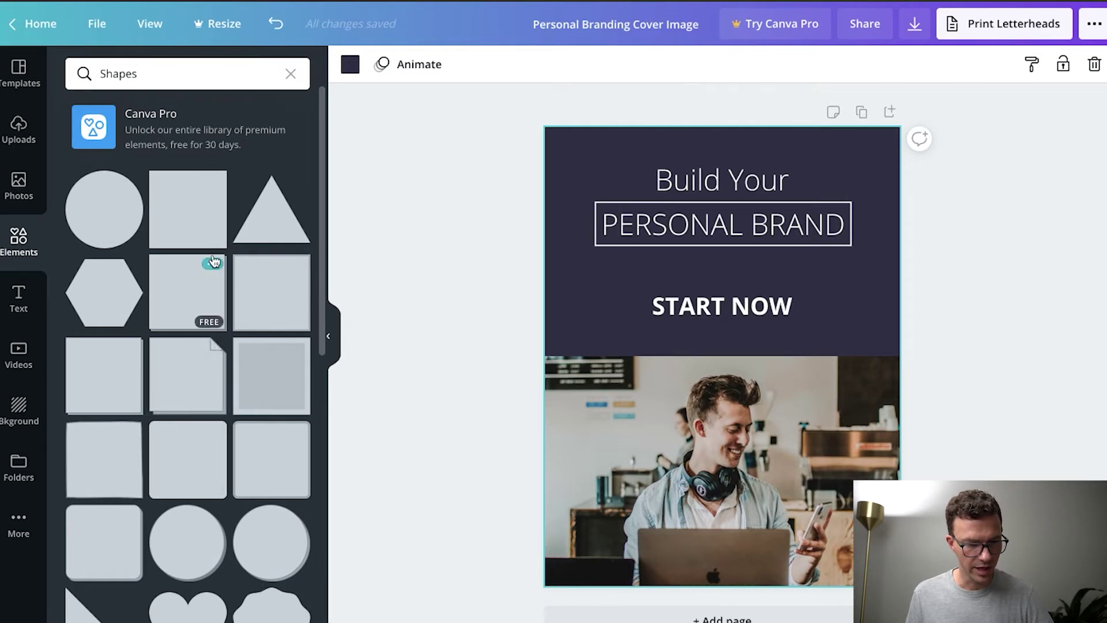
{"action": "left_click", "coordinate": [194, 456]}
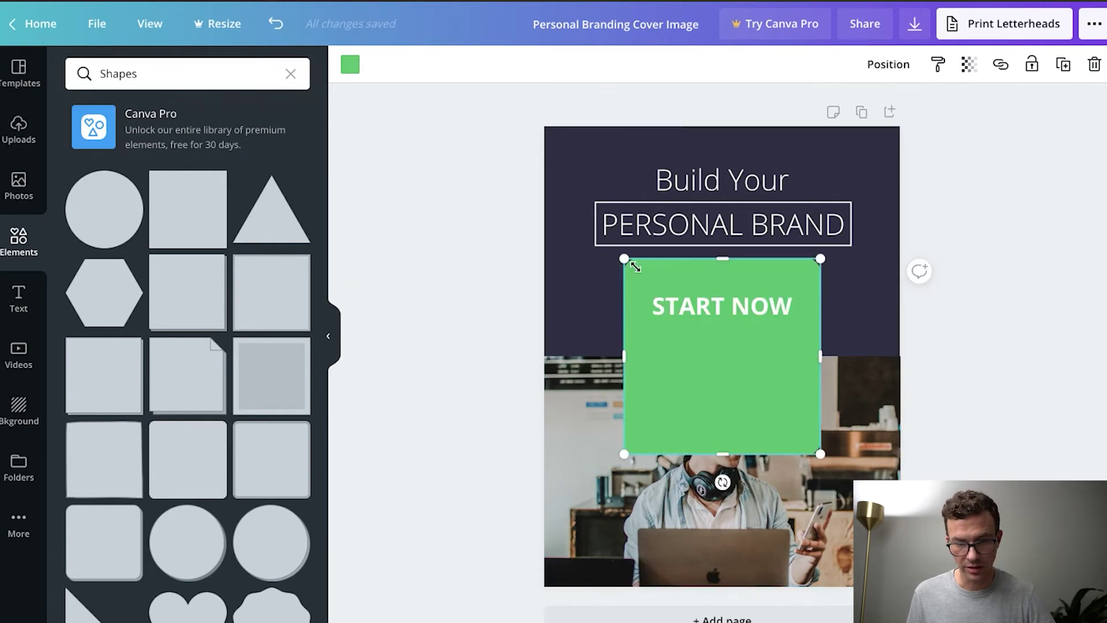
{"action": "left_click_drag", "start_coordinate": [625, 261], "coordinate": [755, 391]}
{"action": "left_click_drag", "start_coordinate": [790, 427], "coordinate": [665, 294]}
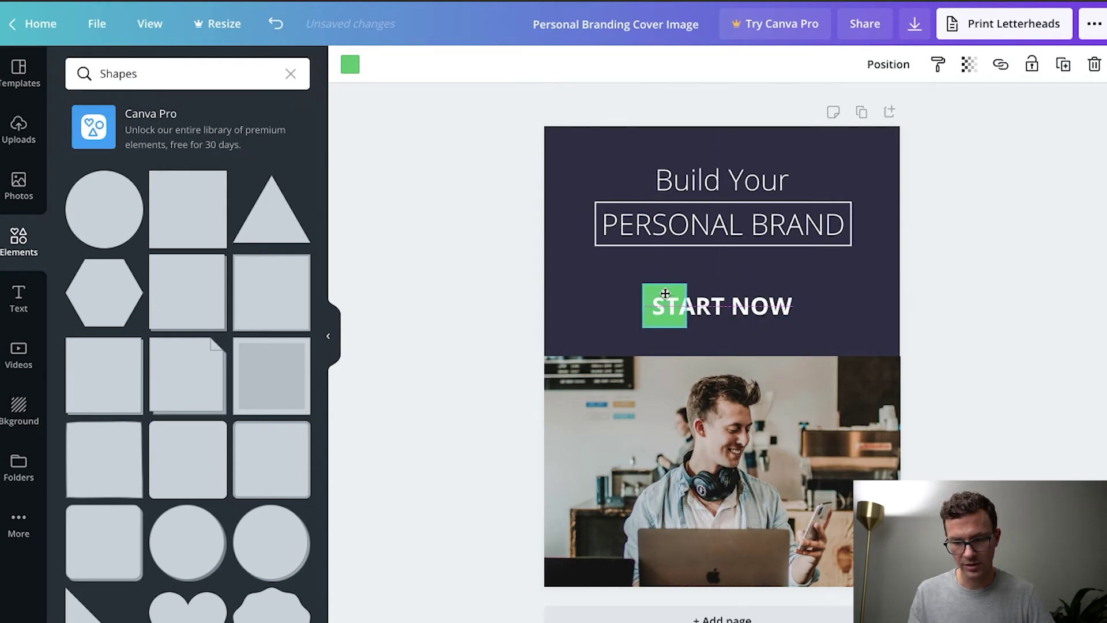
{"action": "left_click_drag", "start_coordinate": [665, 293], "coordinate": [748, 306]}
{"action": "left_click_drag", "start_coordinate": [791, 308], "coordinate": [799, 308]}
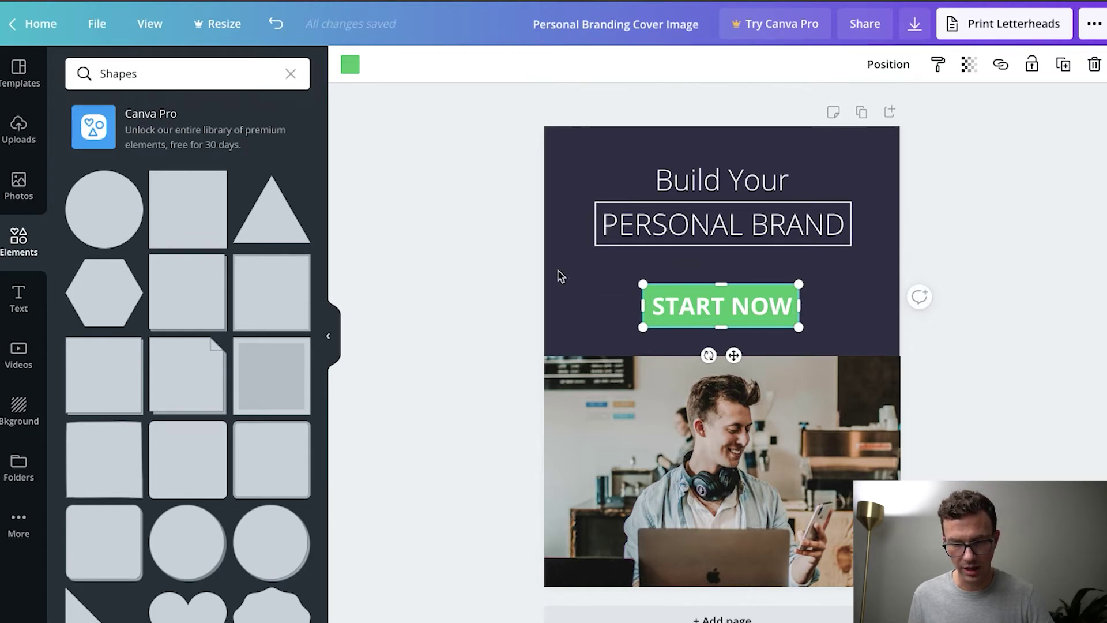
Align the "START NOW" text and its green rectangle to each other by their horizontal centers
{"action": "left_click", "coordinate": [599, 282]}
{"action": "left_click_drag", "start_coordinate": [626, 275], "coordinate": [816, 335]}
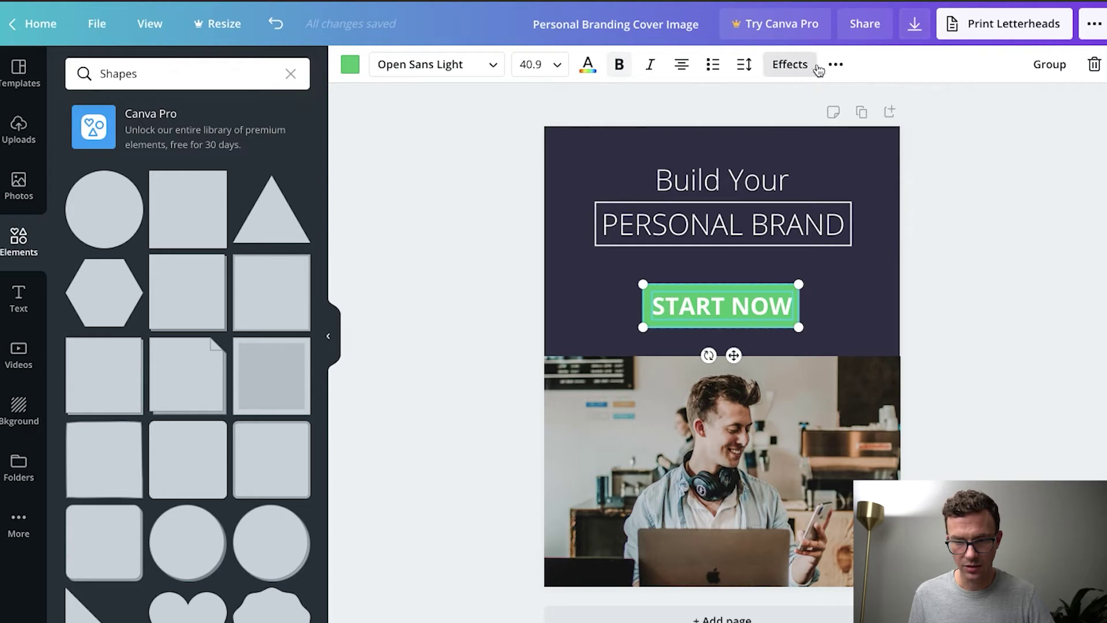
{"action": "left_click", "coordinate": [836, 64]}
{"action": "left_click", "coordinate": [686, 102]}
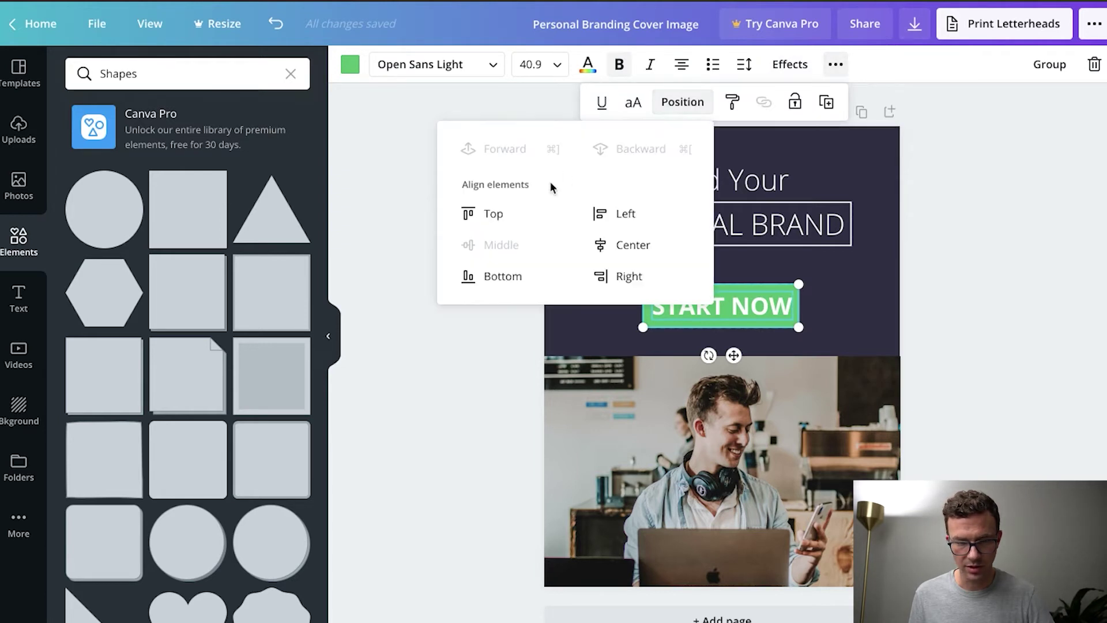
{"action": "left_click", "coordinate": [623, 249]}
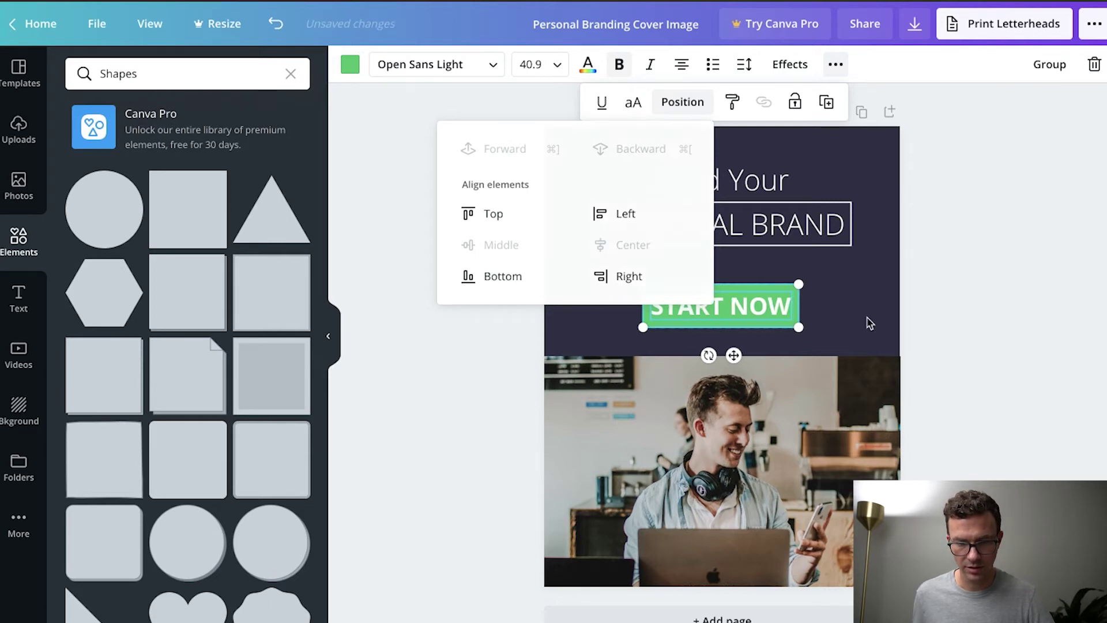
{"action": "left_click", "coordinate": [867, 323]}
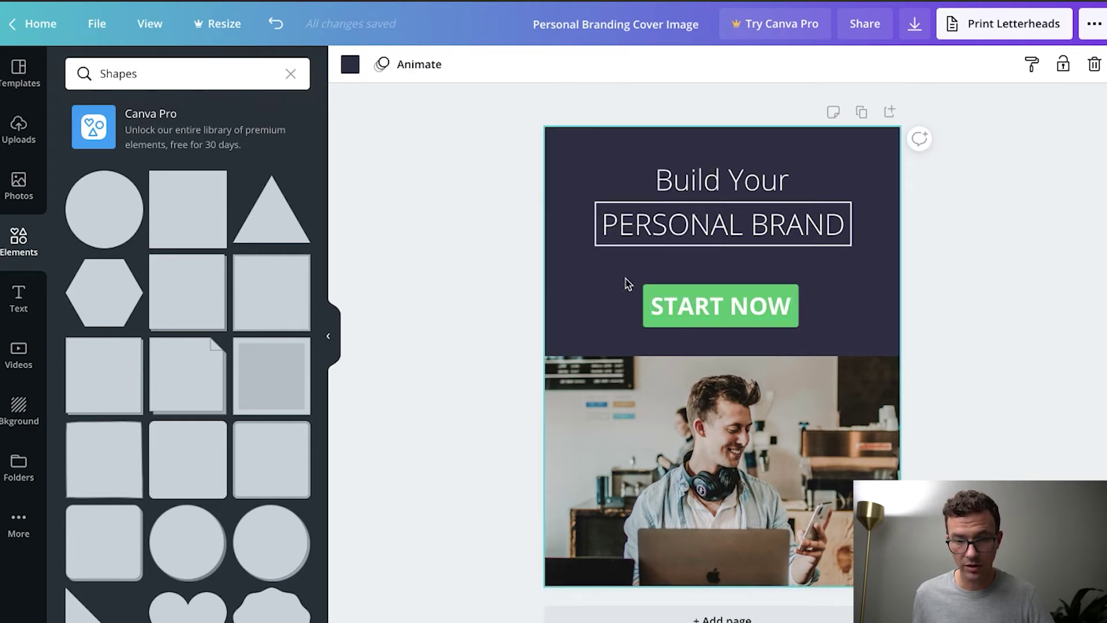
Group "START NOW" with its green rectangle, and group "PERSONAL BRAND" with its white outline
{"action": "left_click", "coordinate": [750, 324]}
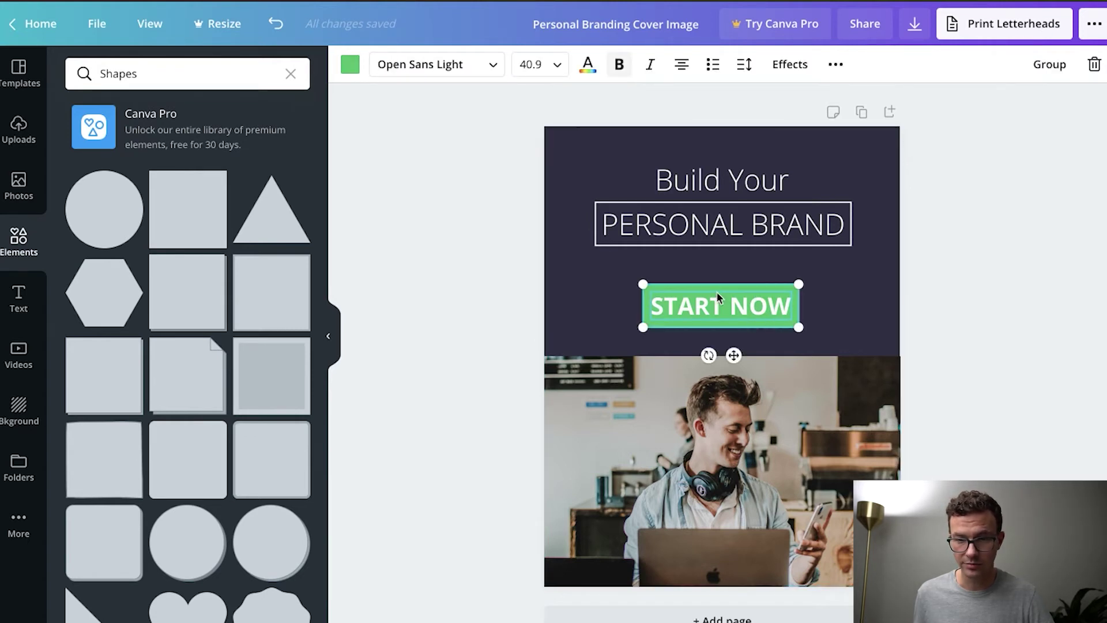
{"action": "left_click", "coordinate": [1049, 64]}
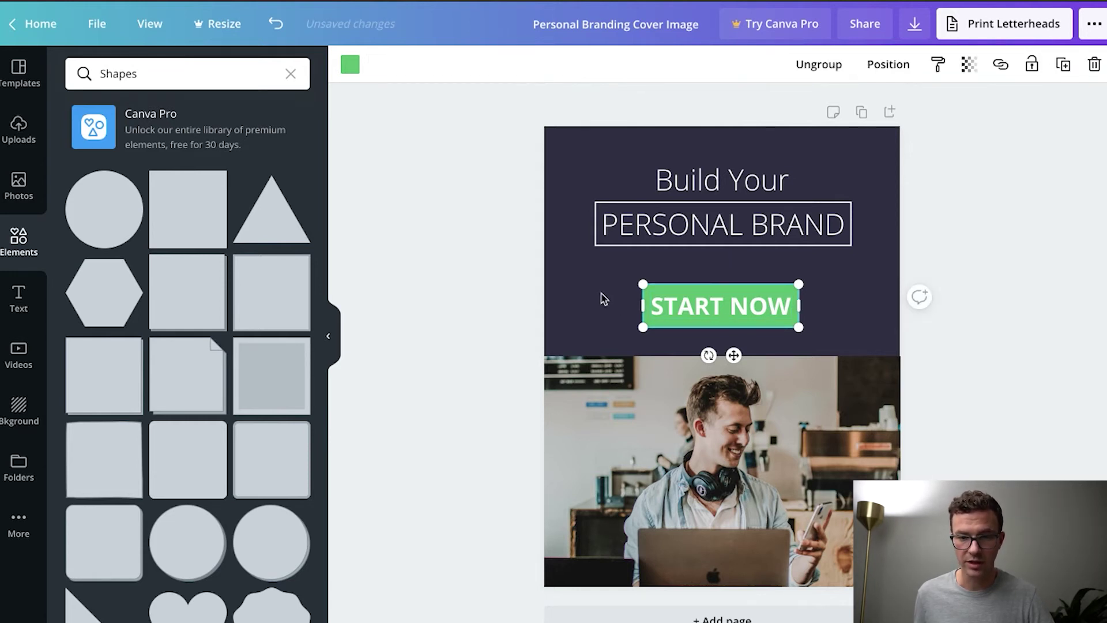
{"action": "left_click", "coordinate": [589, 260]}
{"action": "left_click_drag", "start_coordinate": [573, 215], "coordinate": [714, 269]}
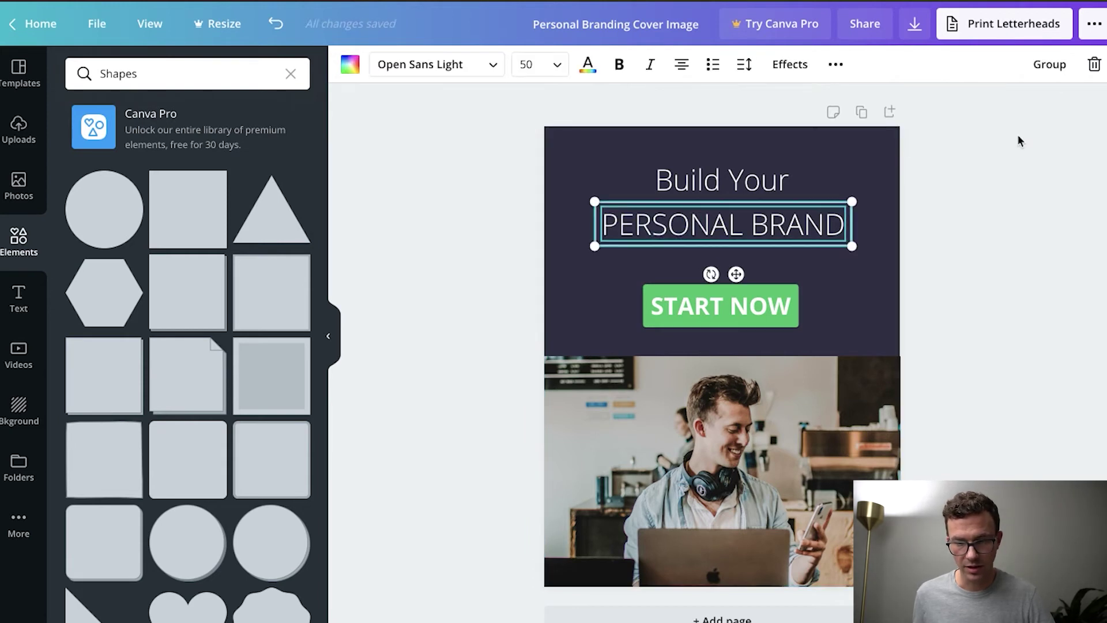
{"action": "left_click", "coordinate": [1047, 65]}
{"action": "left_click", "coordinate": [647, 267]}
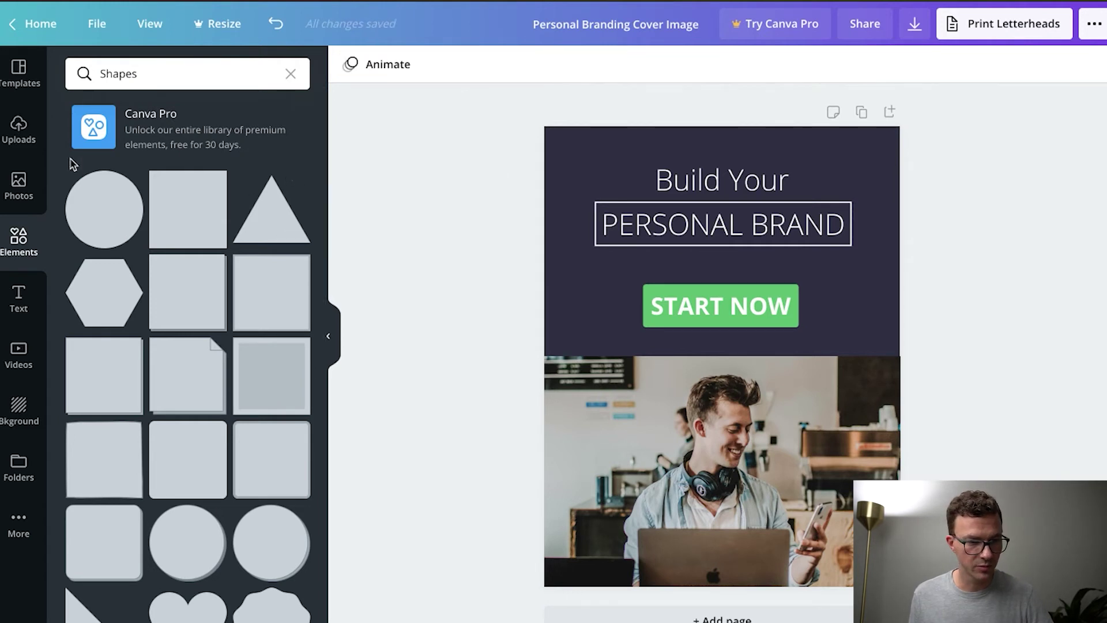
Upload the file "TheFigCo Logo - White.png" from the device to the media library
{"action": "left_click", "coordinate": [18, 134]}
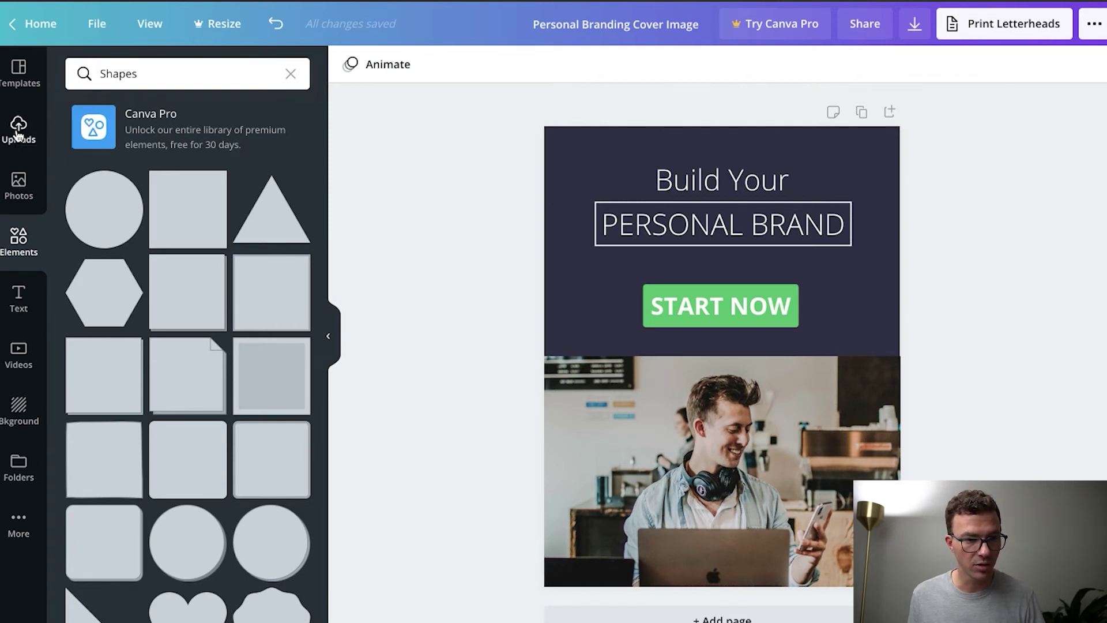
{"action": "left_click", "coordinate": [193, 80]}
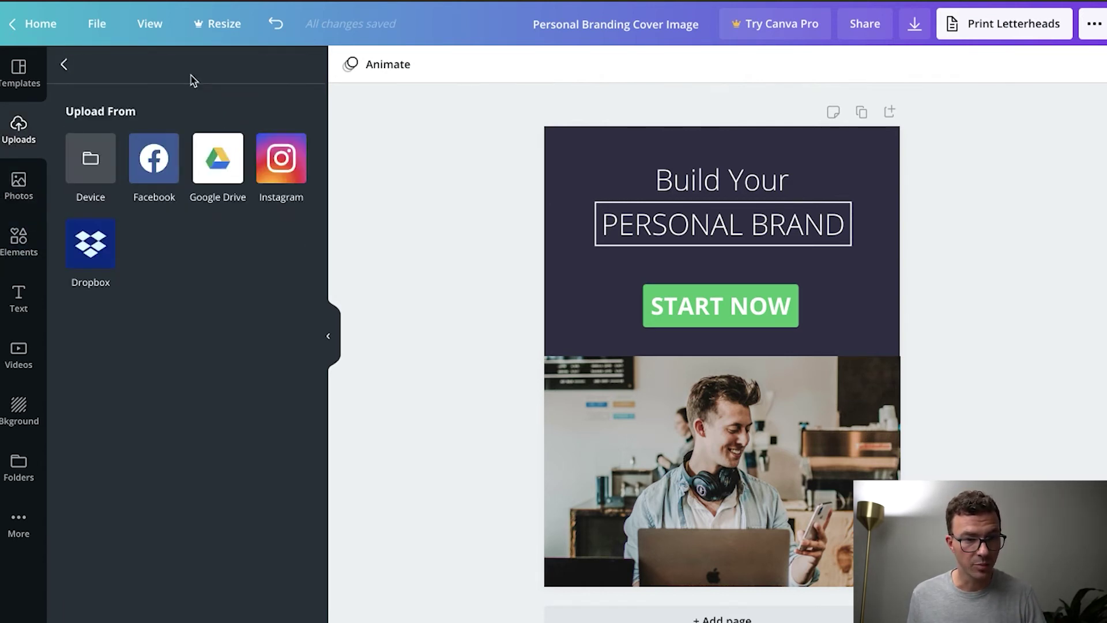
{"action": "left_click", "coordinate": [91, 165]}
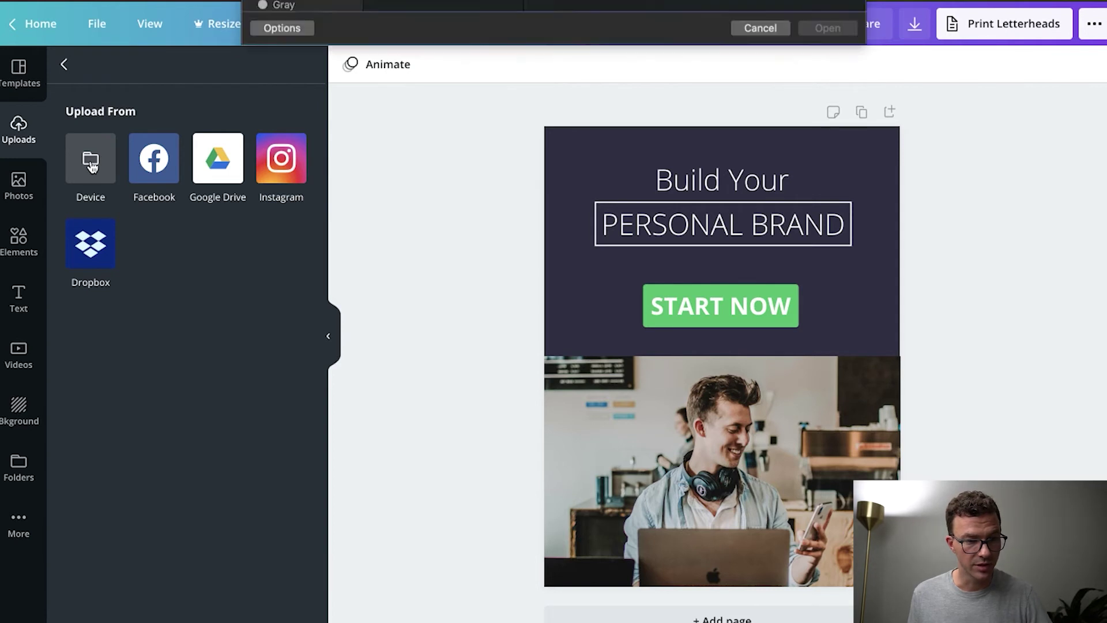
{"action": "left_click", "coordinate": [420, 68]}
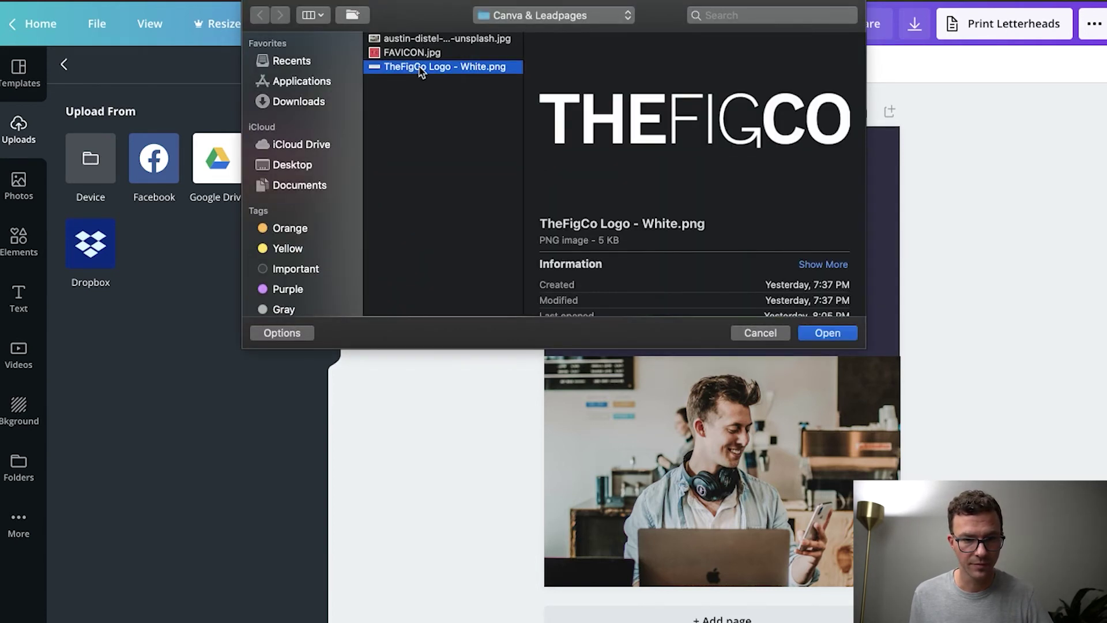
{"action": "double_click", "coordinate": [421, 68]}
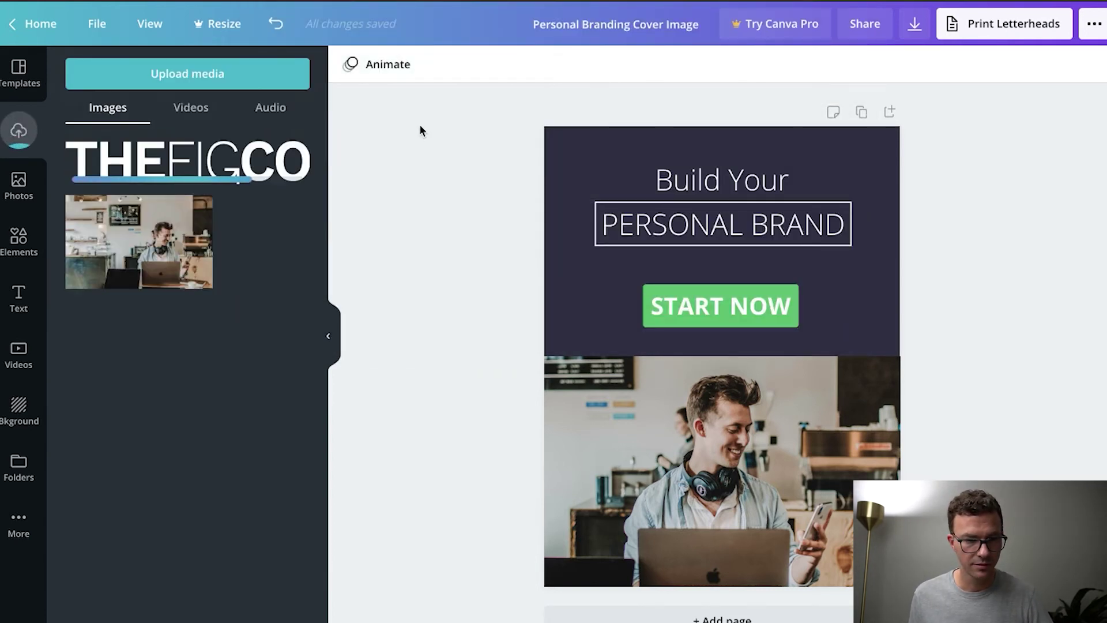
Add the white TheFigCo logo from the uploaded images and place it at the top of the cover
{"action": "left_click", "coordinate": [211, 165]}
{"action": "left_click_drag", "start_coordinate": [741, 367], "coordinate": [738, 165]}
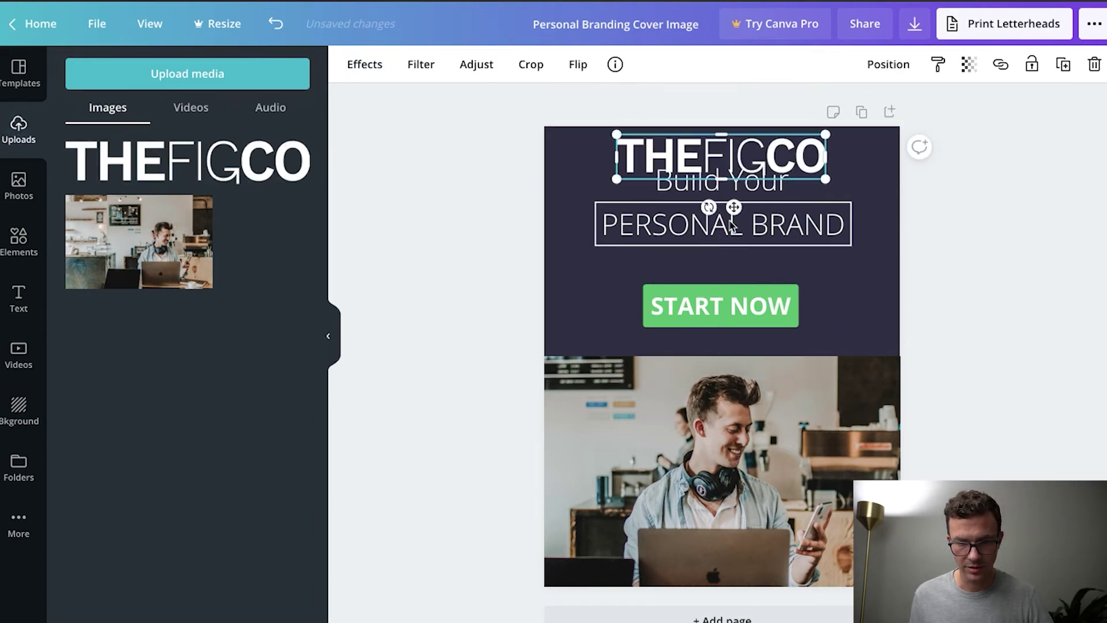
Move the "START NOW" button, the framed "PERSONAL BRAND" and the "Build Your" text lower to make room for the logo
{"action": "left_click", "coordinate": [728, 306]}
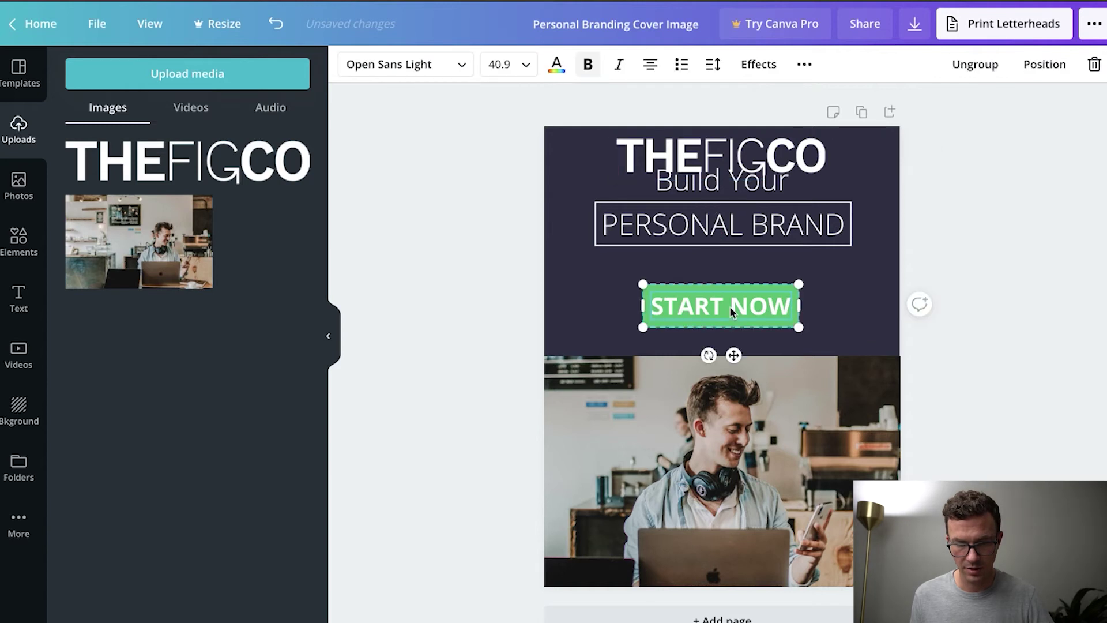
{"action": "left_click", "coordinate": [730, 239]}
{"action": "left_click_drag", "start_coordinate": [730, 239], "coordinate": [730, 268]}
{"action": "left_click", "coordinate": [721, 195]}
{"action": "key", "text": "Down"}
{"action": "key", "text": "Down"}
{"action": "key", "text": "Down"}
{"action": "key", "text": "Down"}
{"action": "key", "text": "Down"}
{"action": "key", "text": "Down"}
{"action": "key", "text": "Down"}
{"action": "key", "text": "Down"}
{"action": "key", "text": "Down"}
{"action": "key", "text": "Down"}
{"action": "key", "text": "Down"}
{"action": "key", "text": "Down"}
{"action": "key", "text": "Down"}
{"action": "key", "text": "Down"}
{"action": "key", "text": "Down"}
{"action": "key", "text": "Down"}
{"action": "key", "text": "Down"}
{"action": "key", "text": "Down"}
{"action": "key", "text": "Down"}
{"action": "key", "text": "Down"}
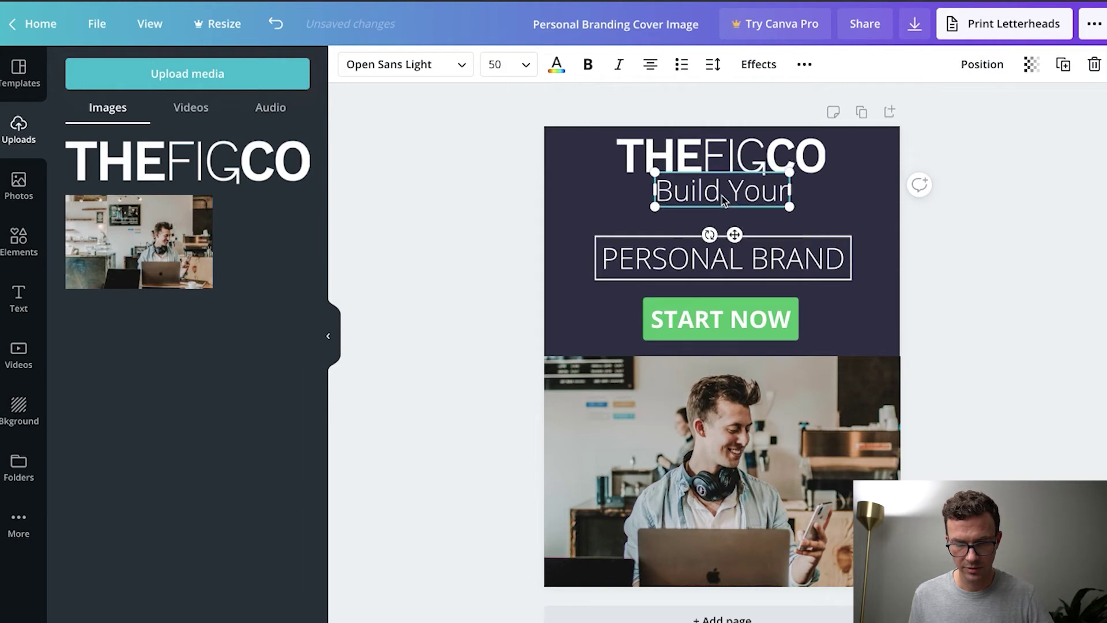
Shrink the TheFigCo logo to about a third of its width and center it above "Build Your"
{"action": "left_click", "coordinate": [619, 140]}
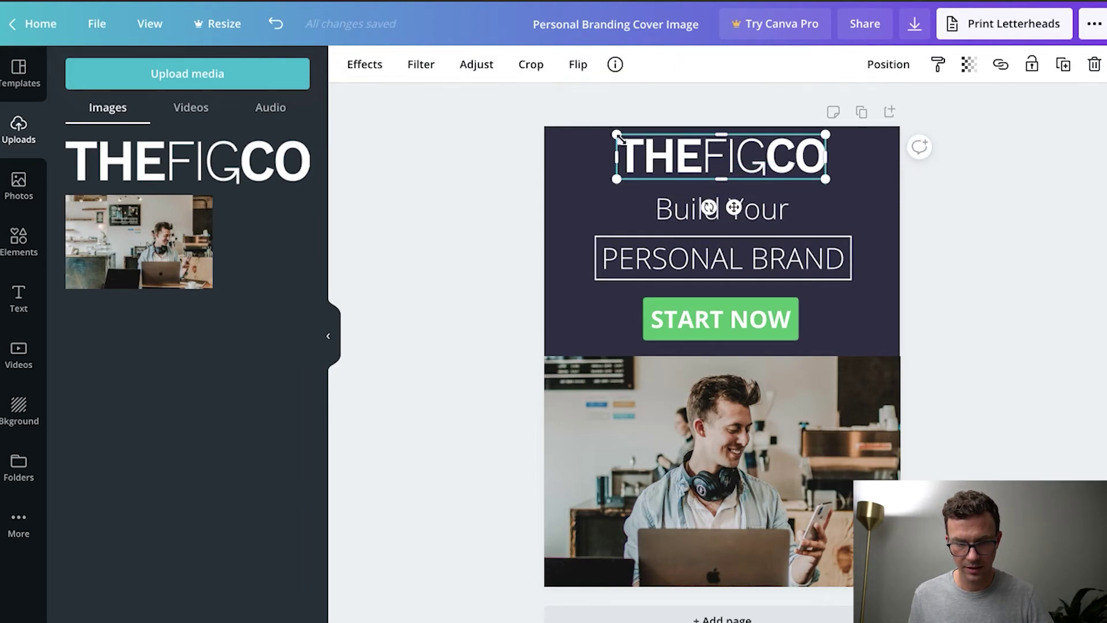
{"action": "left_click_drag", "start_coordinate": [615, 135], "coordinate": [717, 169]}
{"action": "left_click", "coordinate": [500, 231]}
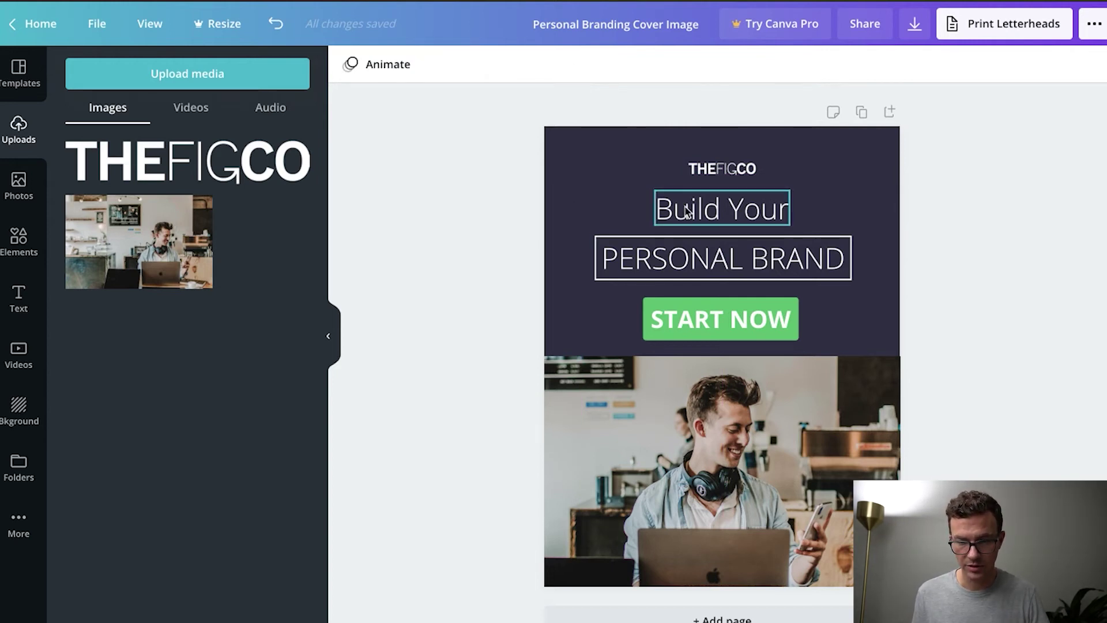
Space "Build Your", the framed "PERSONAL BRAND" and the "START NOW" button evenly in the vertical direction
{"action": "left_click", "coordinate": [687, 211]}
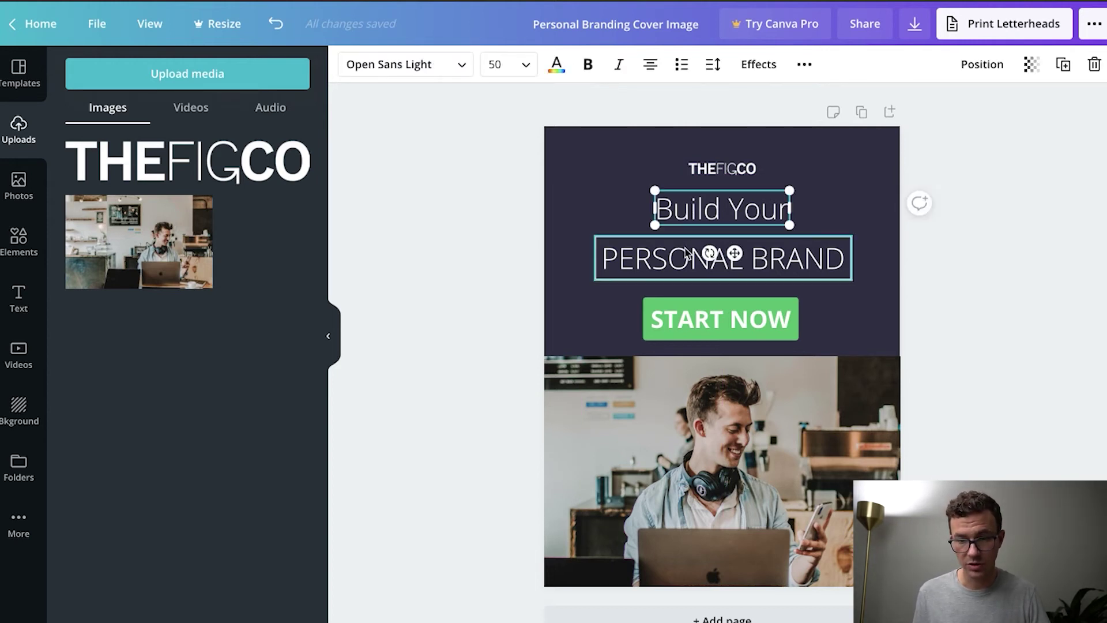
{"action": "left_click", "coordinate": [632, 260], "text": "shift"}
{"action": "left_click", "coordinate": [677, 314], "text": "shift"}
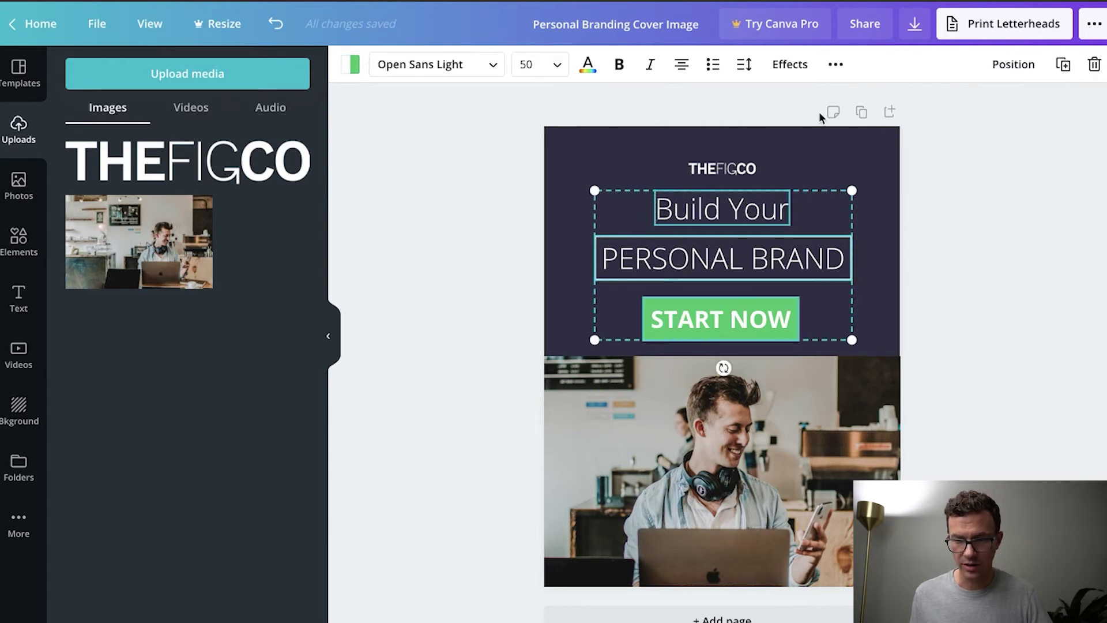
{"action": "left_click", "coordinate": [1012, 64]}
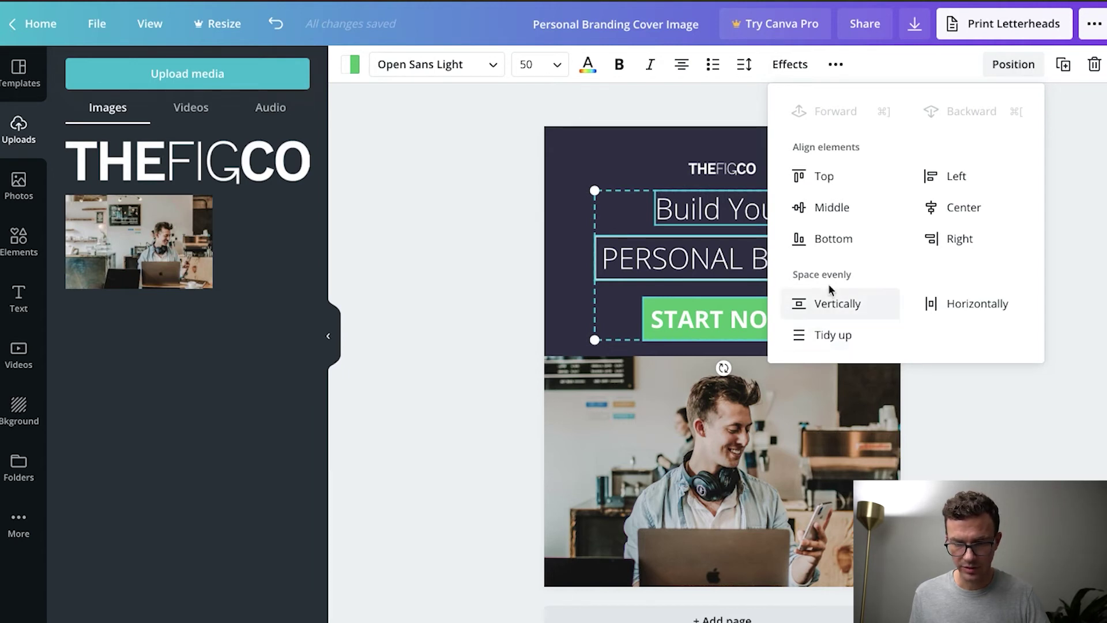
{"action": "left_click", "coordinate": [826, 305]}
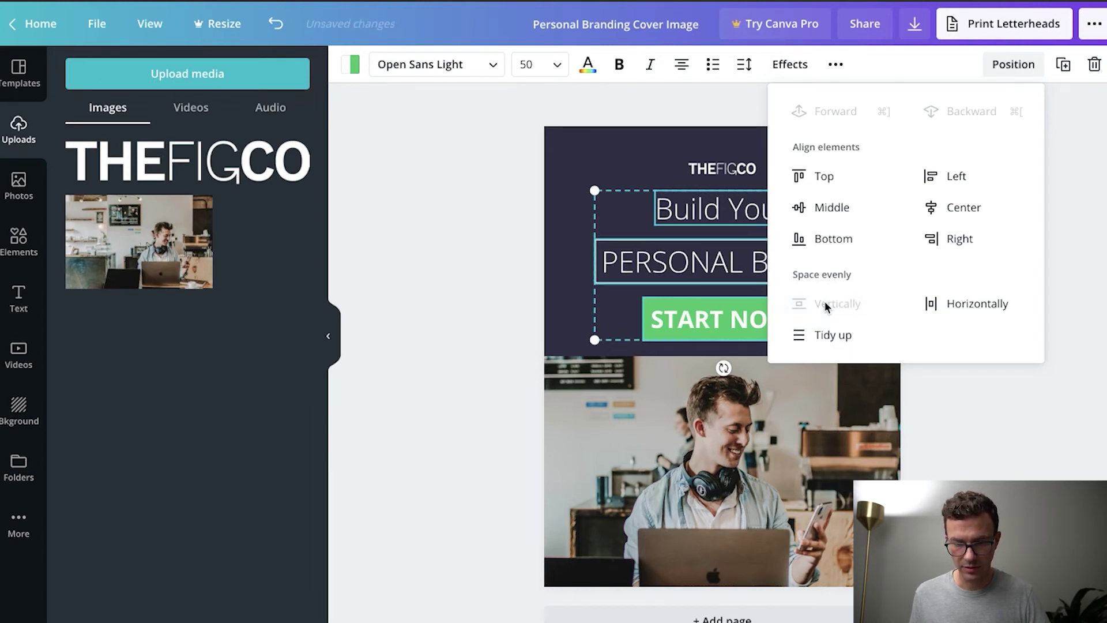
{"action": "left_click", "coordinate": [531, 232]}
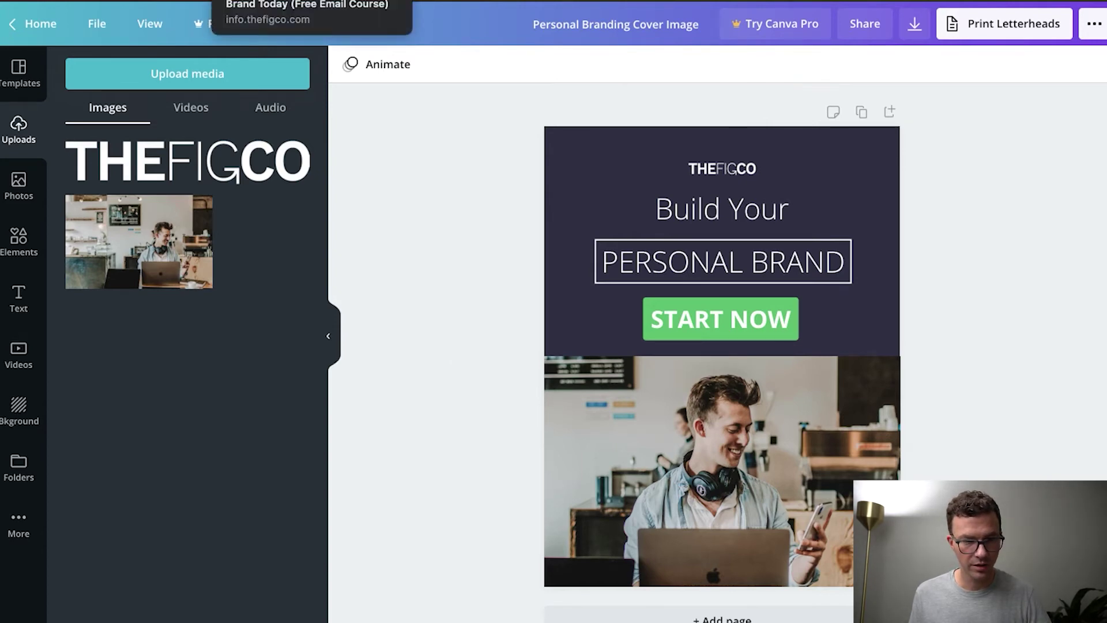
Download the finished cover as a PNG image and return to the Canva home page
{"action": "left_click", "coordinate": [242, 1]}
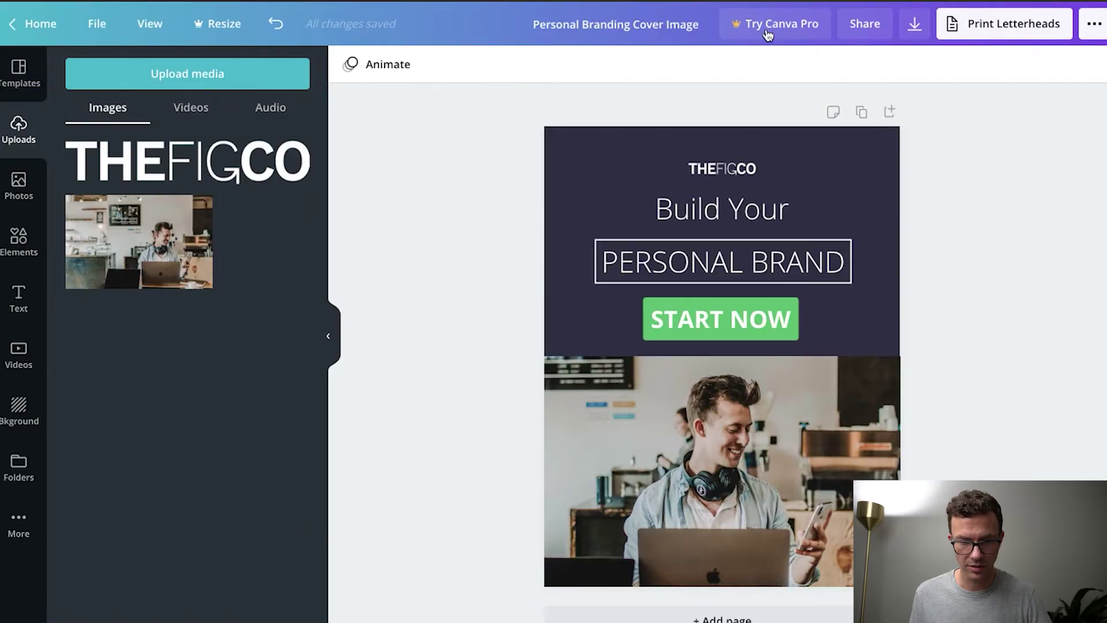
{"action": "left_click", "coordinate": [914, 27]}
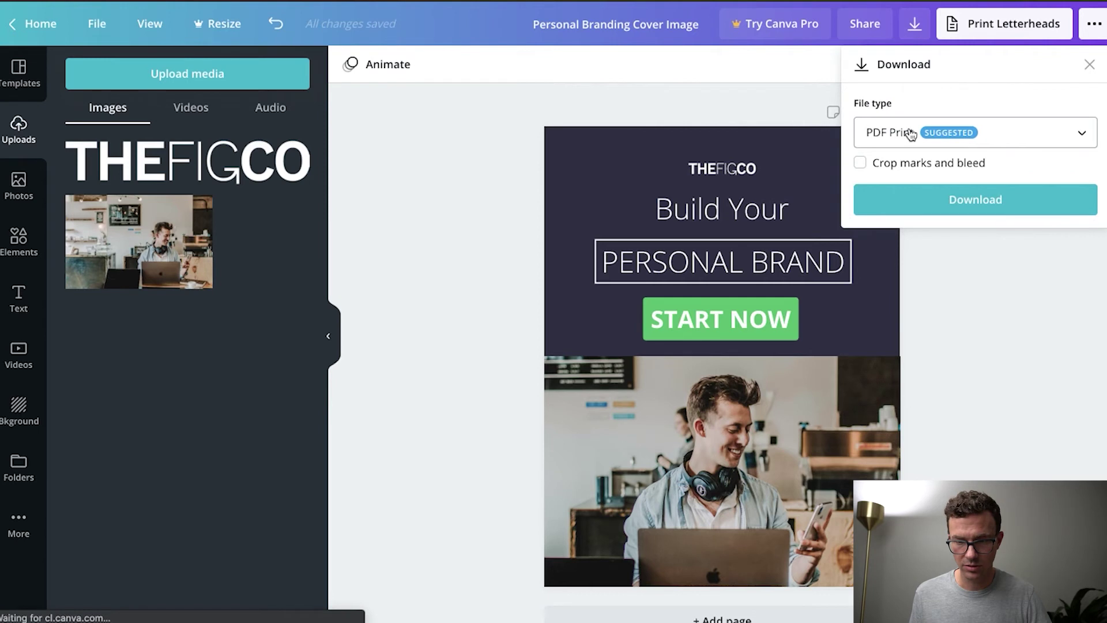
{"action": "left_click", "coordinate": [1011, 131]}
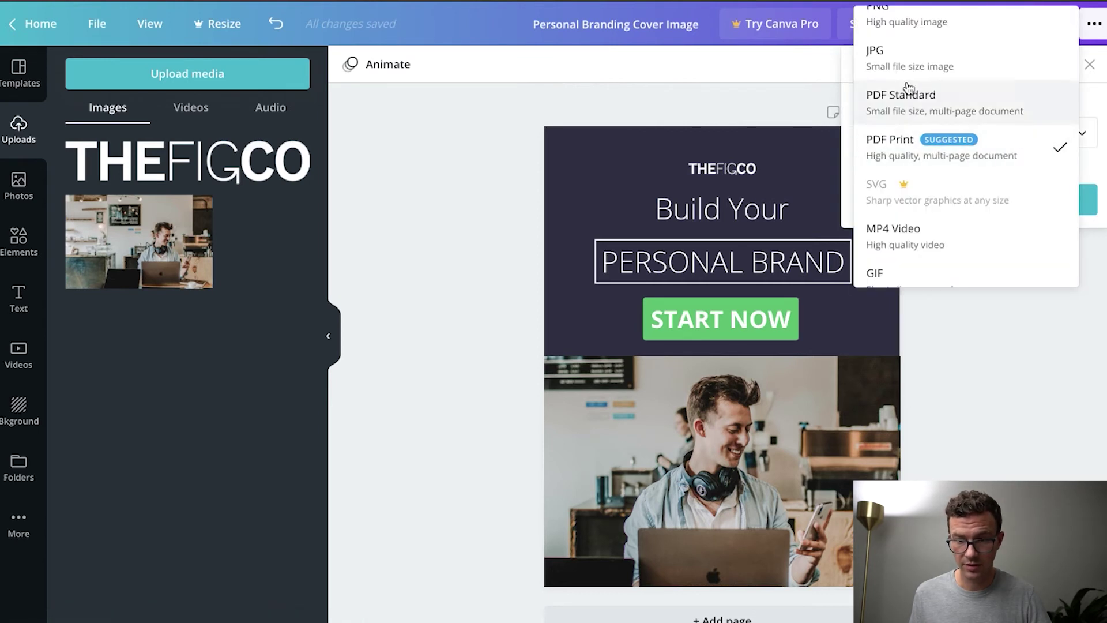
{"action": "scroll", "coordinate": [909, 72], "scroll_direction": "up", "scroll_amount": 1}
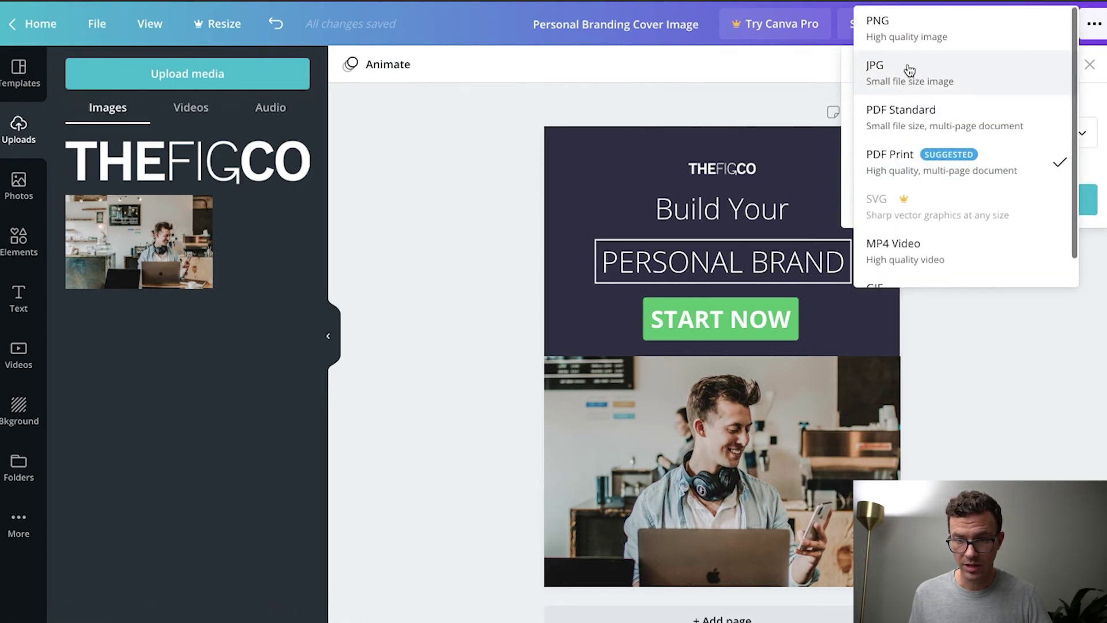
{"action": "left_click", "coordinate": [896, 38]}
{"action": "left_click", "coordinate": [955, 288]}
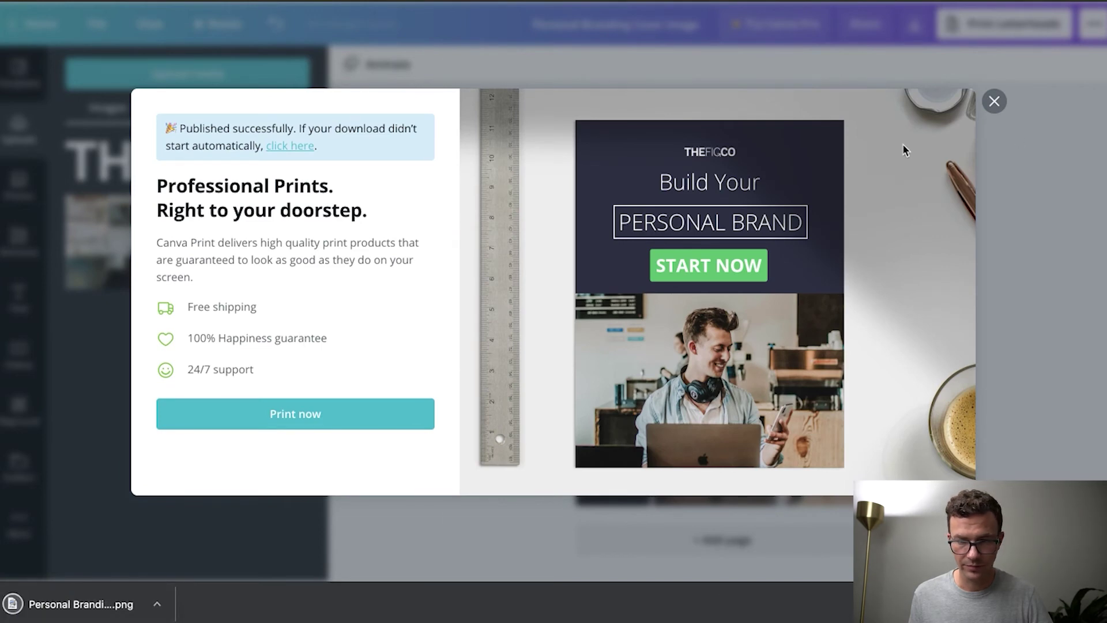
{"action": "left_click", "coordinate": [993, 102]}
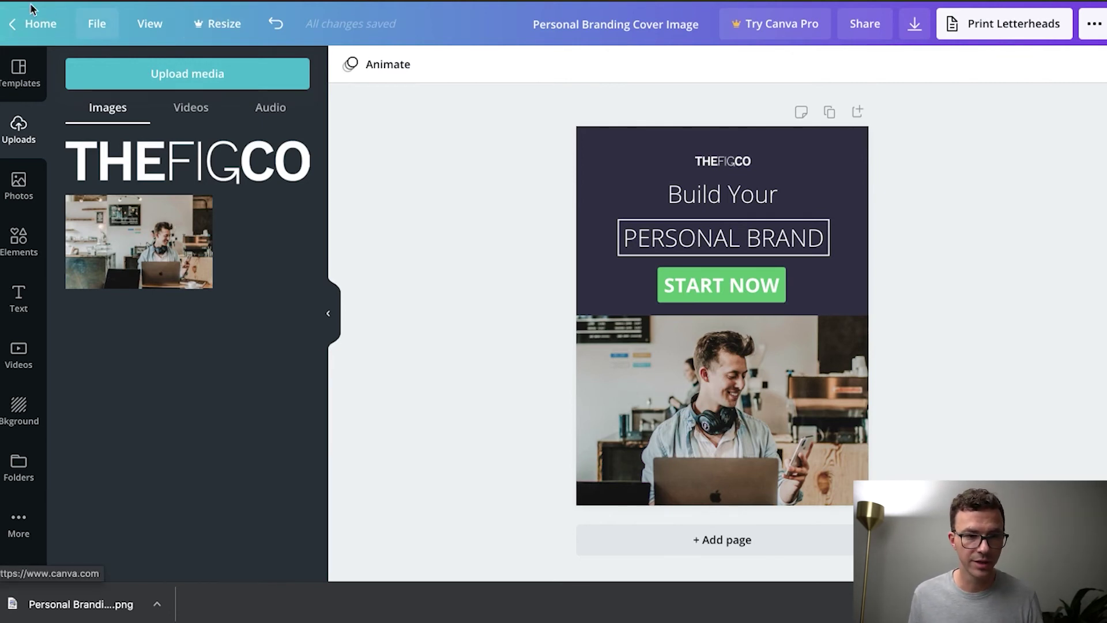
{"action": "left_click", "coordinate": [37, 26]}
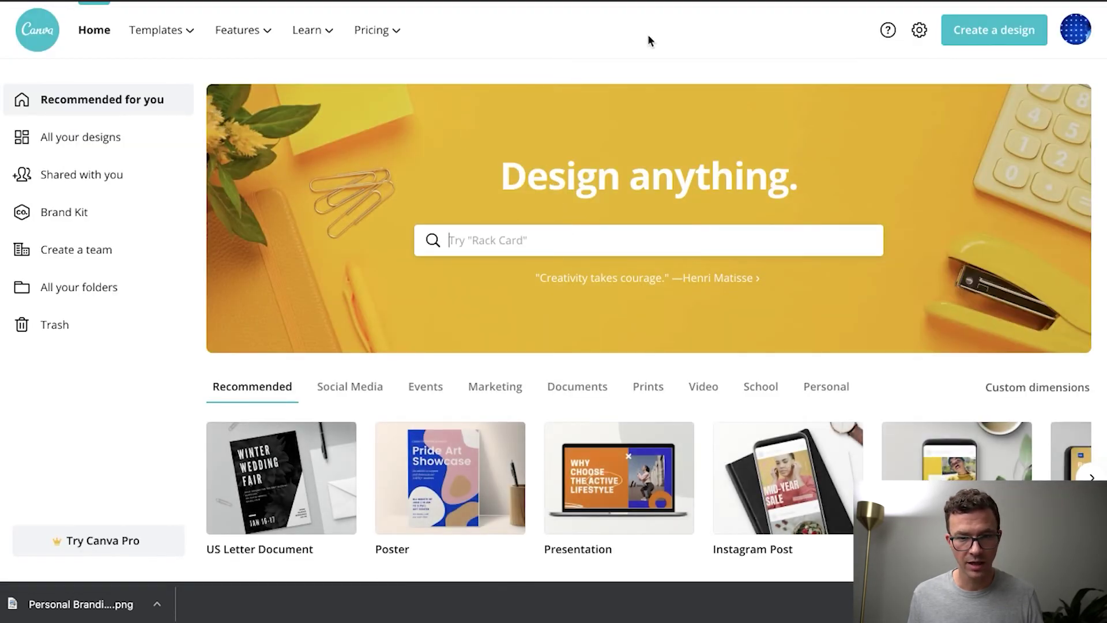
Switch to the Facebook page to view the landing page link's preview image, and return to Canva
{"action": "left_click", "coordinate": [404, 1]}
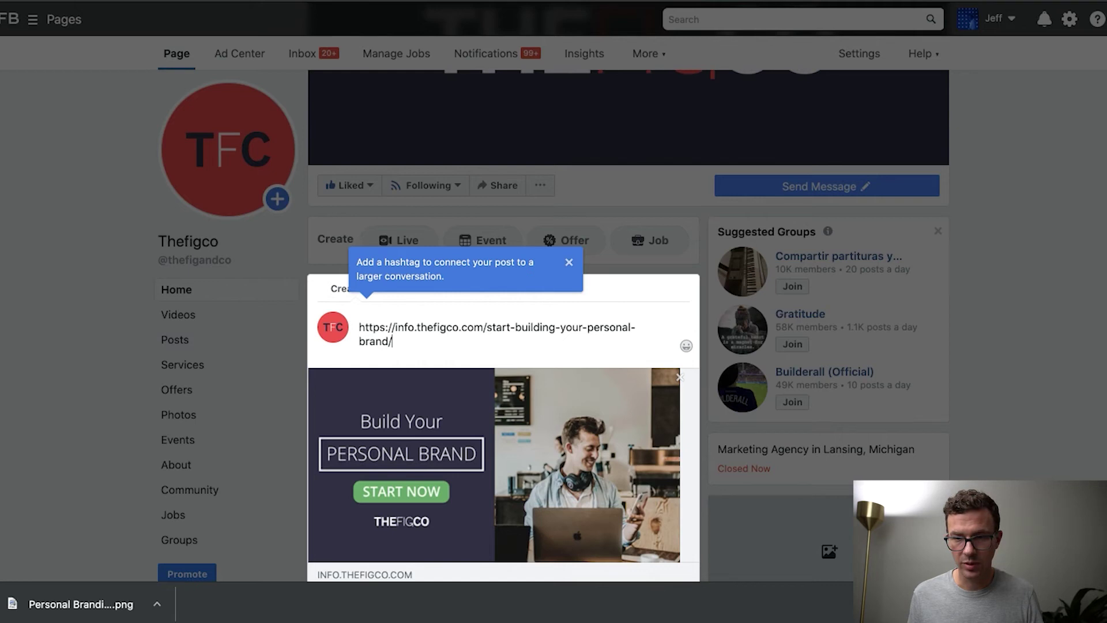
{"action": "left_click", "coordinate": [974, 2]}
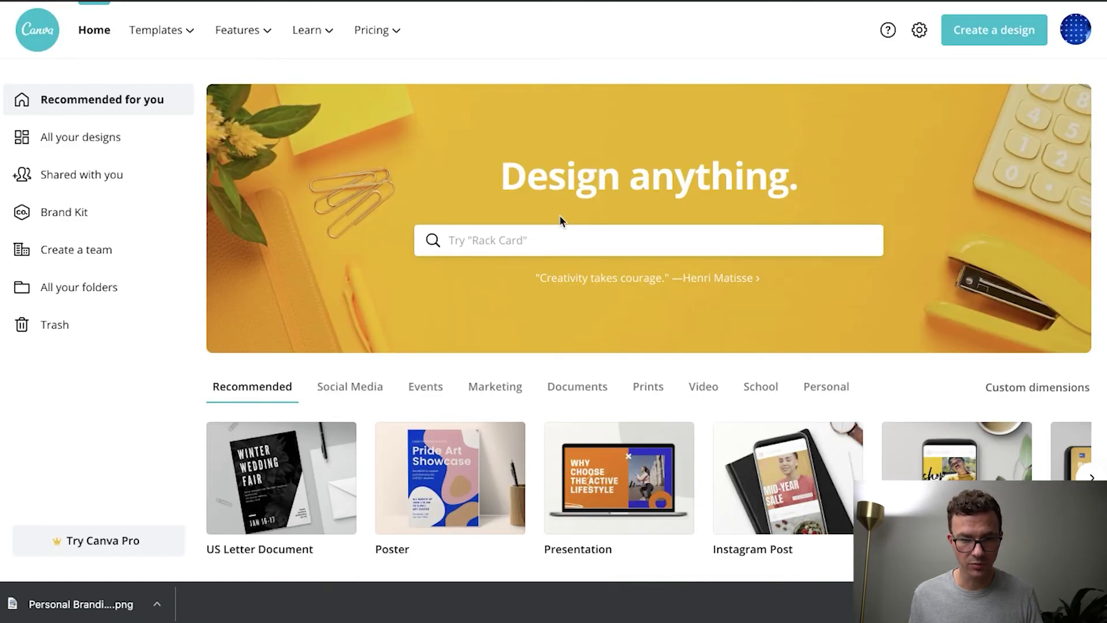
Search for "facebook ad", browse the Facebook Ad templates and start a new design from the blank one
{"action": "type", "text": "faceb"}
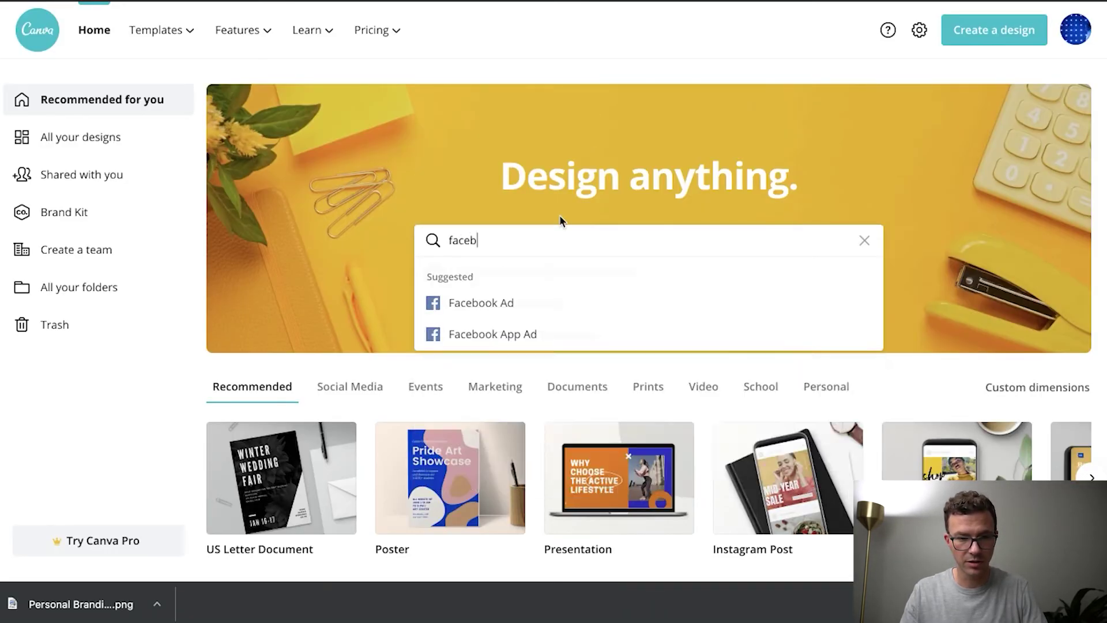
{"action": "type", "text": "ook ad"}
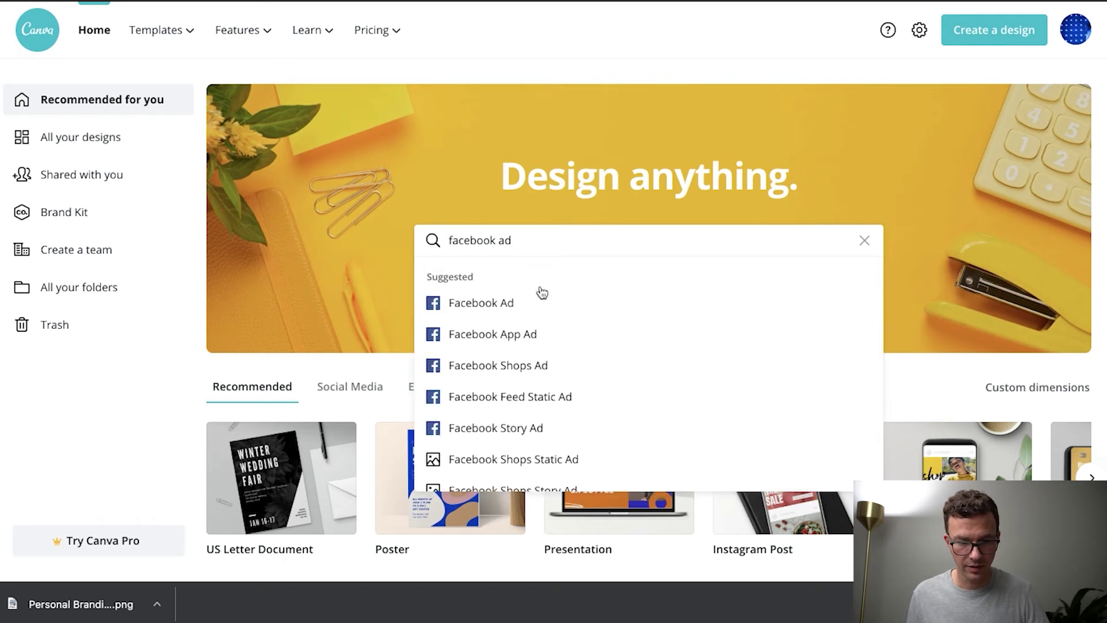
{"action": "left_click", "coordinate": [559, 310]}
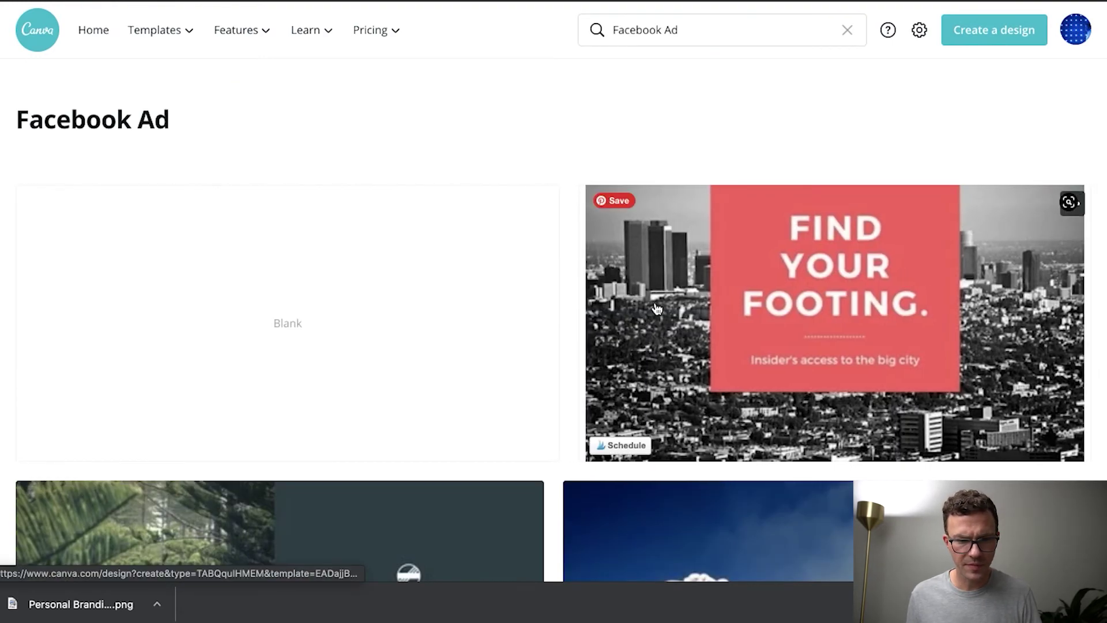
{"action": "scroll", "coordinate": [634, 310], "scroll_direction": "down", "scroll_amount": 15}
{"action": "scroll", "coordinate": [657, 309], "scroll_direction": "down", "scroll_amount": 13}
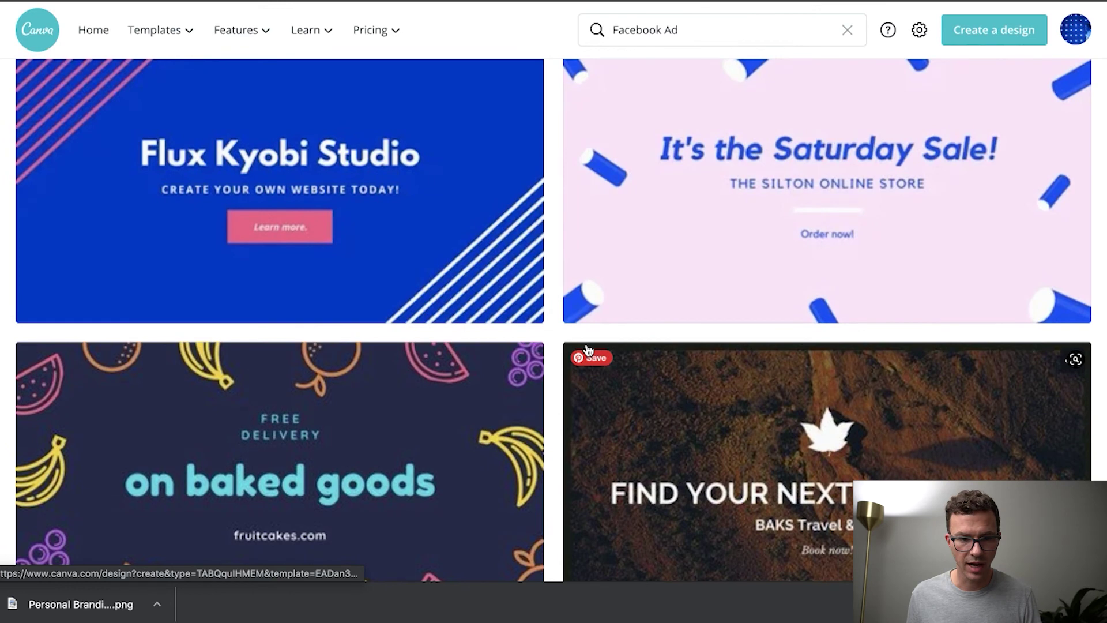
{"action": "scroll", "coordinate": [545, 335], "scroll_direction": "down", "scroll_amount": 3}
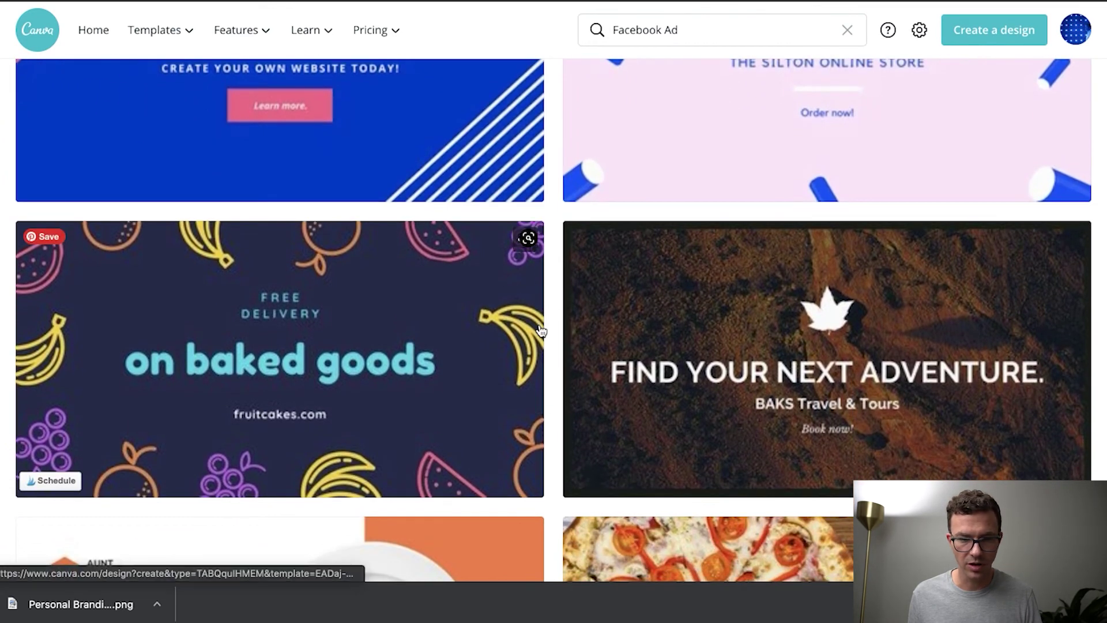
{"action": "scroll", "coordinate": [541, 330], "scroll_direction": "up", "scroll_amount": 20}
{"action": "left_click", "coordinate": [279, 324]}
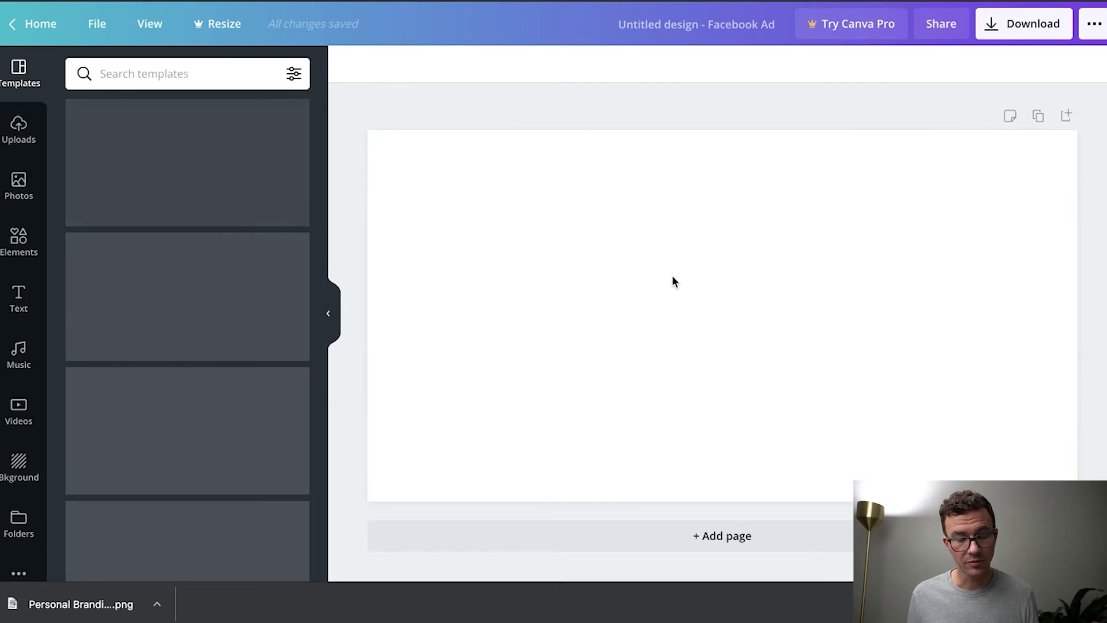
Set the background of the Facebook Ad to the dark navy from the saved palette
{"action": "left_click", "coordinate": [392, 165]}
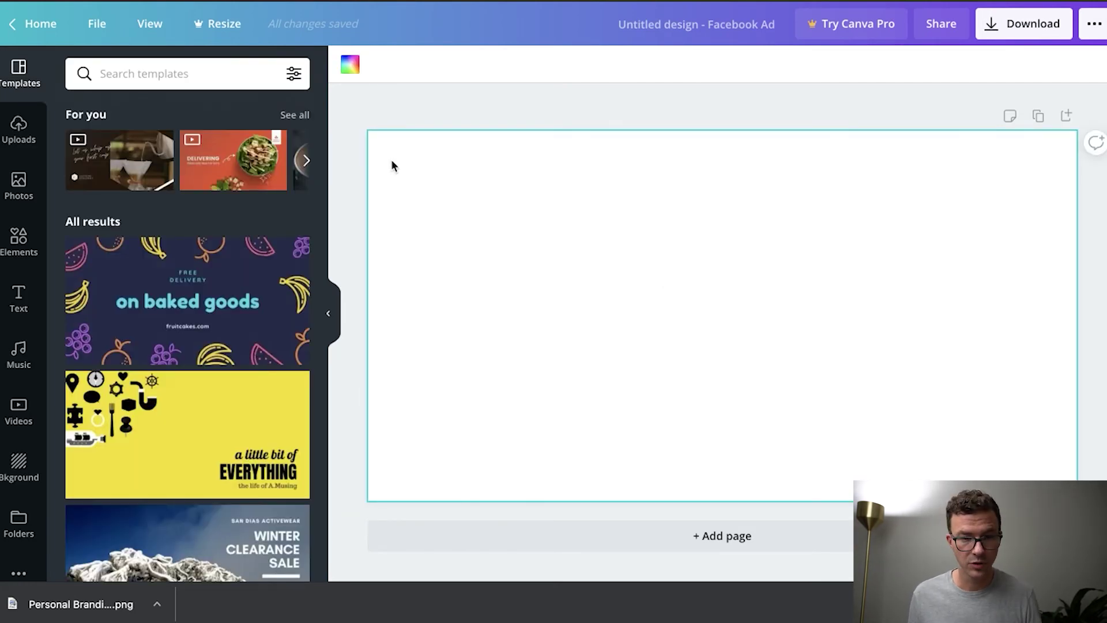
{"action": "left_click", "coordinate": [350, 65]}
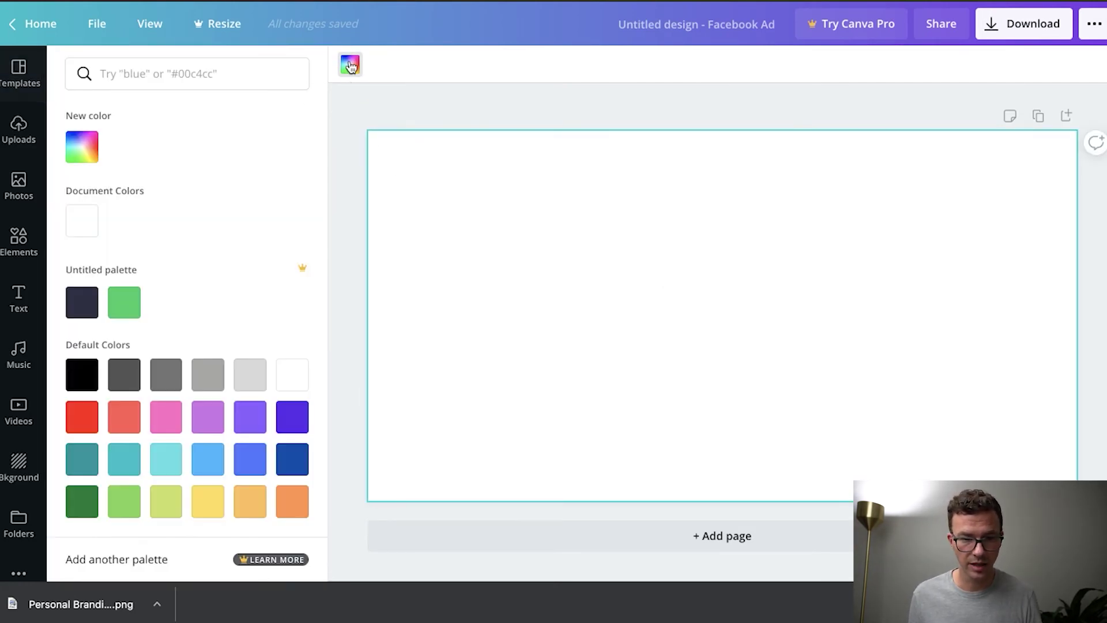
{"action": "left_click", "coordinate": [82, 297]}
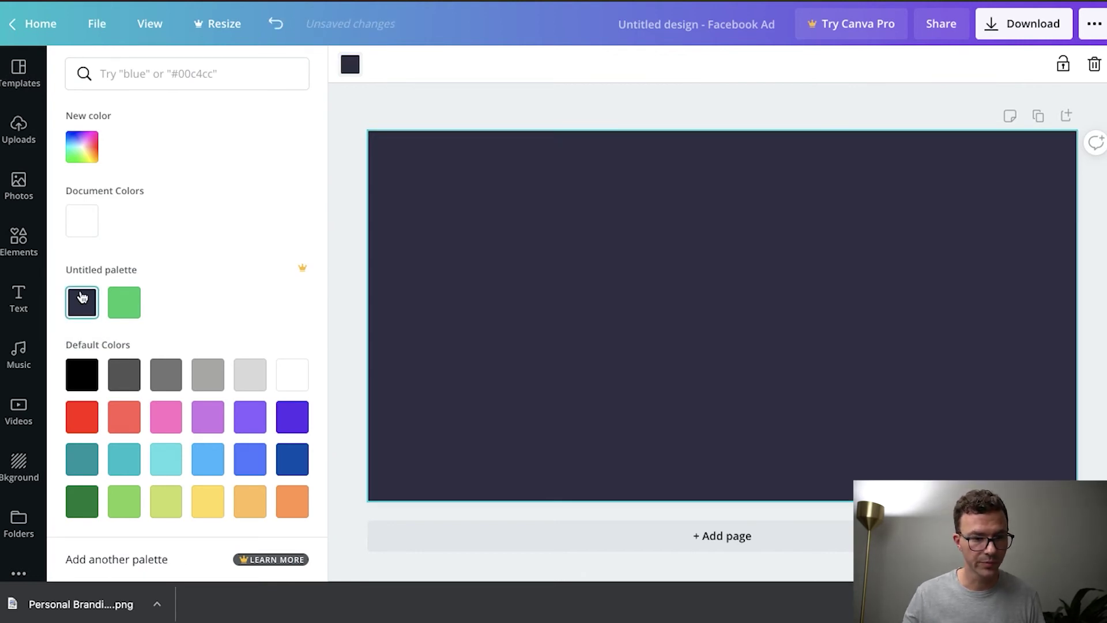
Add the uploaded café photo, anchor it to the ad's bottom edge and enlarge it past the full page height
{"action": "left_click", "coordinate": [17, 129]}
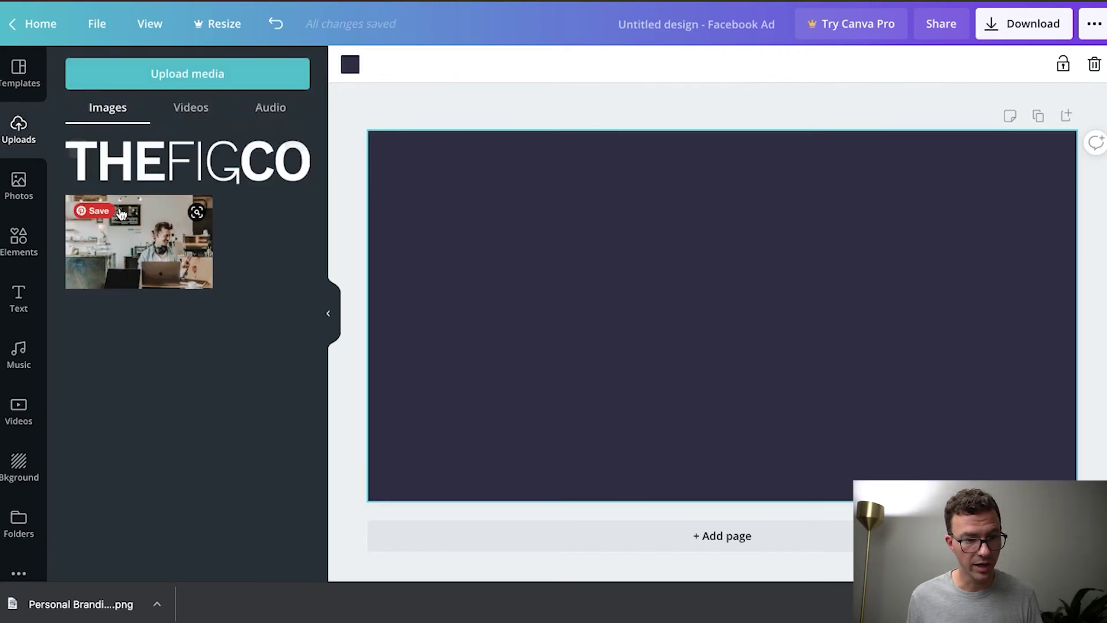
{"action": "left_click", "coordinate": [137, 233]}
{"action": "left_click_drag", "start_coordinate": [666, 344], "coordinate": [852, 395]}
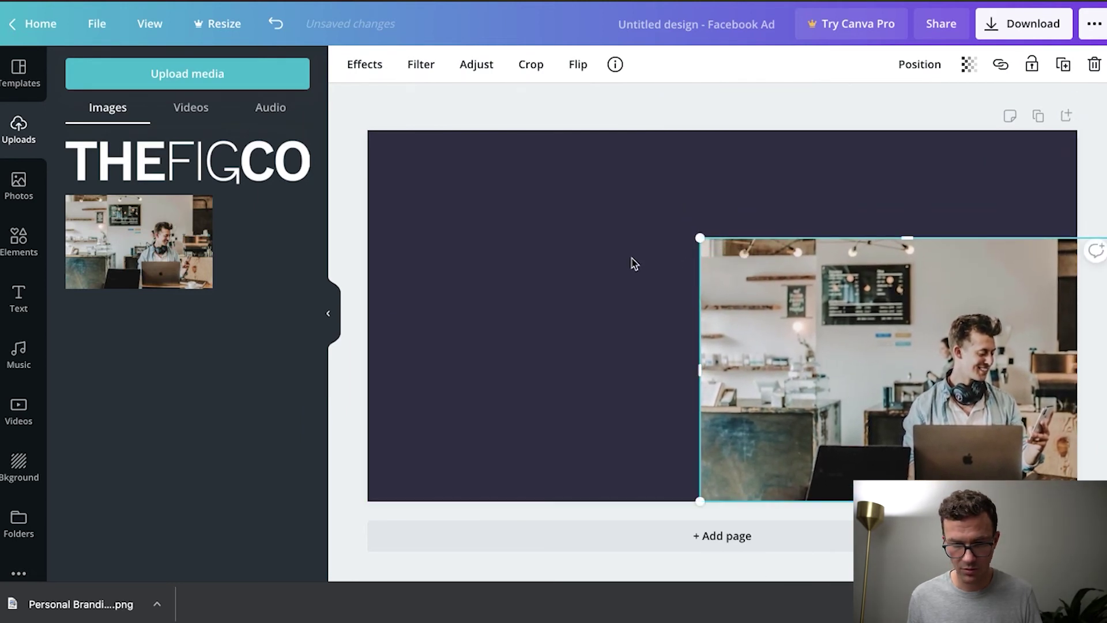
{"action": "left_click_drag", "start_coordinate": [698, 236], "coordinate": [422, 17]}
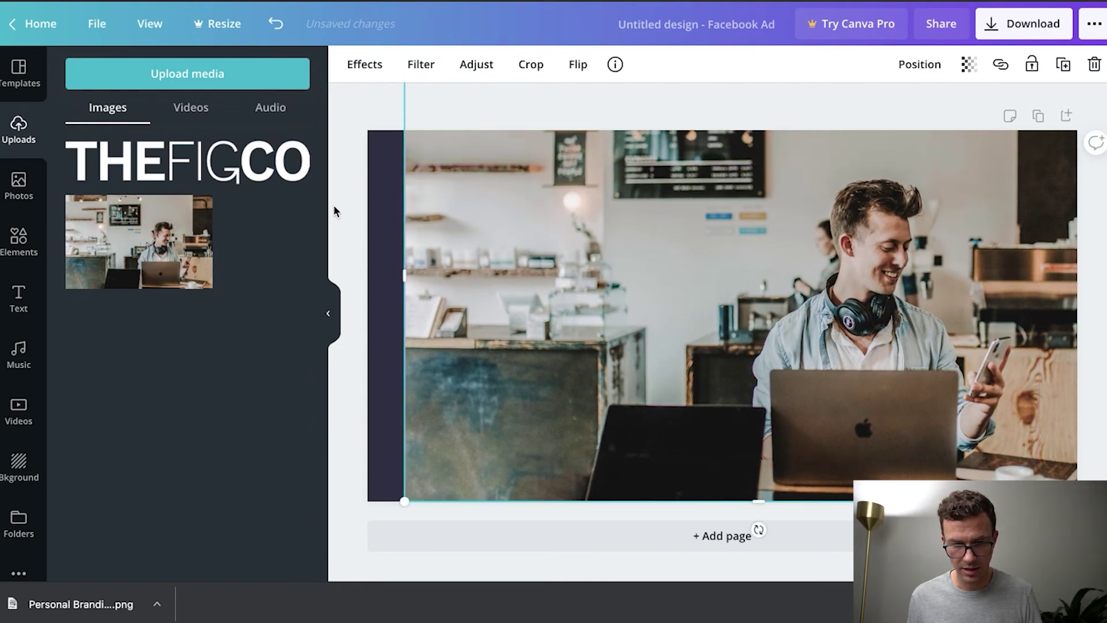
Crop the photo's left side to the ad's vertical center line, leaving a photo width of about 661
{"action": "left_click", "coordinate": [529, 64]}
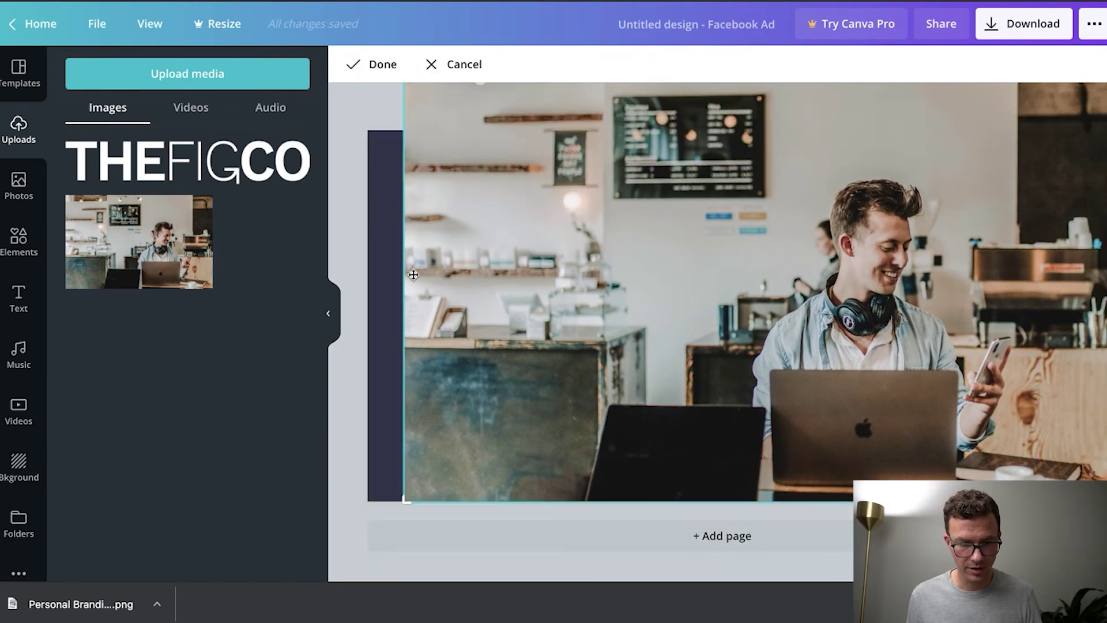
{"action": "key", "text": "Return"}
{"action": "left_click_drag", "start_coordinate": [417, 274], "coordinate": [722, 296]}
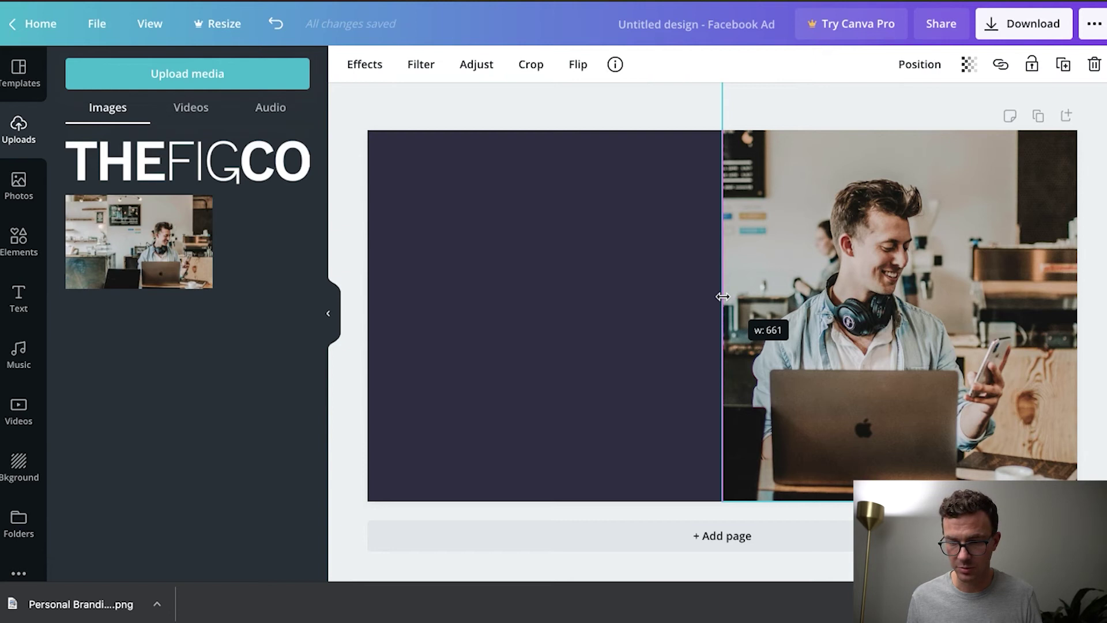
{"action": "left_click_drag", "start_coordinate": [723, 296], "coordinate": [722, 296]}
{"action": "left_click", "coordinate": [655, 290]}
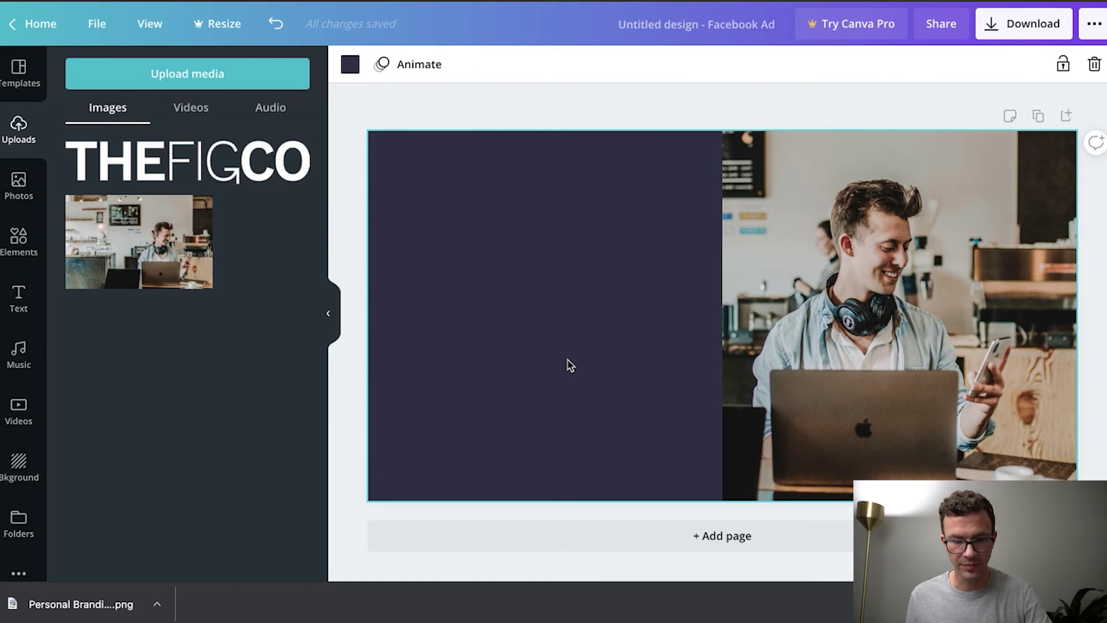
Add two text boxes to the ad and enter "Build Your" in one of them
{"action": "key", "text": "t"}
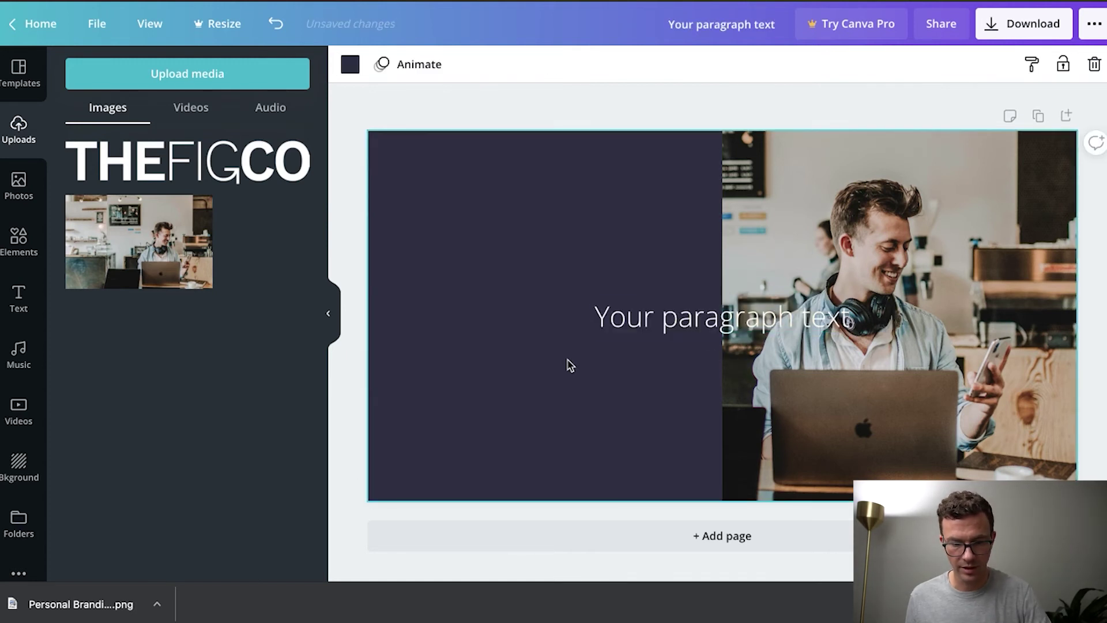
{"action": "triple_click", "coordinate": [634, 326]}
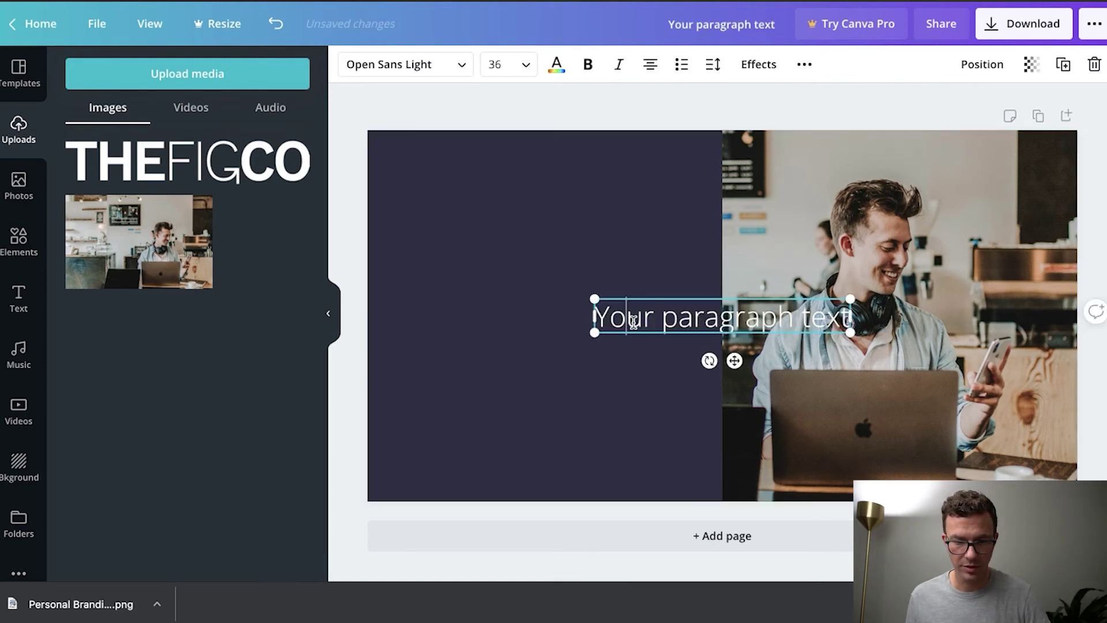
{"action": "left_click", "coordinate": [635, 326]}
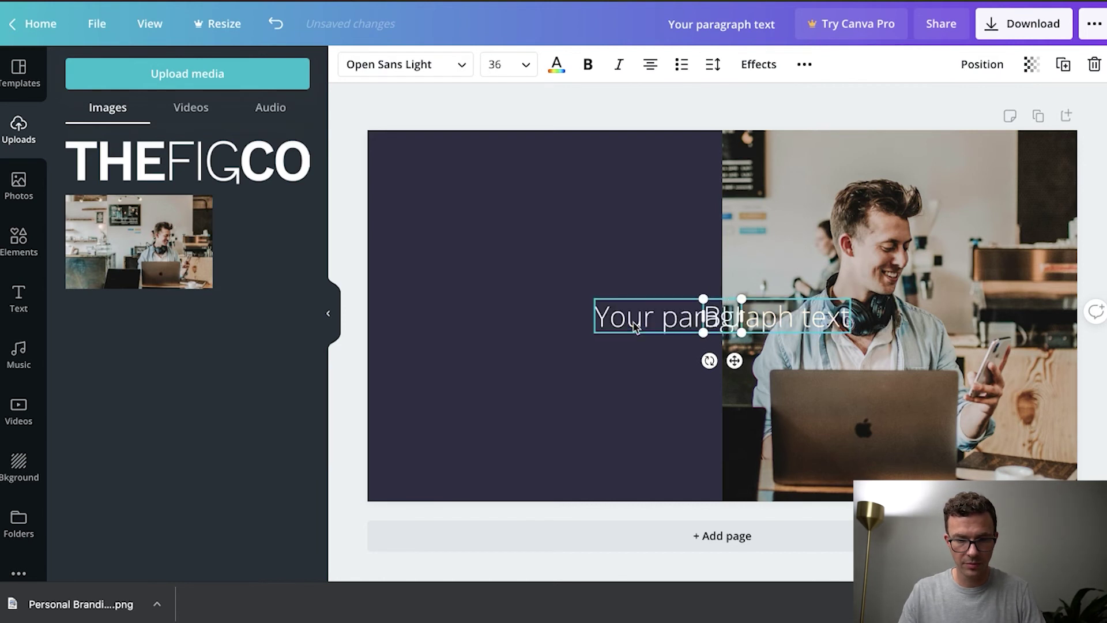
{"action": "left_click_drag", "start_coordinate": [637, 301], "coordinate": [659, 320]}
{"action": "left_click", "coordinate": [724, 311]}
{"action": "left_click_drag", "start_coordinate": [724, 311], "coordinate": [723, 305]}
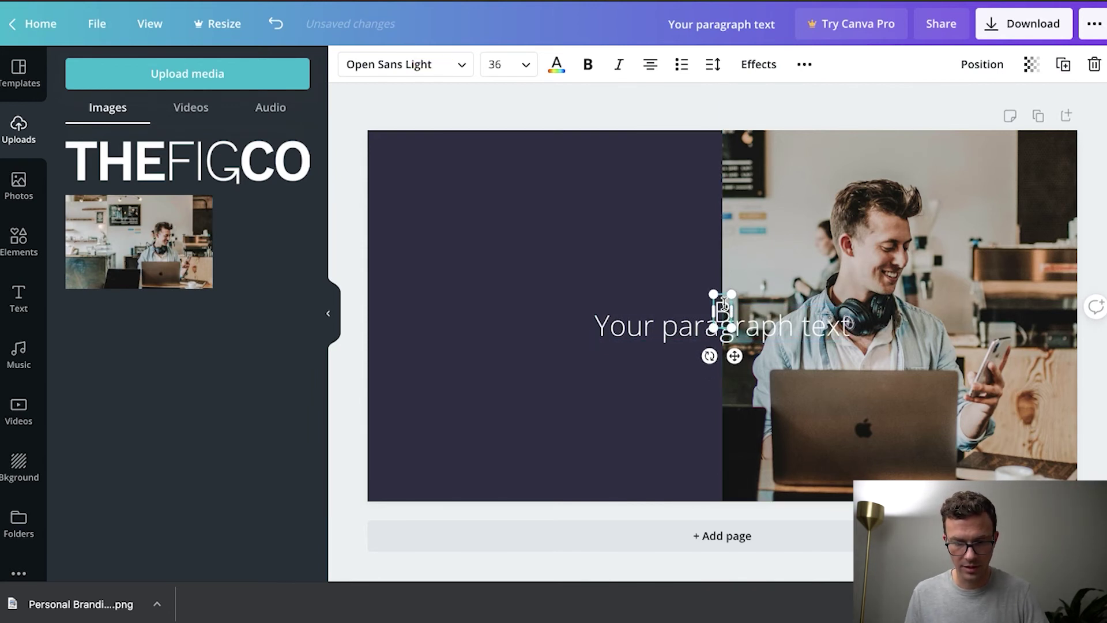
{"action": "type", "text": "uild Your"}
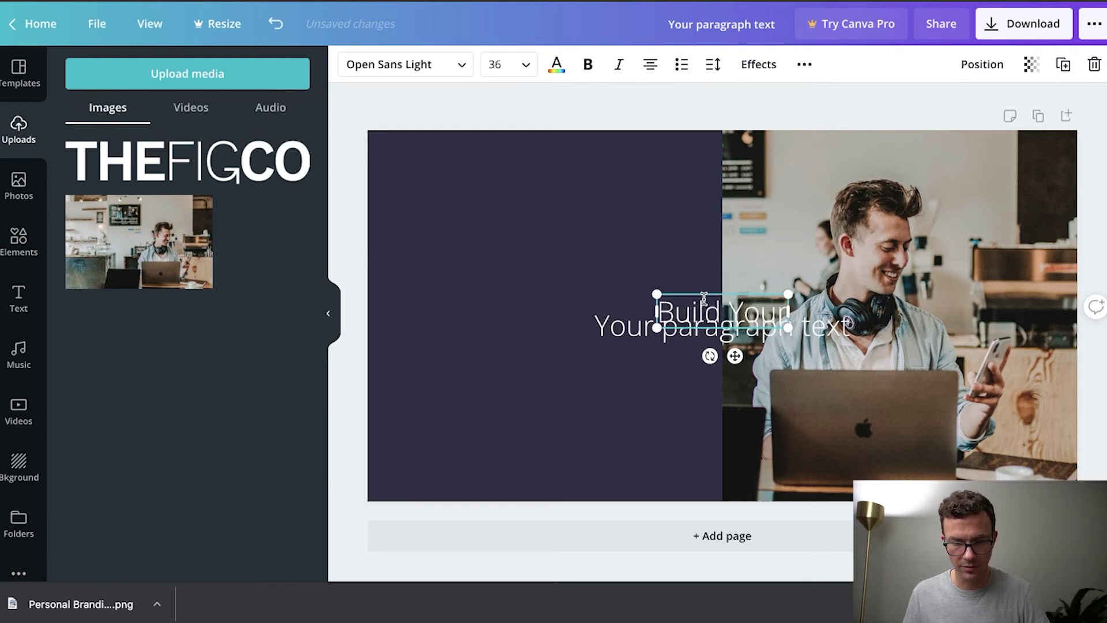
Move the "Build Your" text to the upper middle of the navy half
{"action": "left_click", "coordinate": [648, 275]}
{"action": "left_click_drag", "start_coordinate": [659, 301], "coordinate": [515, 228]}
{"action": "key", "text": "Down"}
{"action": "key", "text": "Down"}
{"action": "key", "text": "Down"}
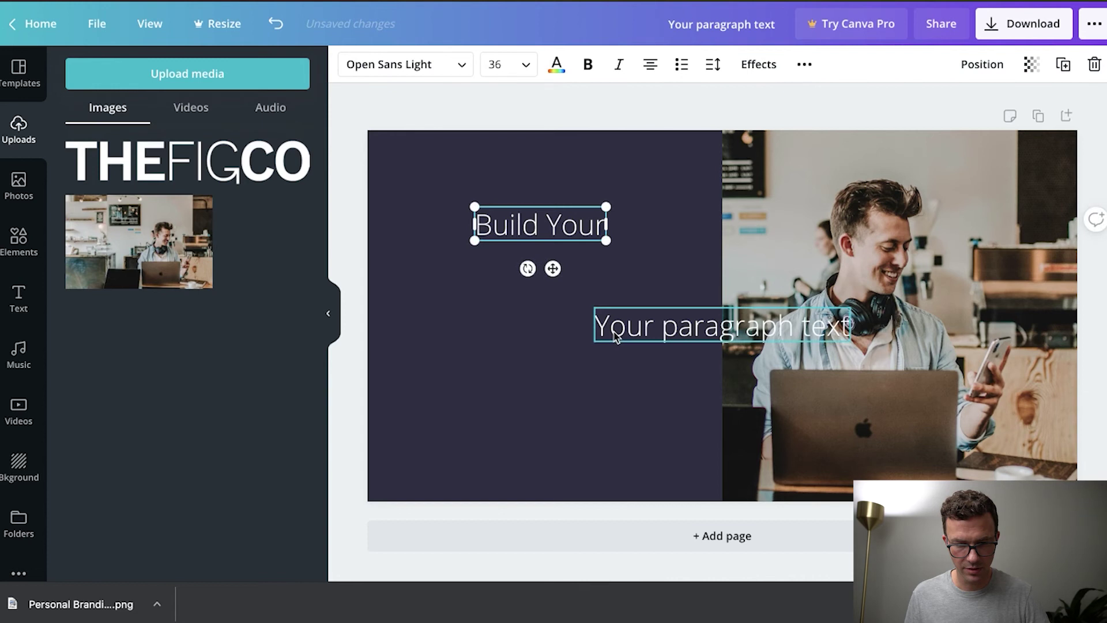
Replace the placeholder paragraph text with "PERSONAL BRAND" and center it just below "Build Your"
{"action": "left_click", "coordinate": [621, 330]}
{"action": "left_click", "coordinate": [621, 330]}
{"action": "type", "text": "PERSONAL BRAND"}
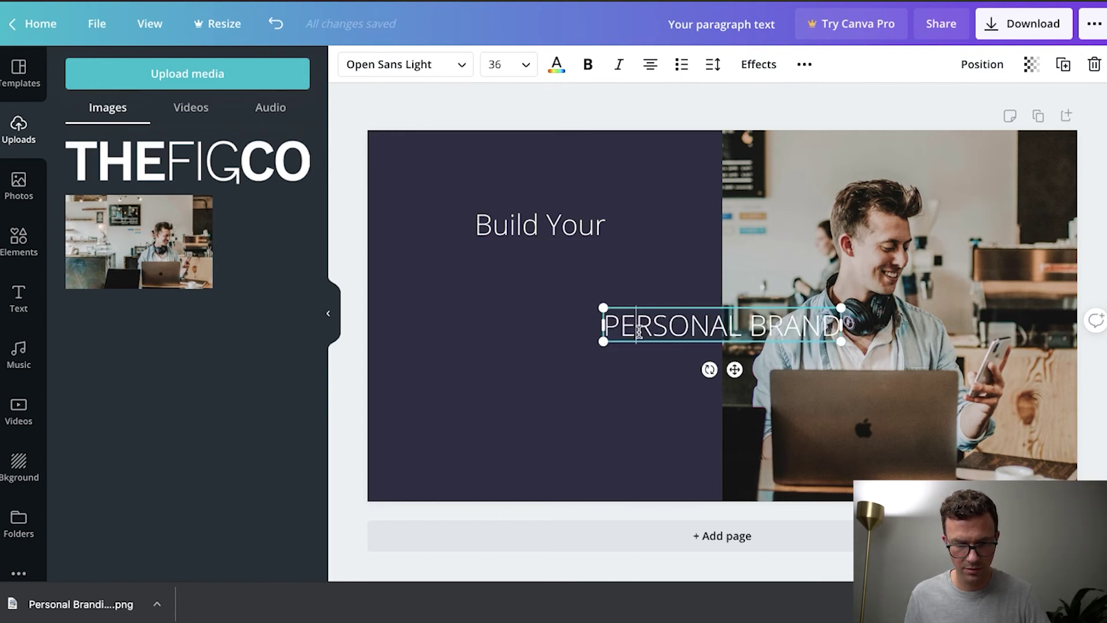
{"action": "left_click_drag", "start_coordinate": [656, 341], "coordinate": [476, 304]}
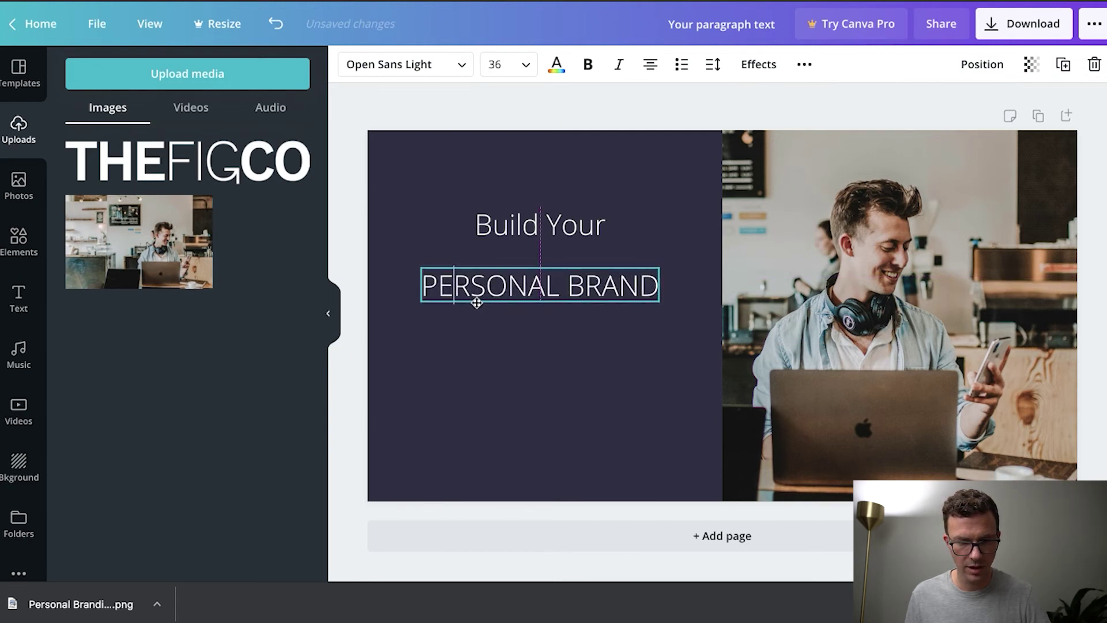
{"action": "left_click_drag", "start_coordinate": [477, 303], "coordinate": [476, 302]}
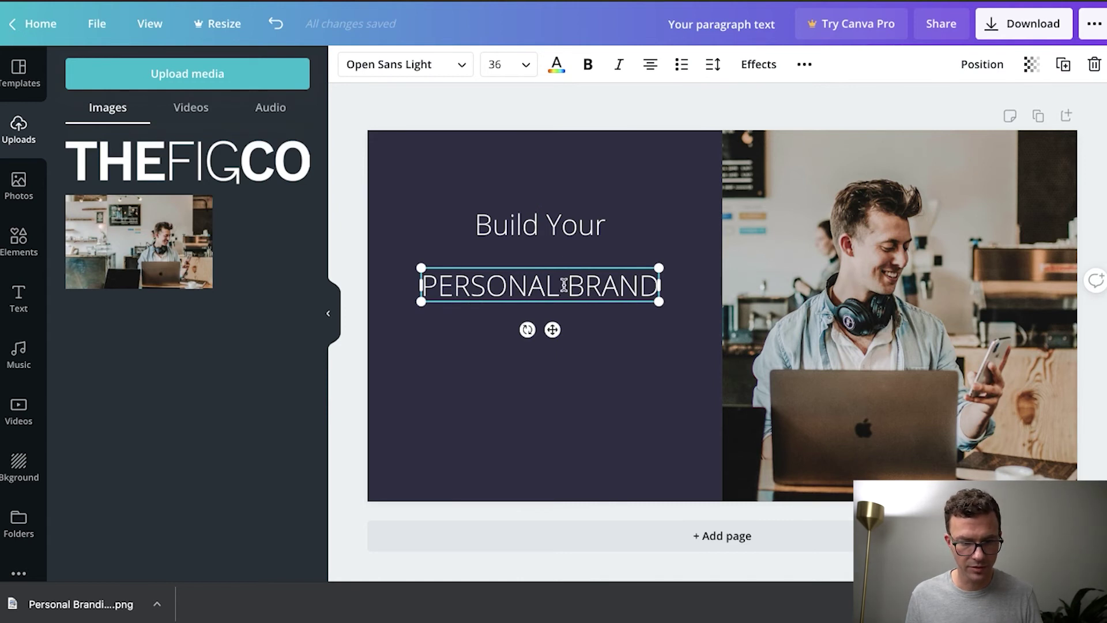
Set the font size of "PERSONAL BRAND" to 45
{"action": "left_click", "coordinate": [558, 231]}
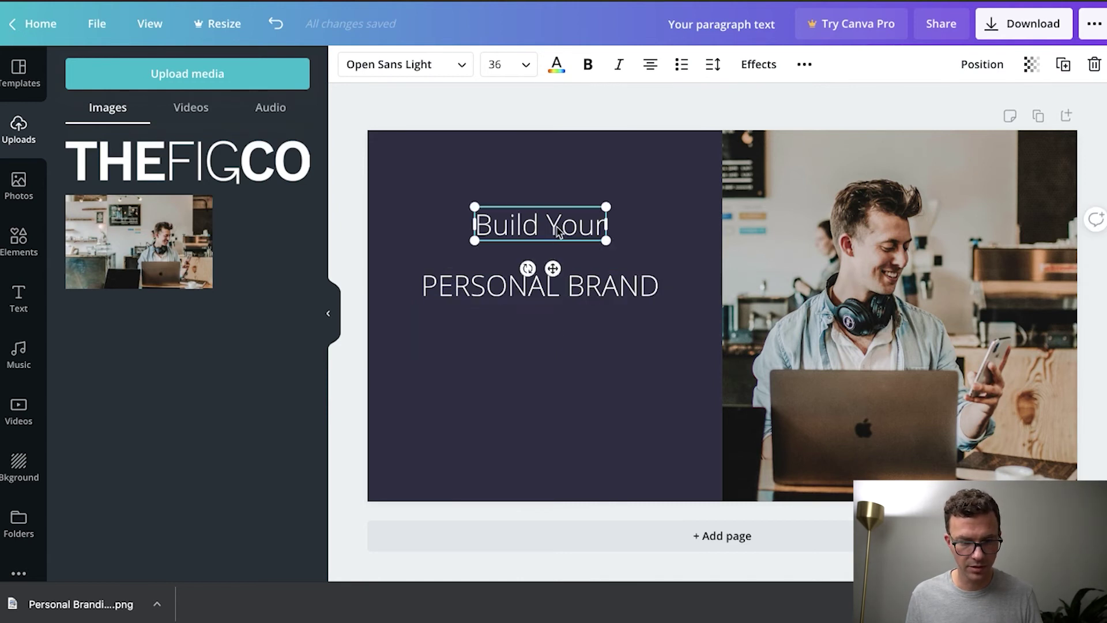
{"action": "left_click", "coordinate": [573, 293]}
{"action": "double_click", "coordinate": [546, 289]}
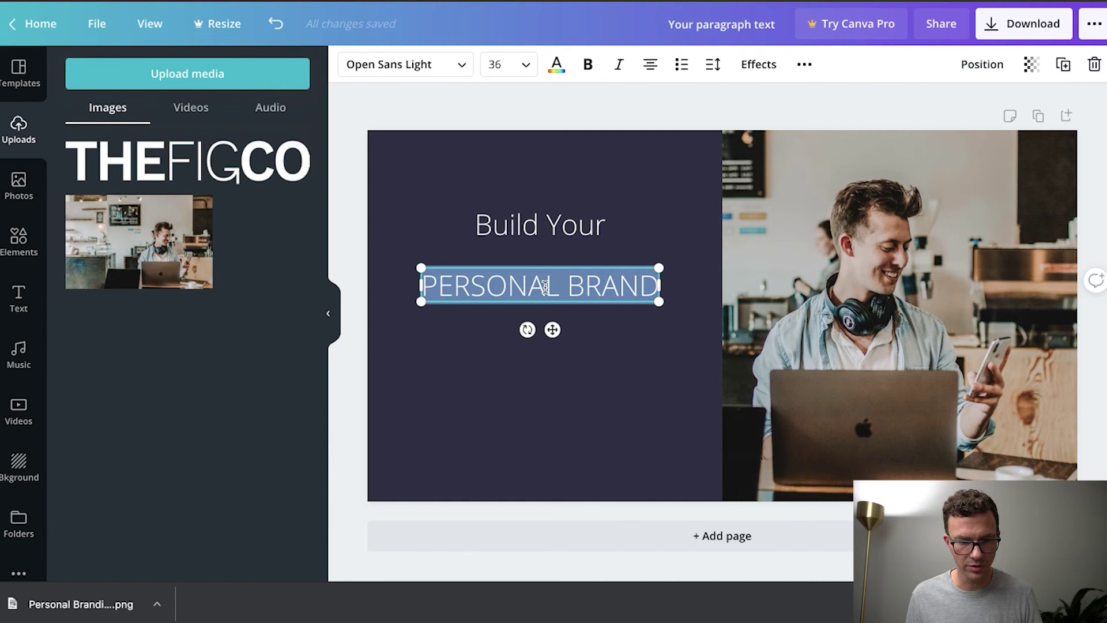
{"action": "left_click", "coordinate": [498, 60]}
{"action": "left_click", "coordinate": [498, 59]}
{"action": "type", "text": "48"}
{"action": "key", "text": "Return"}
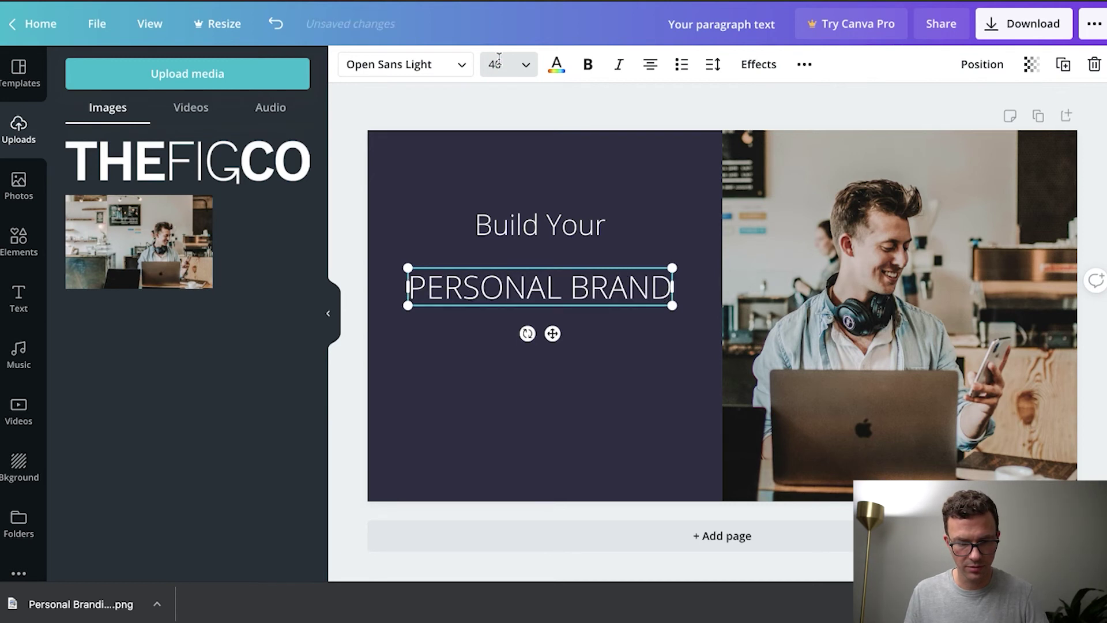
{"action": "left_click", "coordinate": [498, 60]}
{"action": "type", "text": "43"}
{"action": "key", "text": "BackSpace"}
{"action": "type", "text": "5"}
{"action": "key", "text": "Return"}
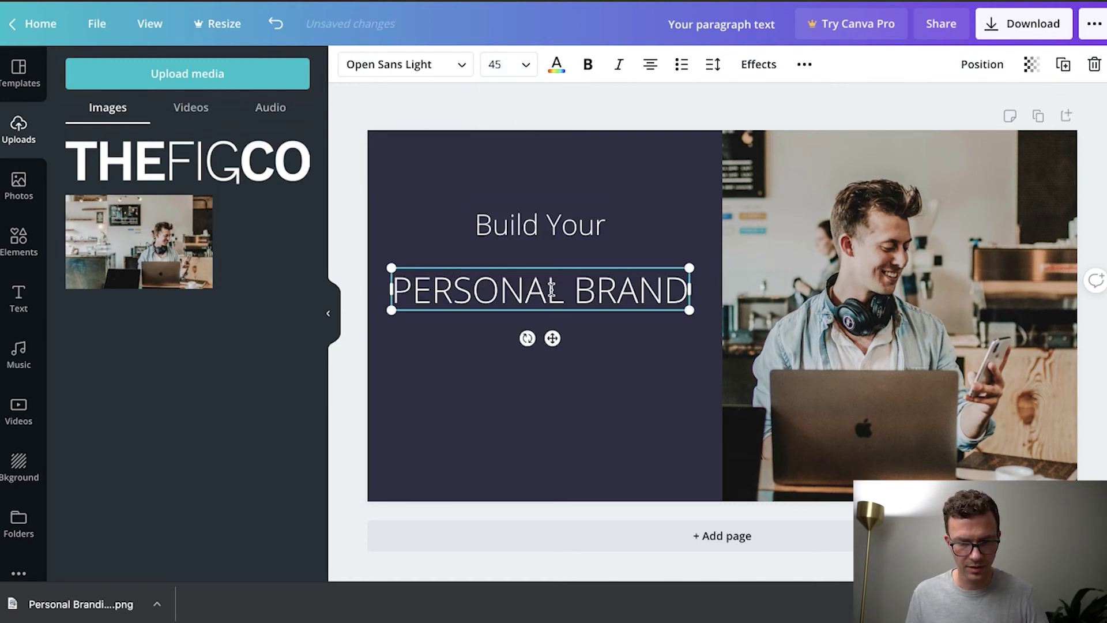
Set the font size of "Build Your" to 45 to match the line below it
{"action": "left_click", "coordinate": [551, 222]}
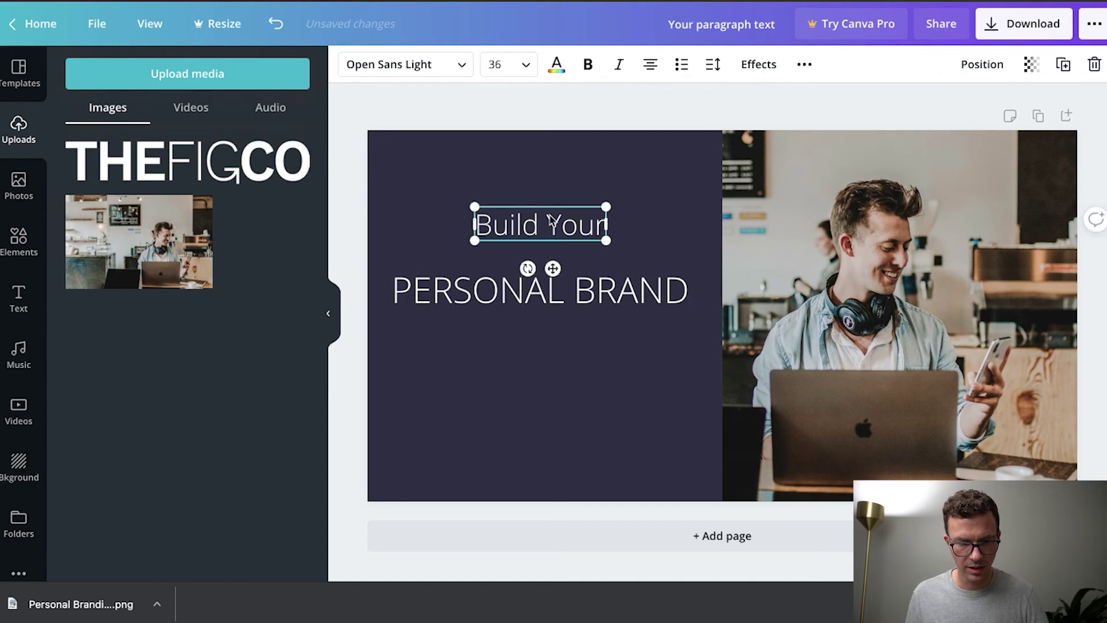
{"action": "left_click", "coordinate": [497, 64]}
{"action": "type", "text": "4"}
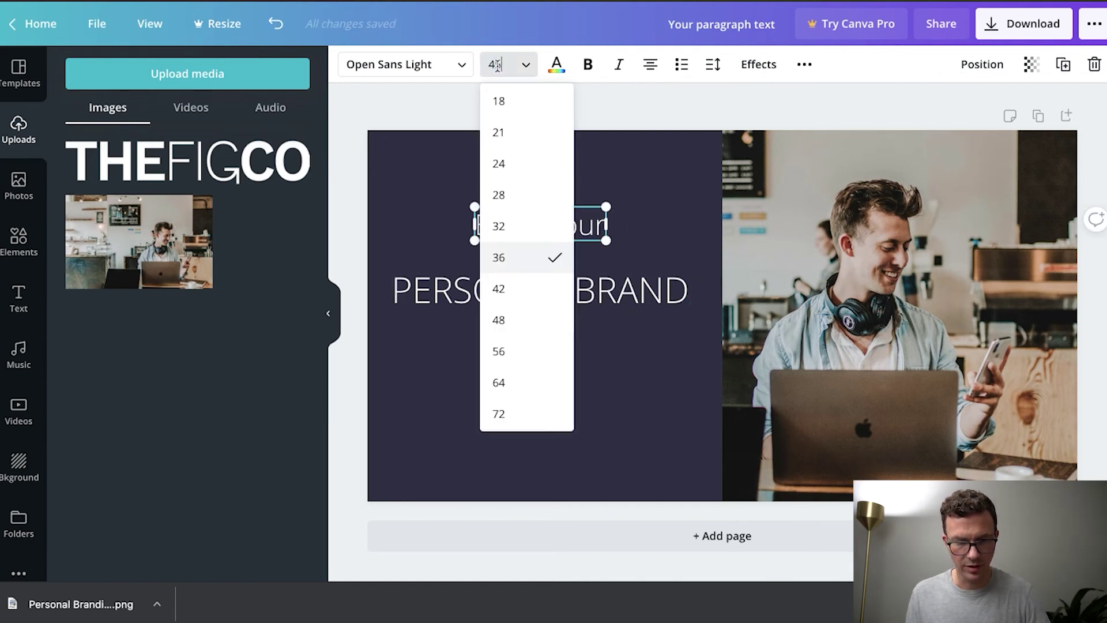
{"action": "type", "text": "5"}
{"action": "key", "text": "Return"}
{"action": "left_click", "coordinate": [421, 316]}
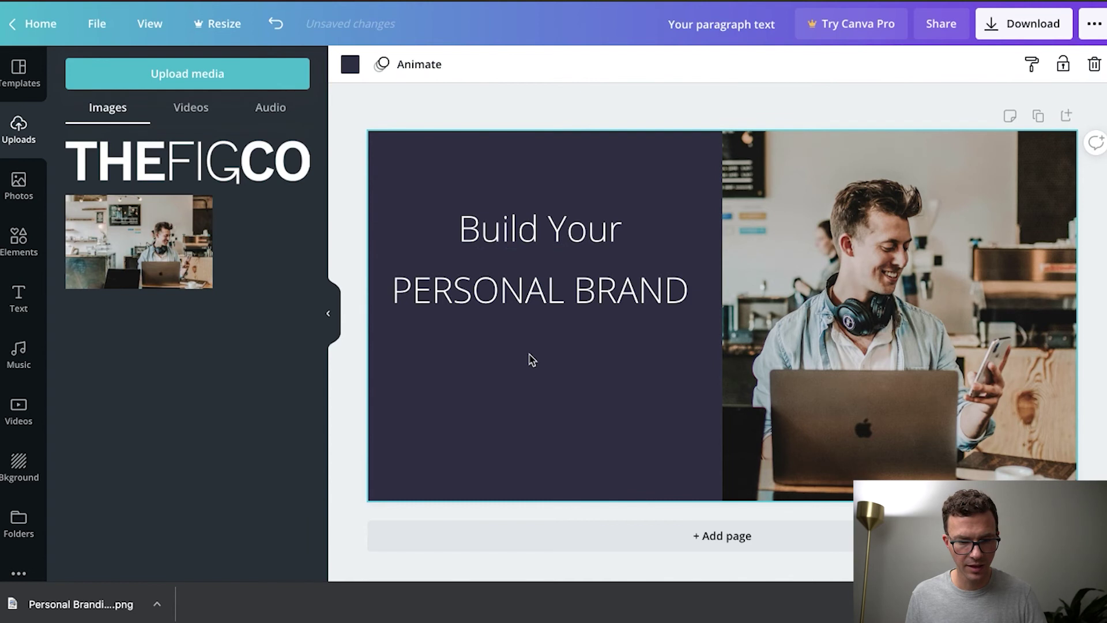
Add a new text box reading "START NOW" and set its font size to 38
{"action": "key", "text": "t"}
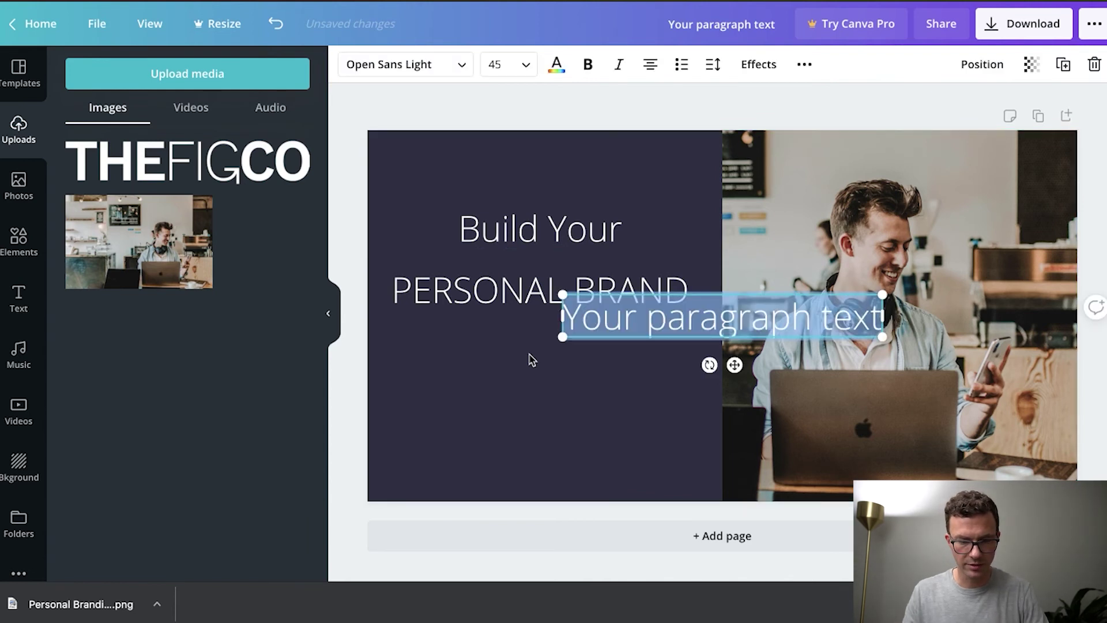
{"action": "type", "text": "START NOW"}
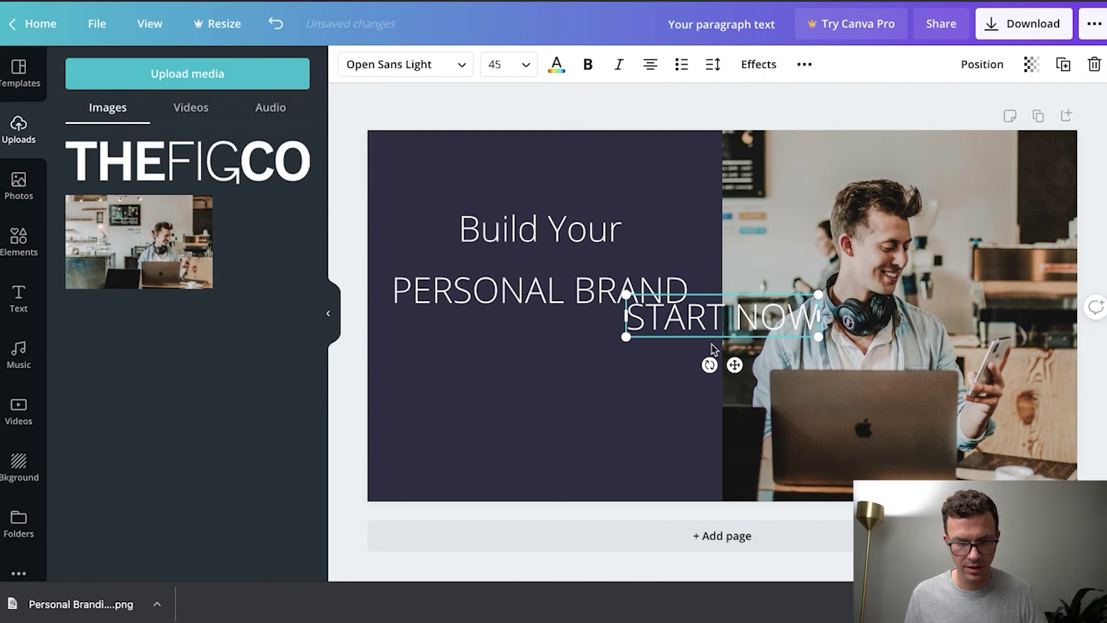
{"action": "triple_click", "coordinate": [721, 320]}
{"action": "left_click", "coordinate": [503, 60]}
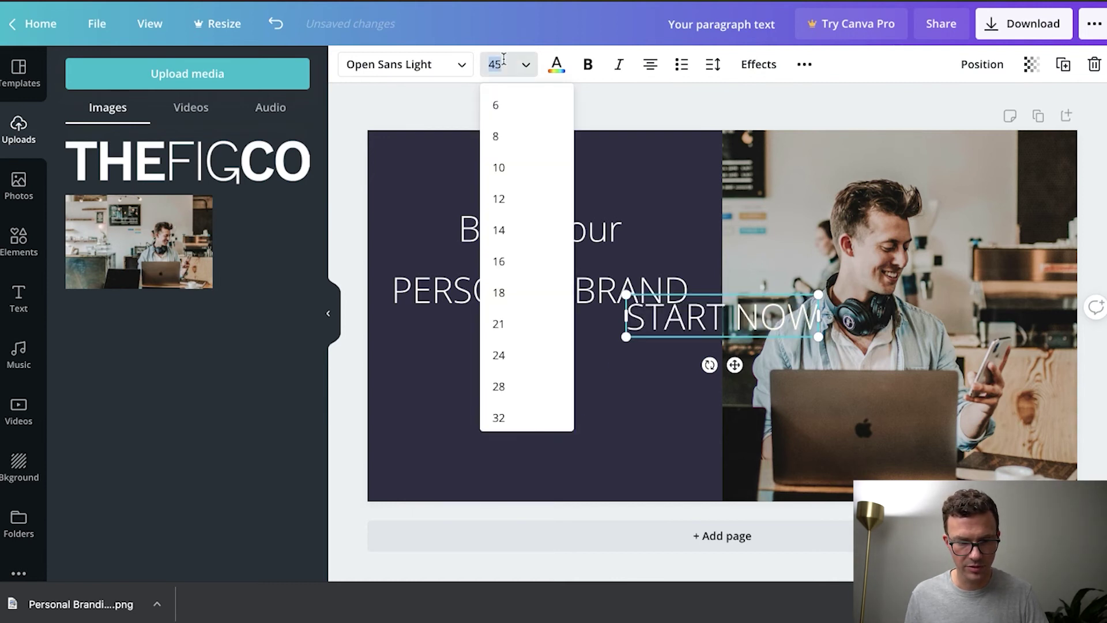
{"action": "type", "text": "38"}
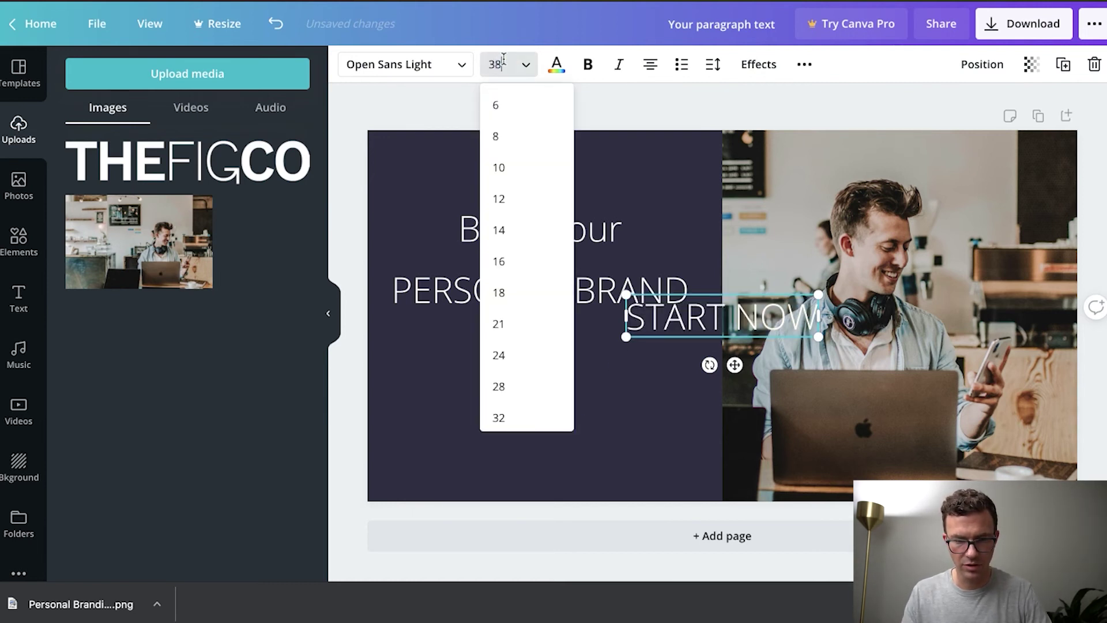
{"action": "key", "text": "Return"}
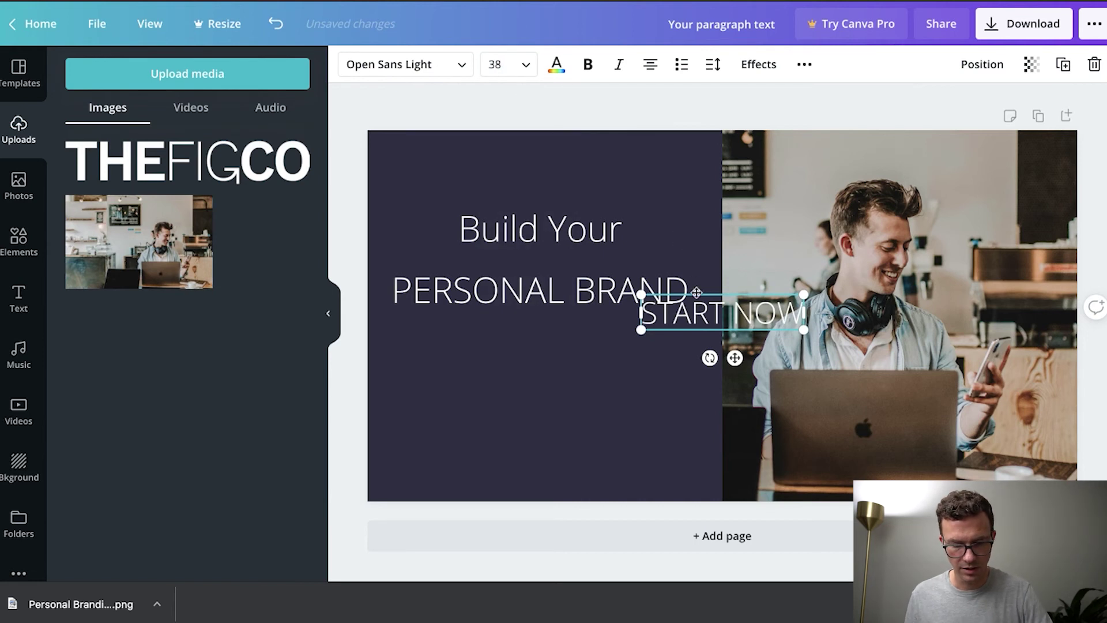
Make "START NOW" bold and center it below the headline in the lower part of the navy half
{"action": "left_click", "coordinate": [588, 63]}
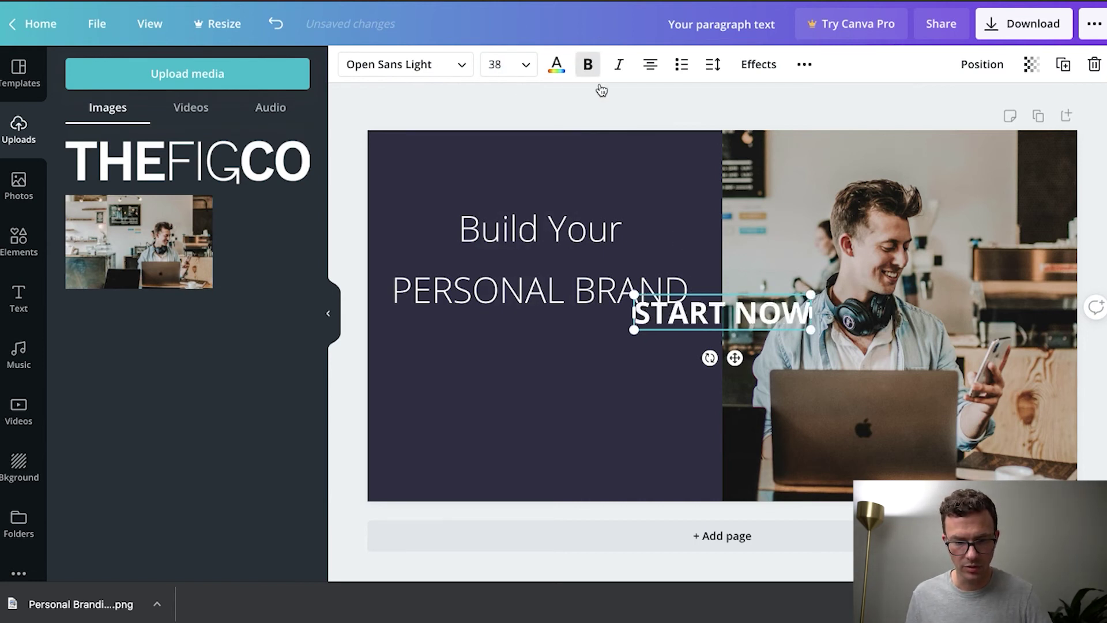
{"action": "left_click", "coordinate": [663, 340]}
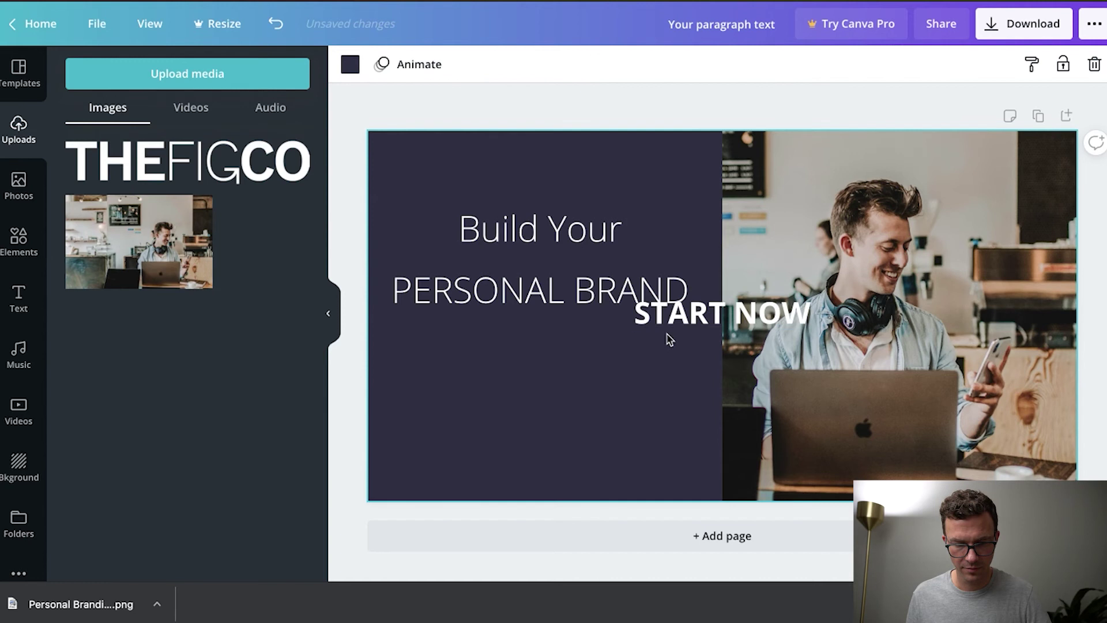
{"action": "left_click_drag", "start_coordinate": [669, 316], "coordinate": [488, 416]}
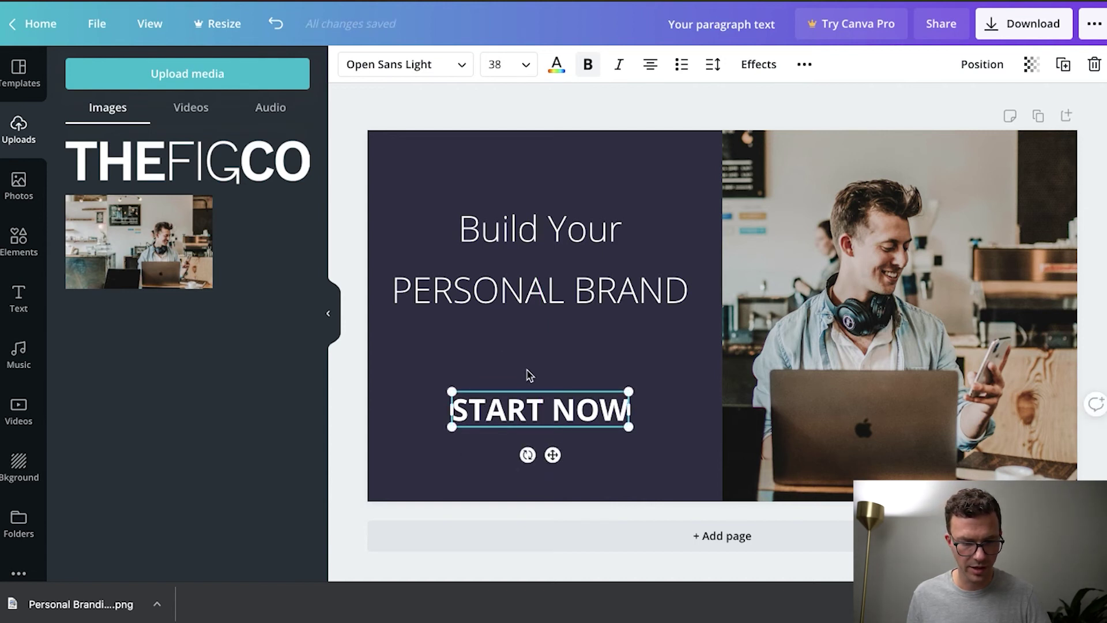
{"action": "left_click", "coordinate": [479, 346]}
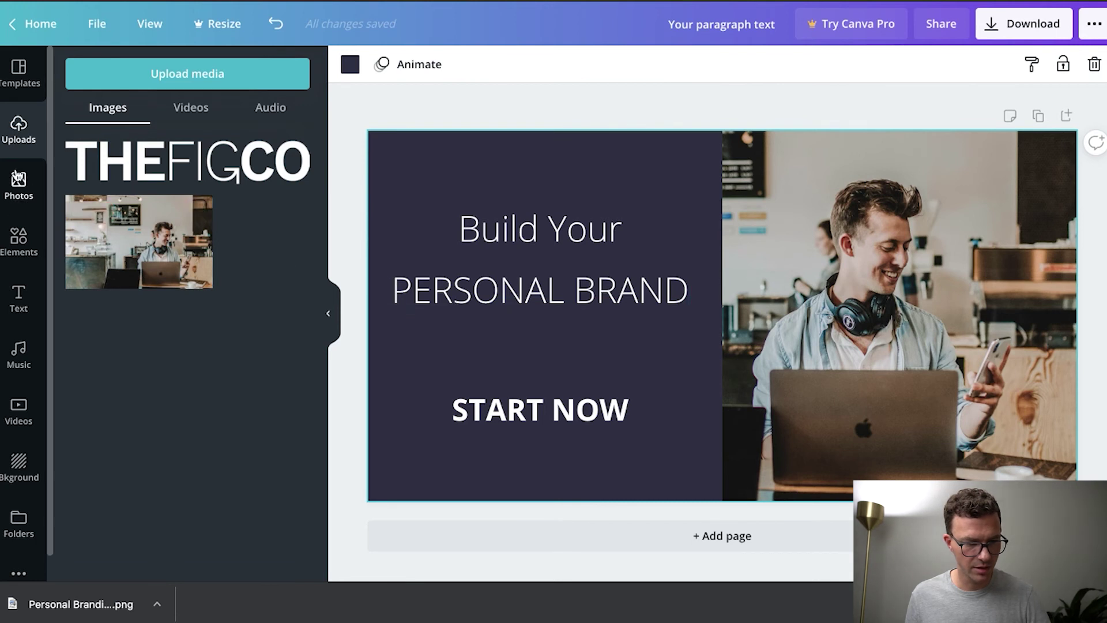
Add the recently used square outline, color it white and shrink it to about 138 by 138
{"action": "left_click", "coordinate": [21, 248]}
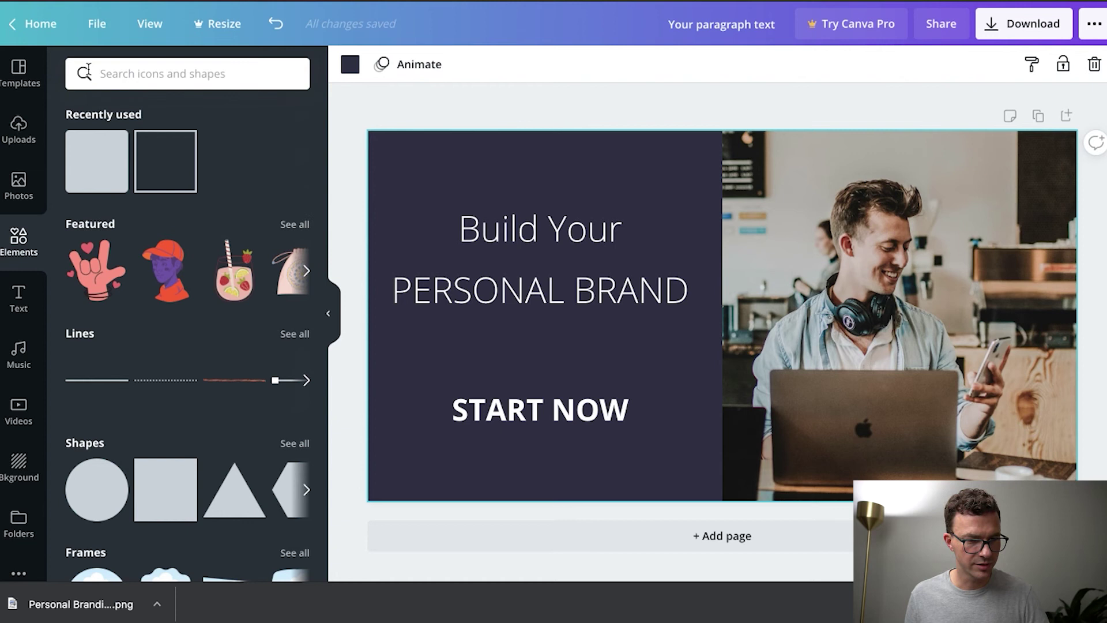
{"action": "left_click", "coordinate": [170, 166]}
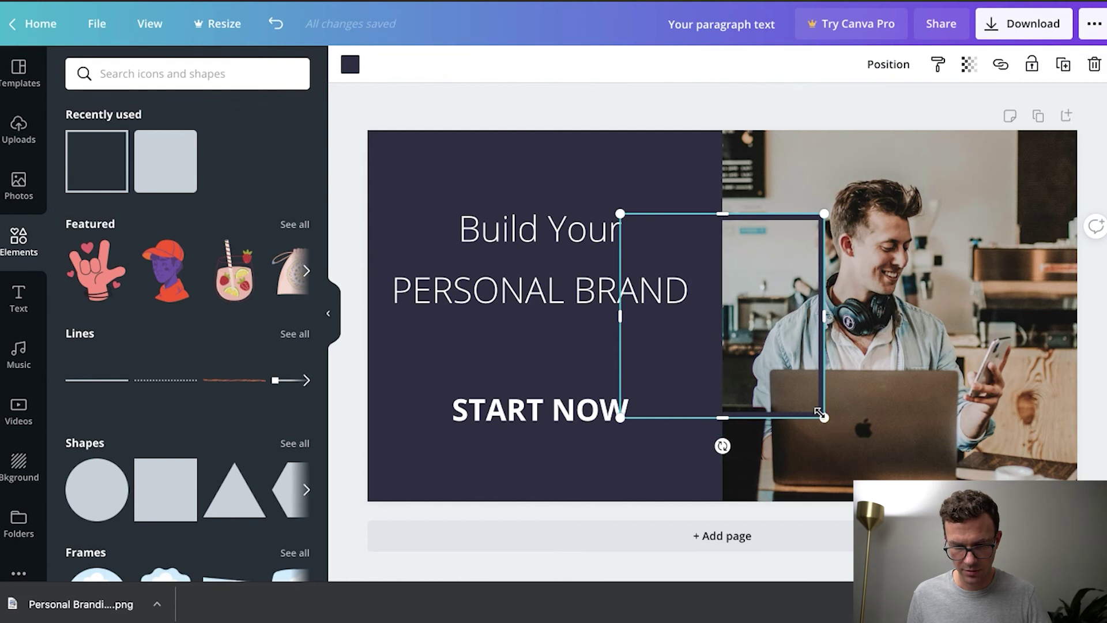
{"action": "left_click", "coordinate": [340, 67]}
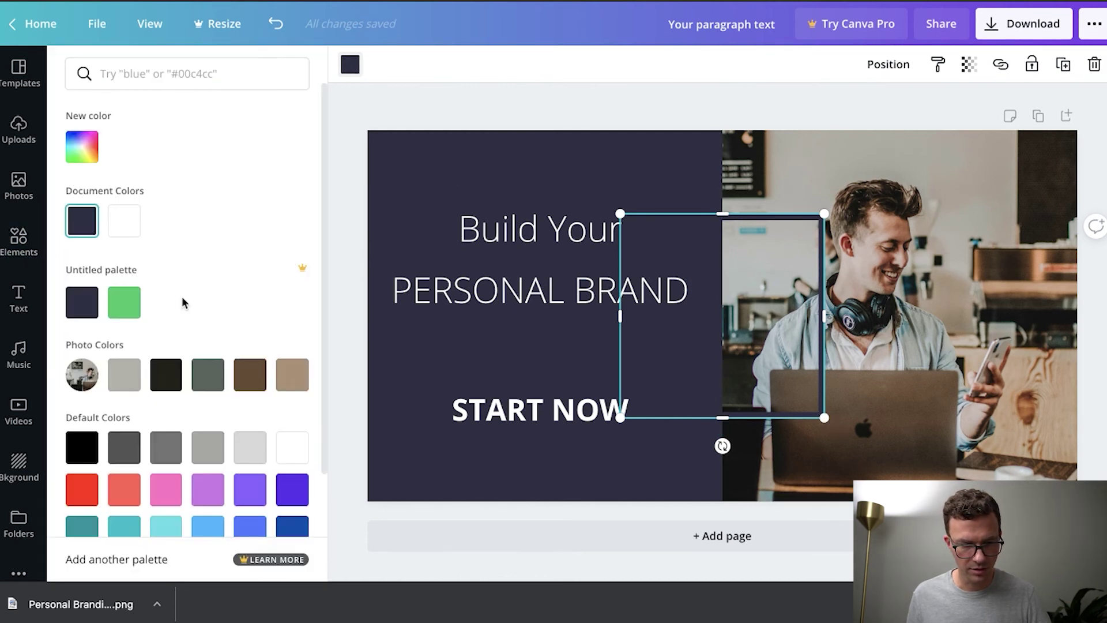
{"action": "left_click", "coordinate": [122, 220]}
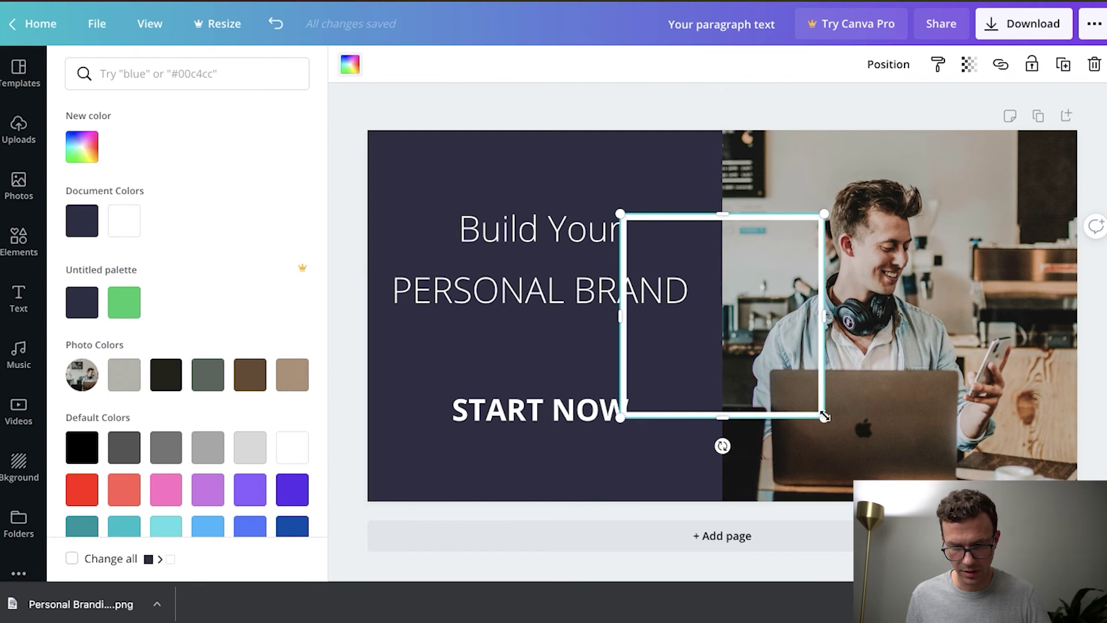
{"action": "left_click_drag", "start_coordinate": [824, 415], "coordinate": [697, 297]}
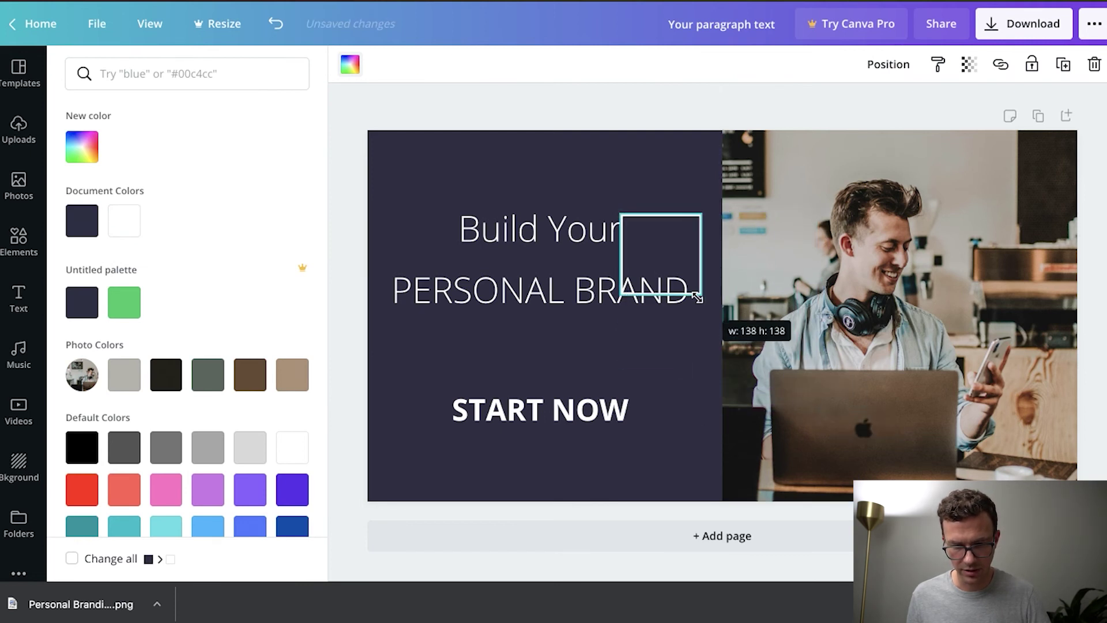
{"action": "left_click_drag", "start_coordinate": [698, 297], "coordinate": [698, 296]}
{"action": "left_click", "coordinate": [677, 357]}
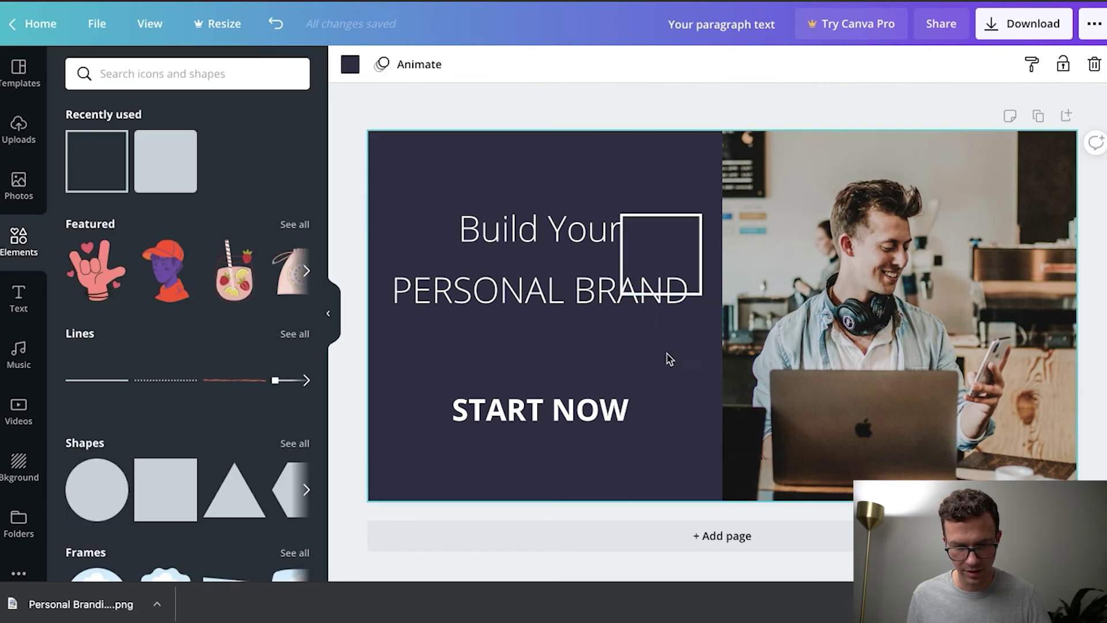
Flatten the white outline to the height of "PERSONAL BRAND" and align its left edge with the start of that line
{"action": "left_click", "coordinate": [660, 217]}
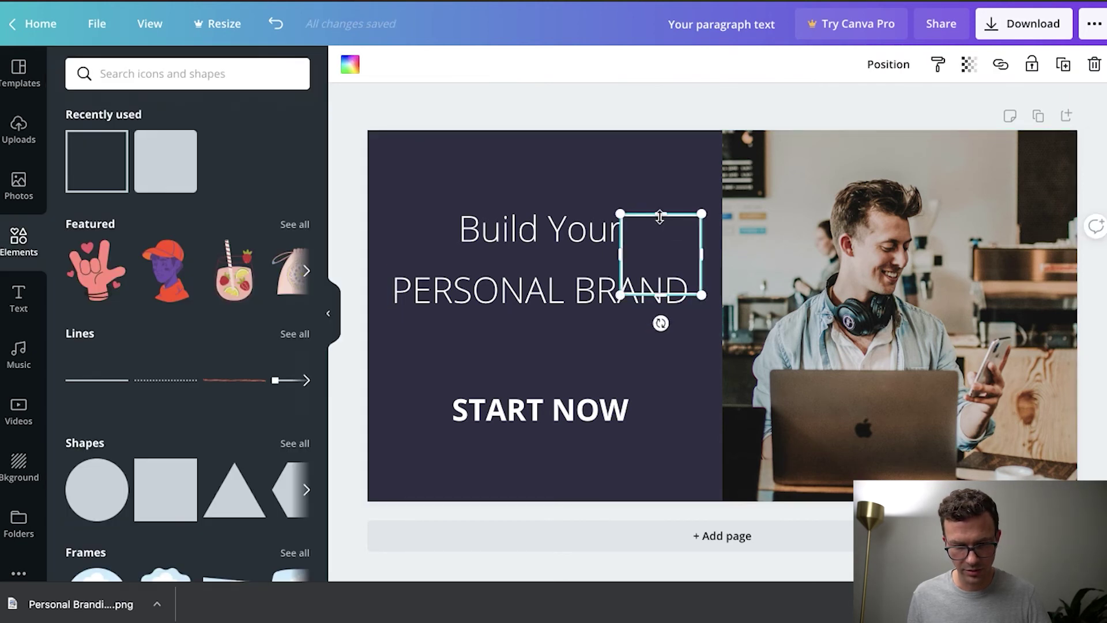
{"action": "left_click_drag", "start_coordinate": [659, 217], "coordinate": [451, 277]}
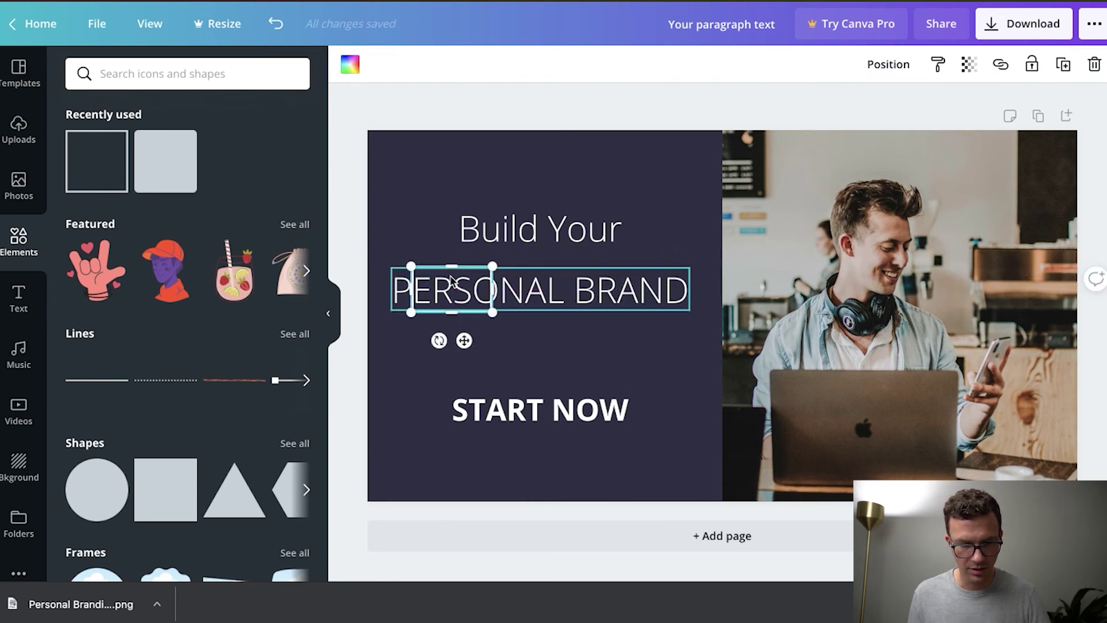
{"action": "key", "text": "Left"}
{"action": "key", "text": "Left"}
{"action": "key", "text": "Left"}
{"action": "key", "text": "Left"}
{"action": "key", "text": "Left"}
{"action": "key", "text": "Left"}
{"action": "key", "text": "Left"}
{"action": "key", "text": "Left"}
{"action": "key", "text": "Left"}
{"action": "key", "text": "Left"}
{"action": "key", "text": "Left"}
{"action": "key", "text": "Left"}
{"action": "key", "text": "Left"}
{"action": "key", "text": "Left"}
{"action": "key", "text": "Left"}
{"action": "key", "text": "Left"}
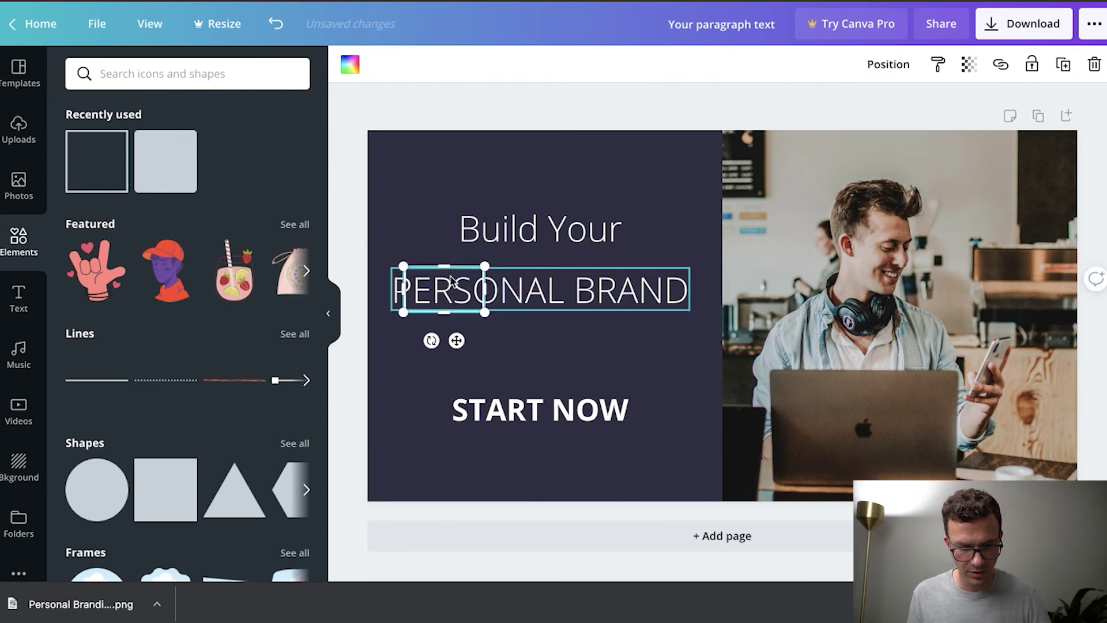
{"action": "key", "text": "Left"}
{"action": "key", "text": "Left"}
{"action": "key", "text": "Left"}
{"action": "key", "text": "Left"}
{"action": "key", "text": "Left"}
{"action": "key", "text": "Left"}
{"action": "key", "text": "Left"}
{"action": "key", "text": "Left"}
{"action": "key", "text": "Left"}
{"action": "key", "text": "Left"}
{"action": "key", "text": "Left"}
{"action": "key", "text": "Left"}
{"action": "key", "text": "Left"}
{"action": "key", "text": "Left"}
{"action": "key", "text": "Left"}
{"action": "key", "text": "Left"}
{"action": "key", "text": "Left"}
{"action": "key", "text": "Left"}
{"action": "key", "text": "Left"}
{"action": "key", "text": "Left"}
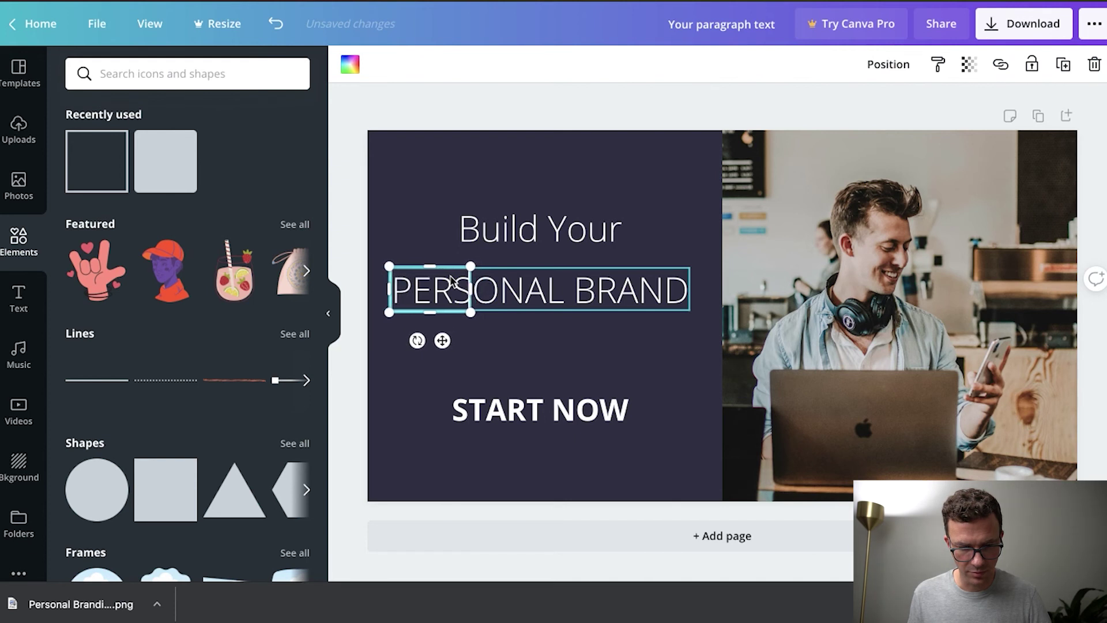
Nudge the white outline slightly left and widen it to frame the whole "PERSONAL BRAND" line
{"action": "key", "text": "Left"}
{"action": "key", "text": "Left"}
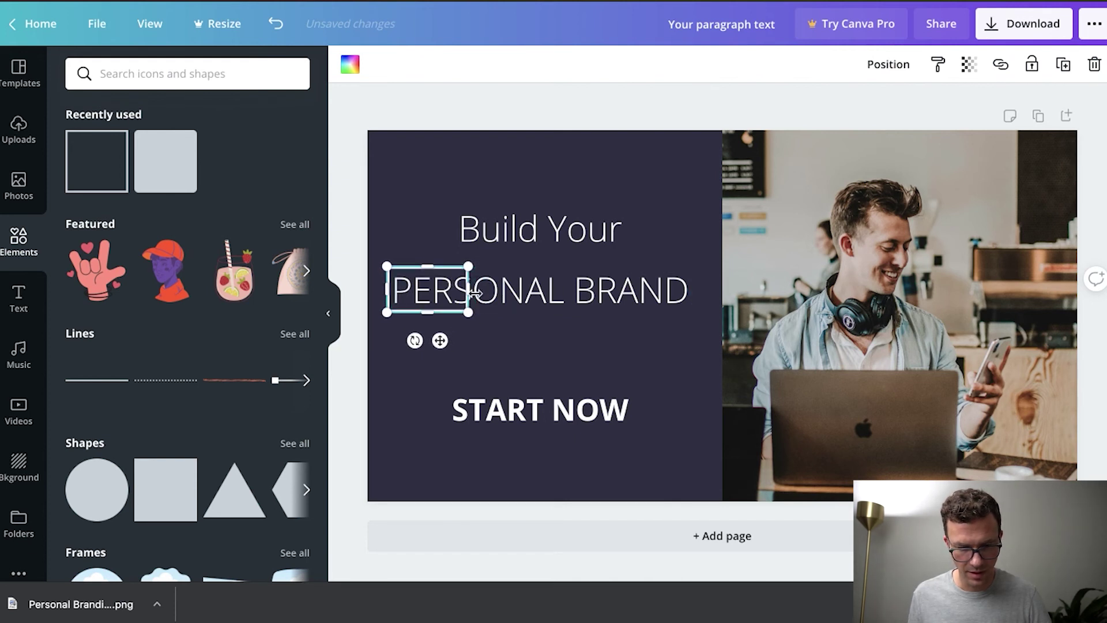
{"action": "left_click_drag", "start_coordinate": [469, 290], "coordinate": [701, 311]}
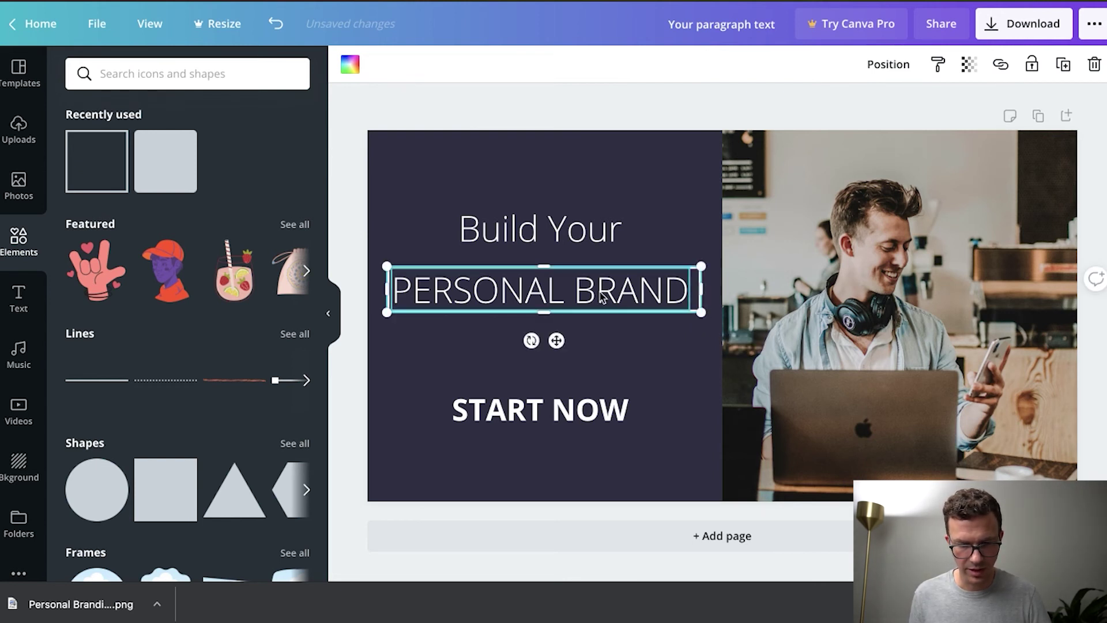
{"action": "left_click", "coordinate": [646, 348]}
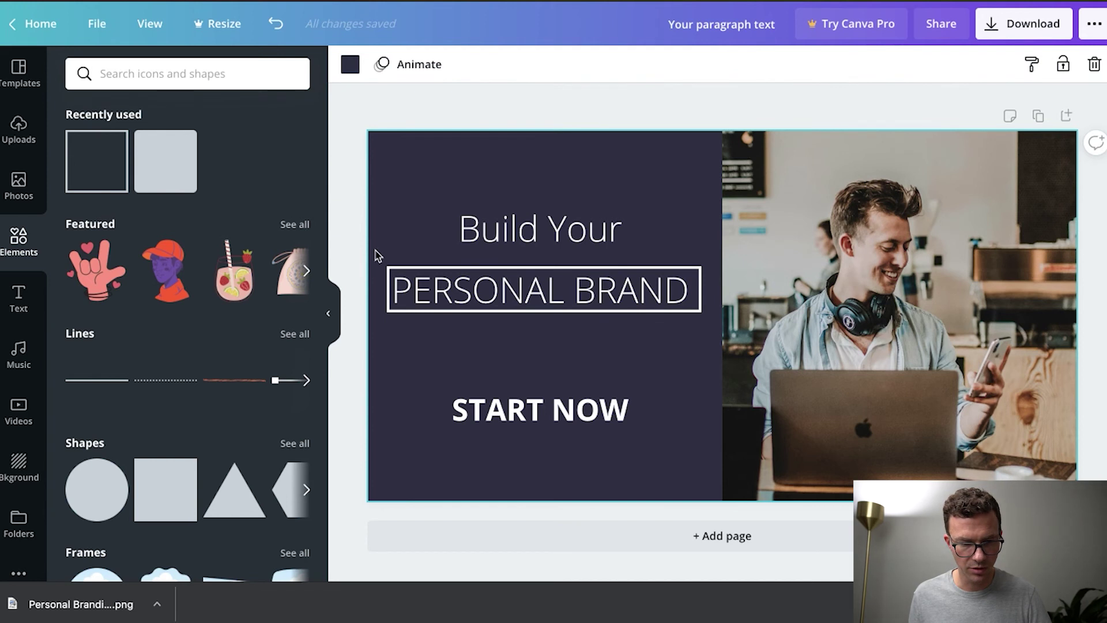
Center "PERSONAL BRAND" horizontally within its white outline and group the text with the outline
{"action": "left_click_drag", "start_coordinate": [377, 264], "coordinate": [494, 336]}
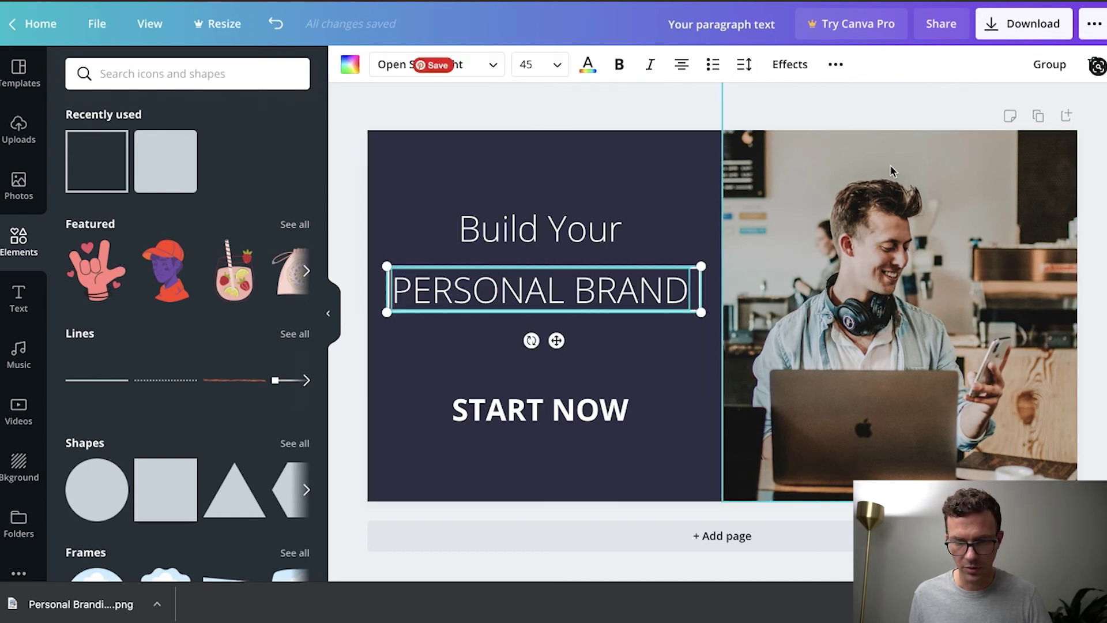
{"action": "left_click", "coordinate": [835, 65]}
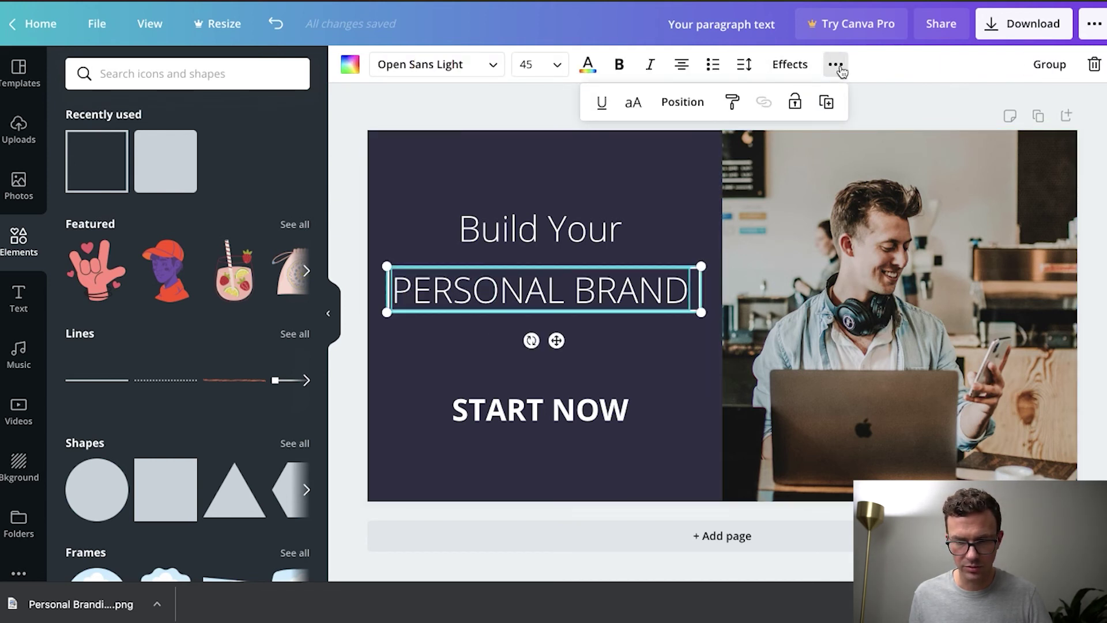
{"action": "left_click", "coordinate": [683, 105]}
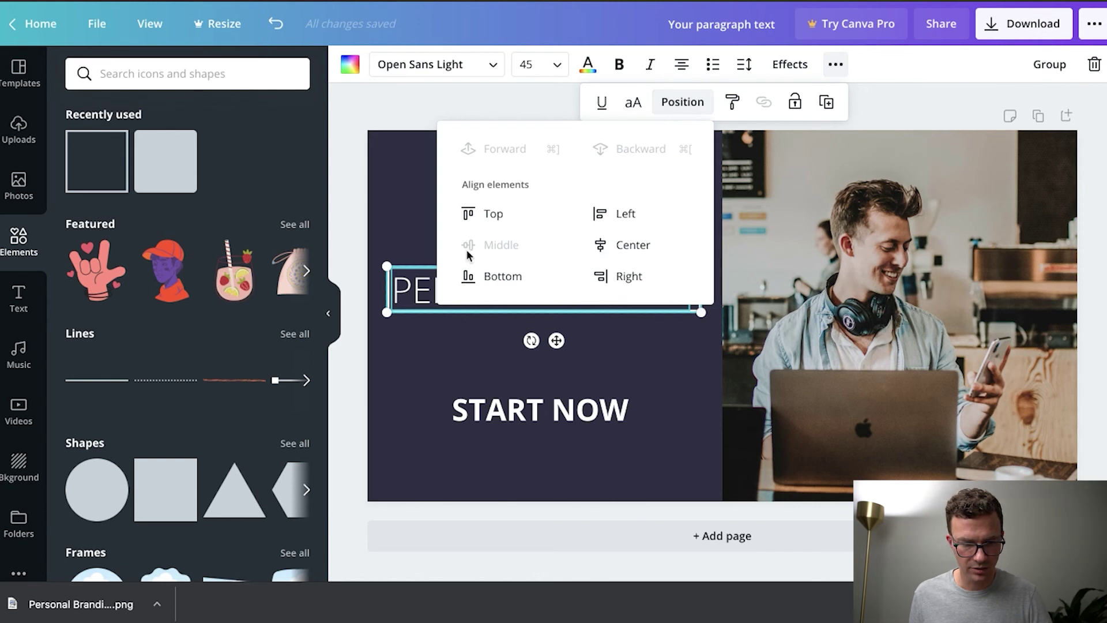
{"action": "left_click", "coordinate": [613, 248]}
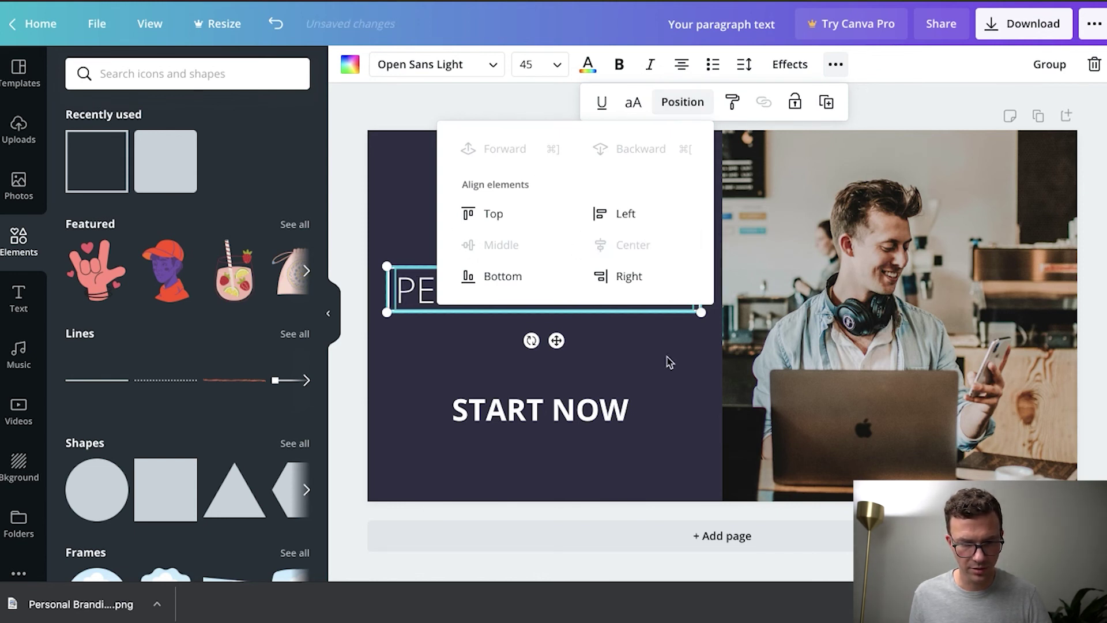
{"action": "left_click", "coordinate": [683, 373]}
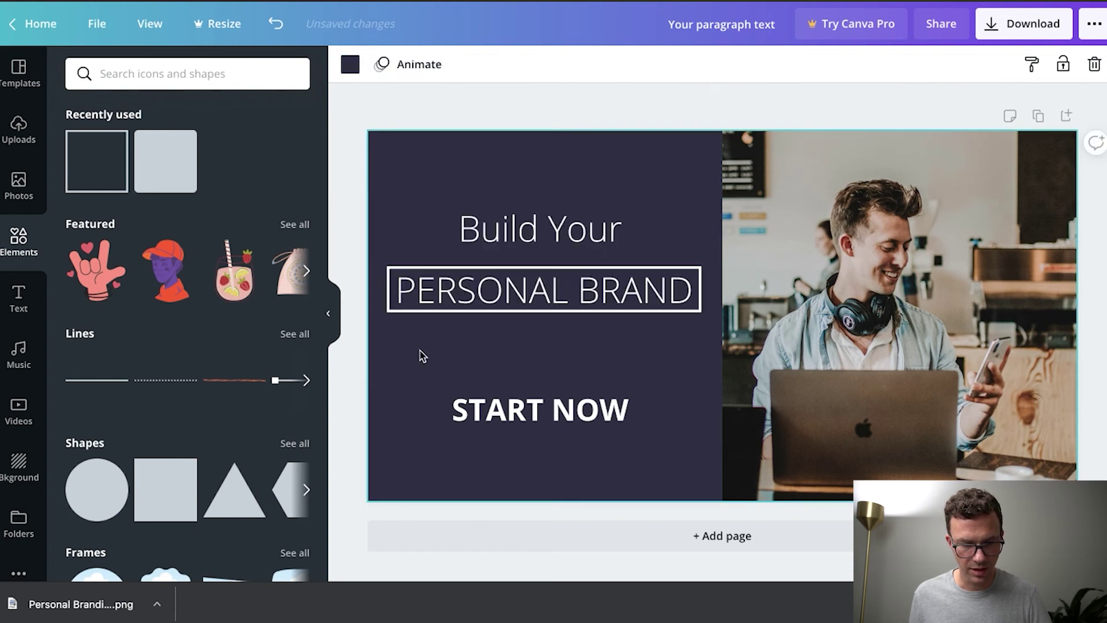
{"action": "left_click_drag", "start_coordinate": [379, 264], "coordinate": [512, 314]}
{"action": "left_click", "coordinate": [1049, 64]}
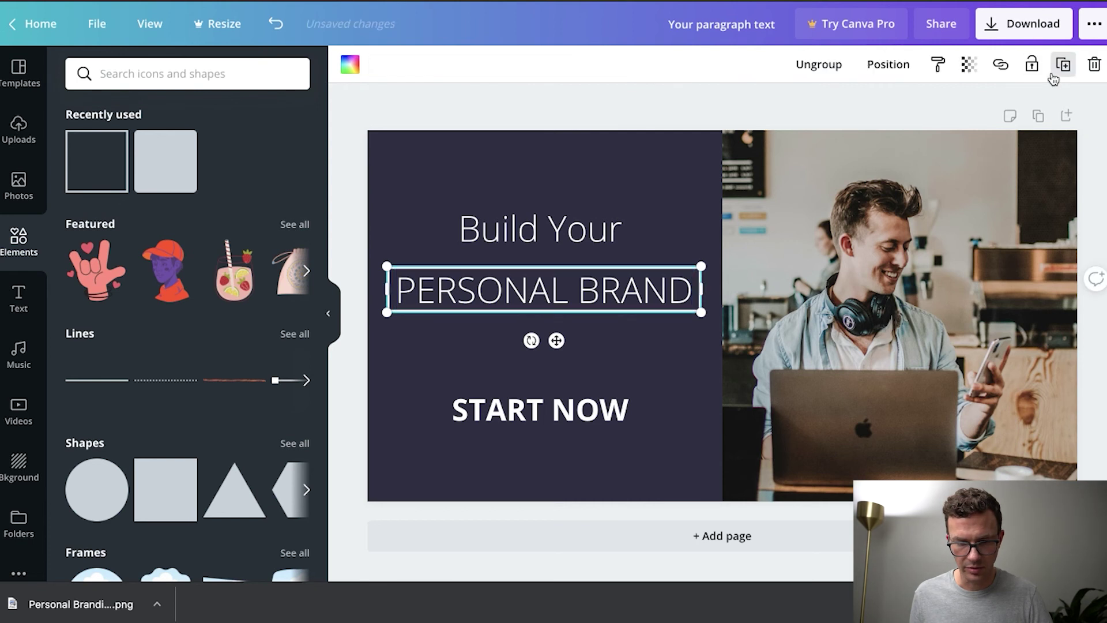
{"action": "left_click", "coordinate": [633, 383]}
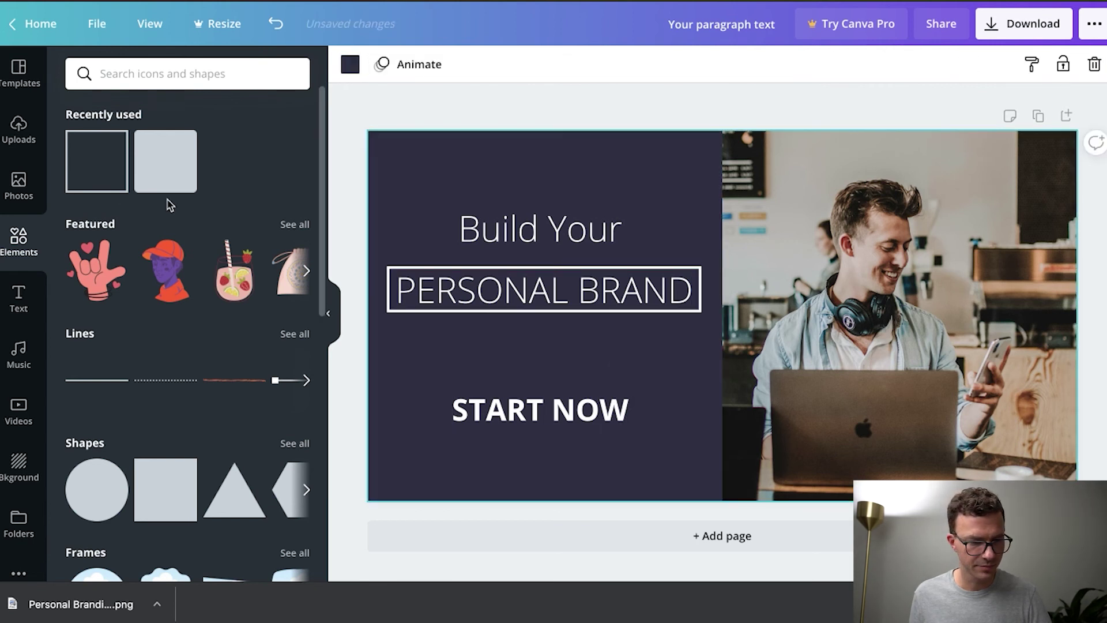
Add the recently used filled rounded square, color it palette green, shrink it and place it behind the start of "START NOW"
{"action": "left_click", "coordinate": [164, 170]}
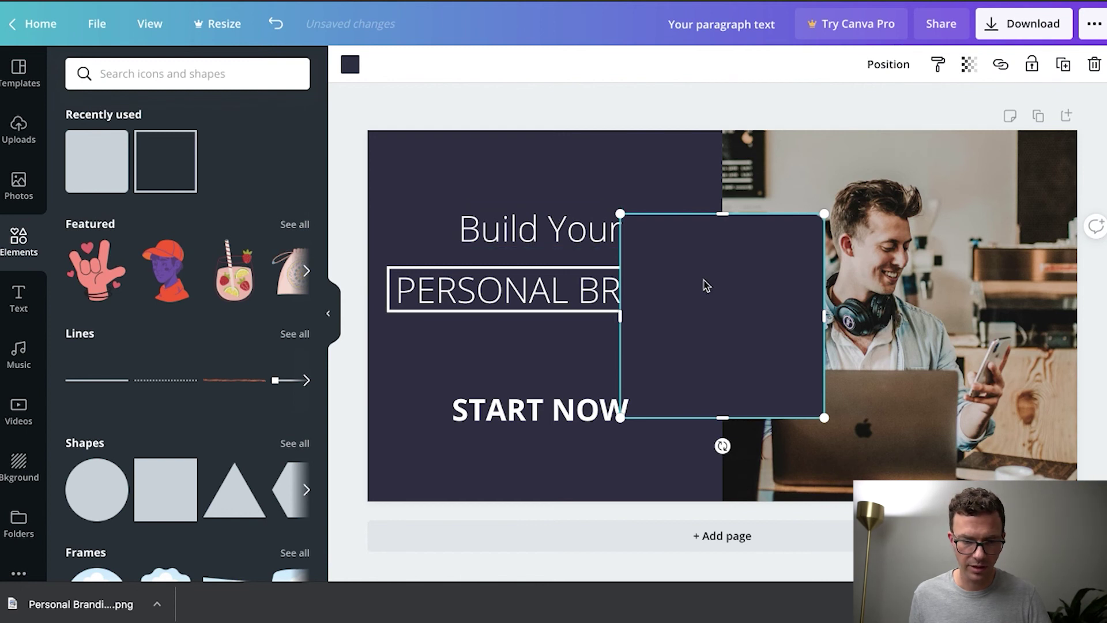
{"action": "left_click", "coordinate": [350, 64]}
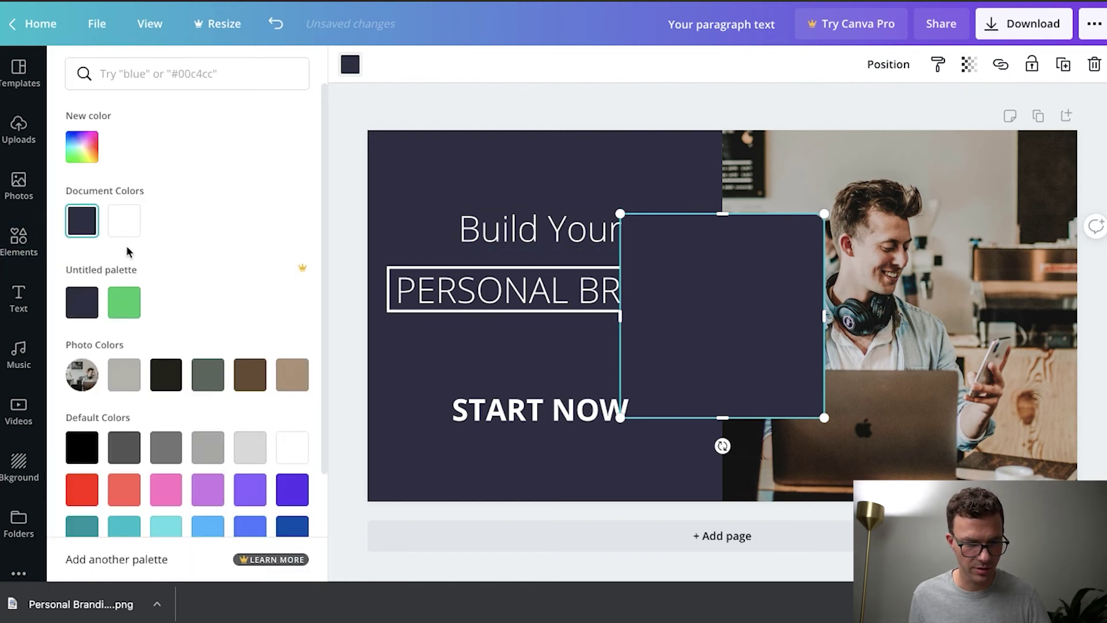
{"action": "left_click", "coordinate": [119, 306]}
{"action": "left_click_drag", "start_coordinate": [619, 214], "coordinate": [761, 359]}
{"action": "left_click_drag", "start_coordinate": [801, 393], "coordinate": [474, 391]}
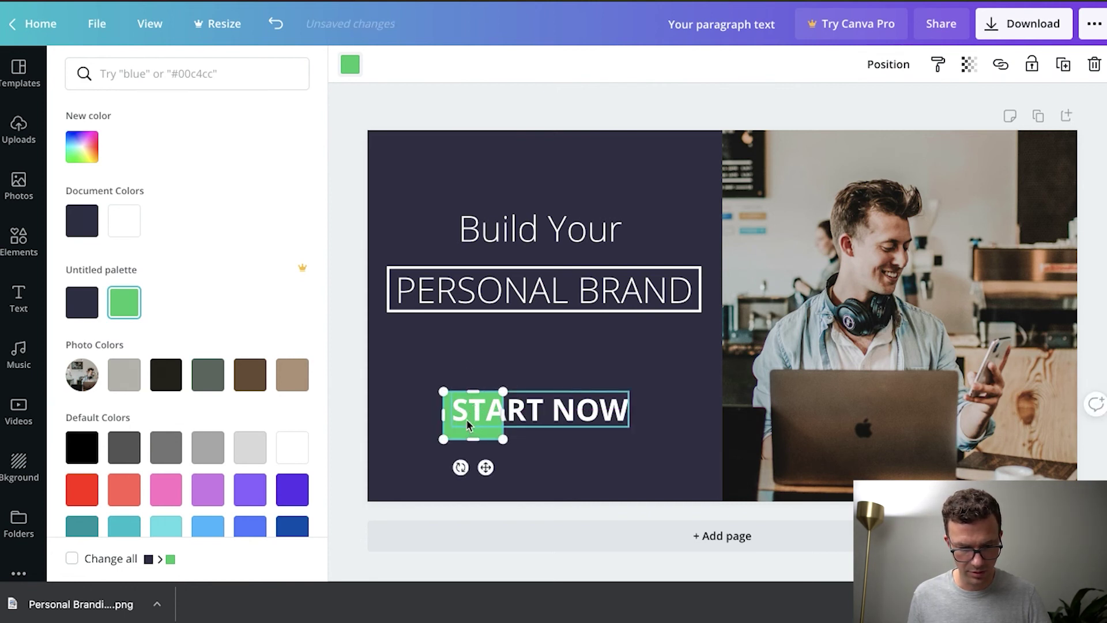
Move the green square up to center it vertically on "START NOW" and widen it to 330 to cover the text
{"action": "left_click", "coordinate": [466, 416]}
{"action": "left_click", "coordinate": [445, 459]}
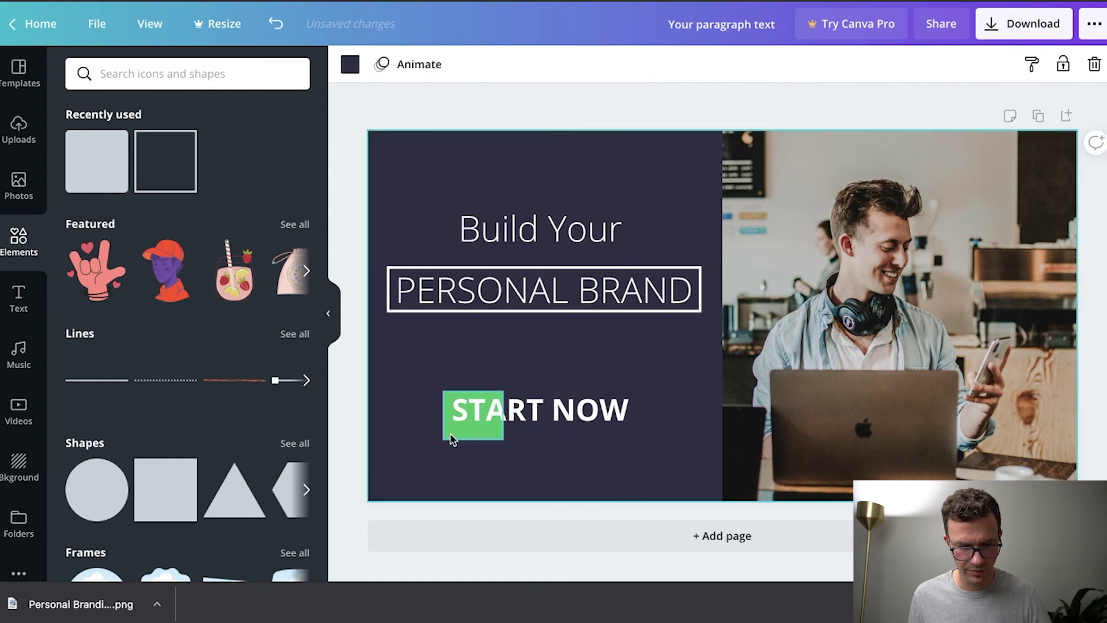
{"action": "left_click", "coordinate": [448, 432]}
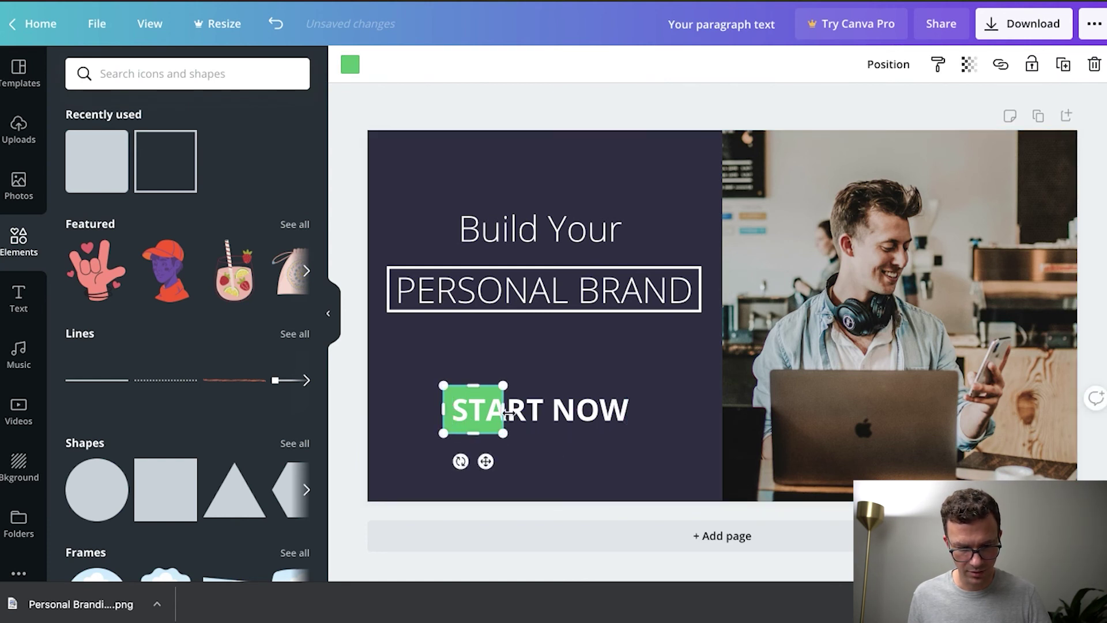
{"action": "left_click_drag", "start_coordinate": [503, 410], "coordinate": [638, 410]}
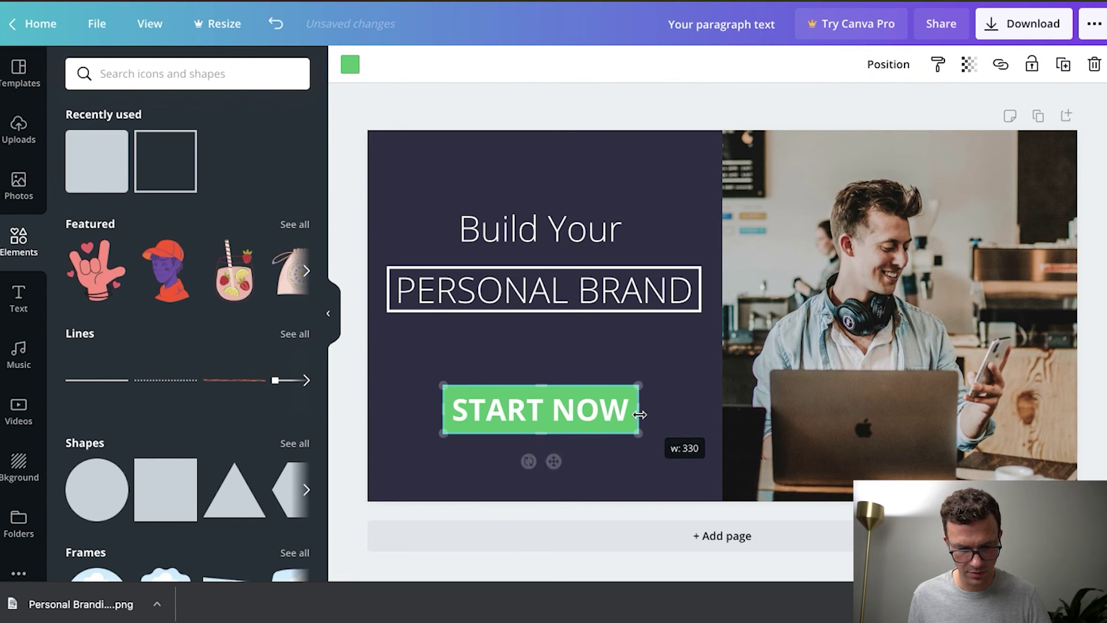
Center "START NOW" horizontally on the green rectangle and group them as one button
{"action": "left_click", "coordinate": [413, 400]}
{"action": "left_click_drag", "start_coordinate": [420, 382], "coordinate": [682, 444]}
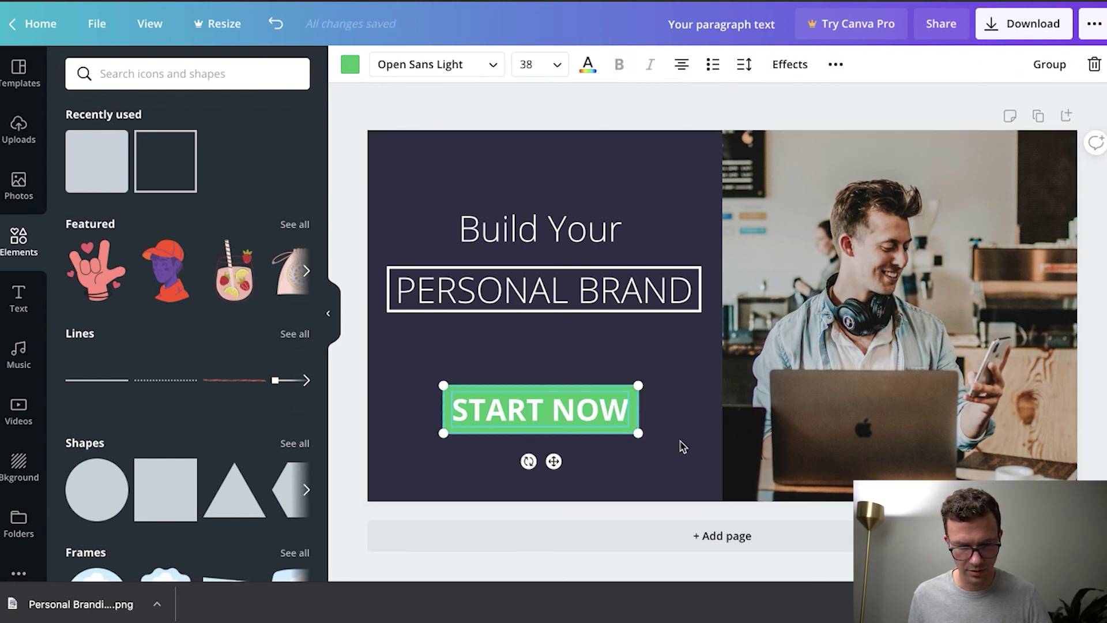
{"action": "left_click", "coordinate": [840, 72]}
{"action": "left_click", "coordinate": [681, 103]}
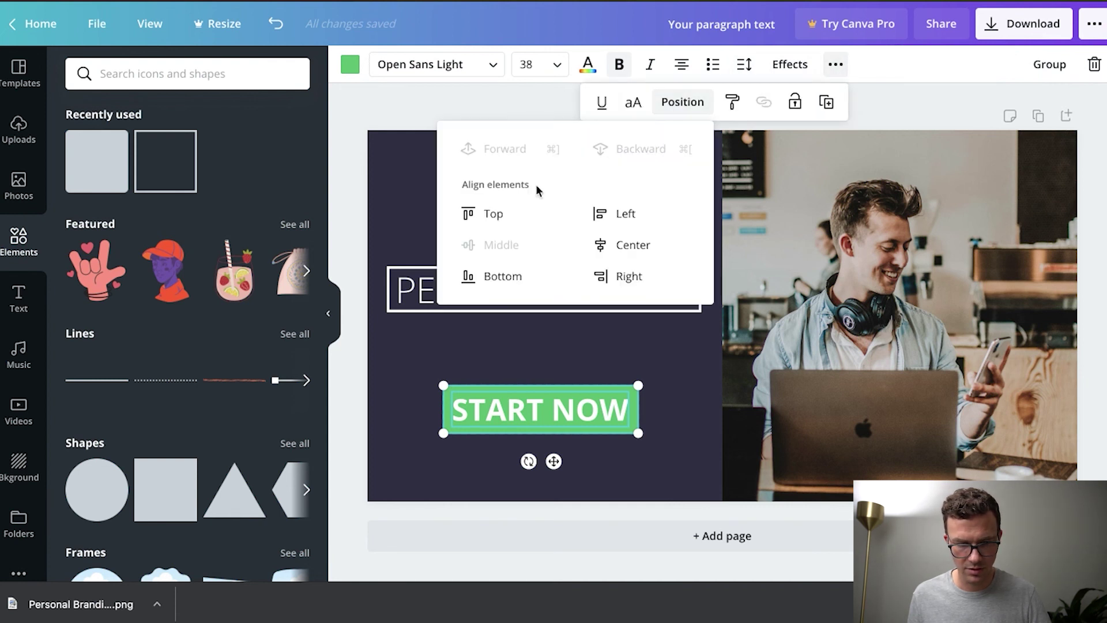
{"action": "left_click", "coordinate": [638, 246]}
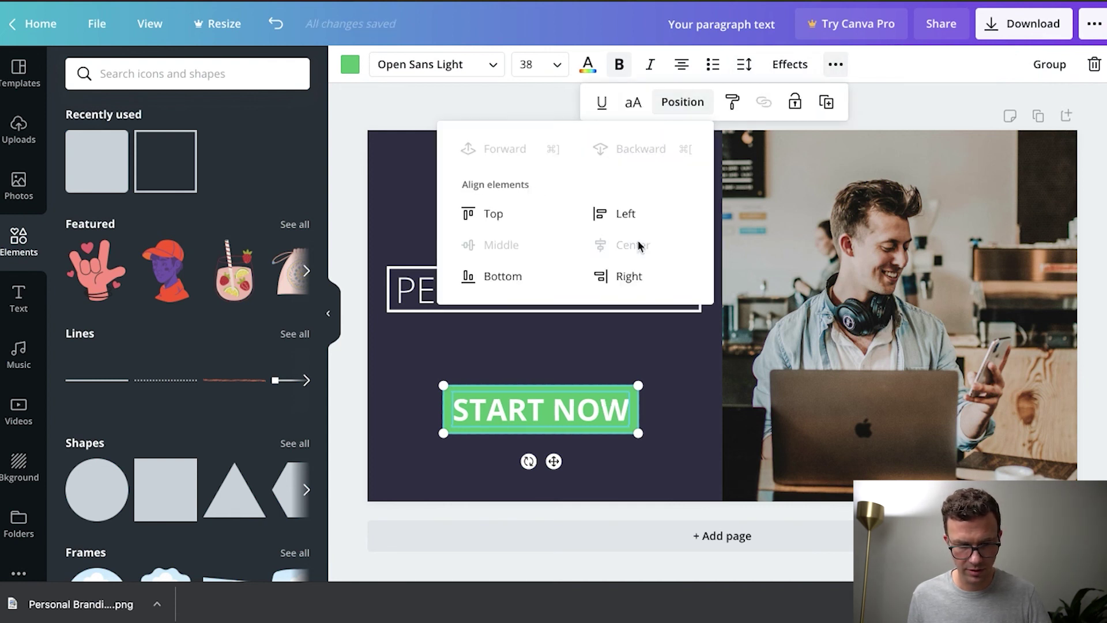
{"action": "left_click", "coordinate": [666, 405]}
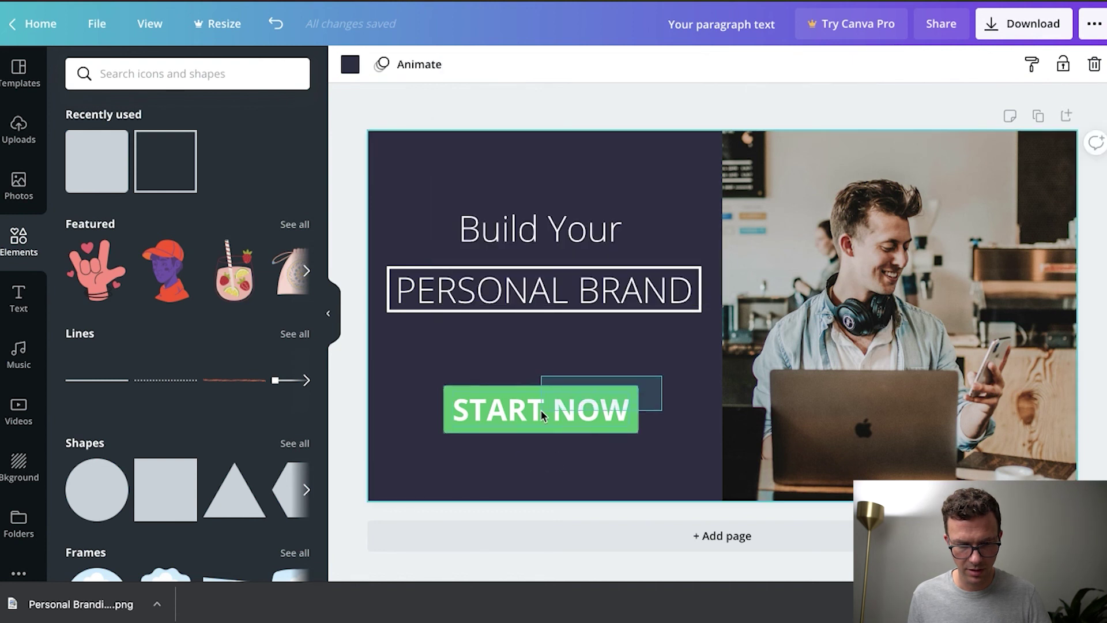
{"action": "left_click", "coordinate": [1046, 64]}
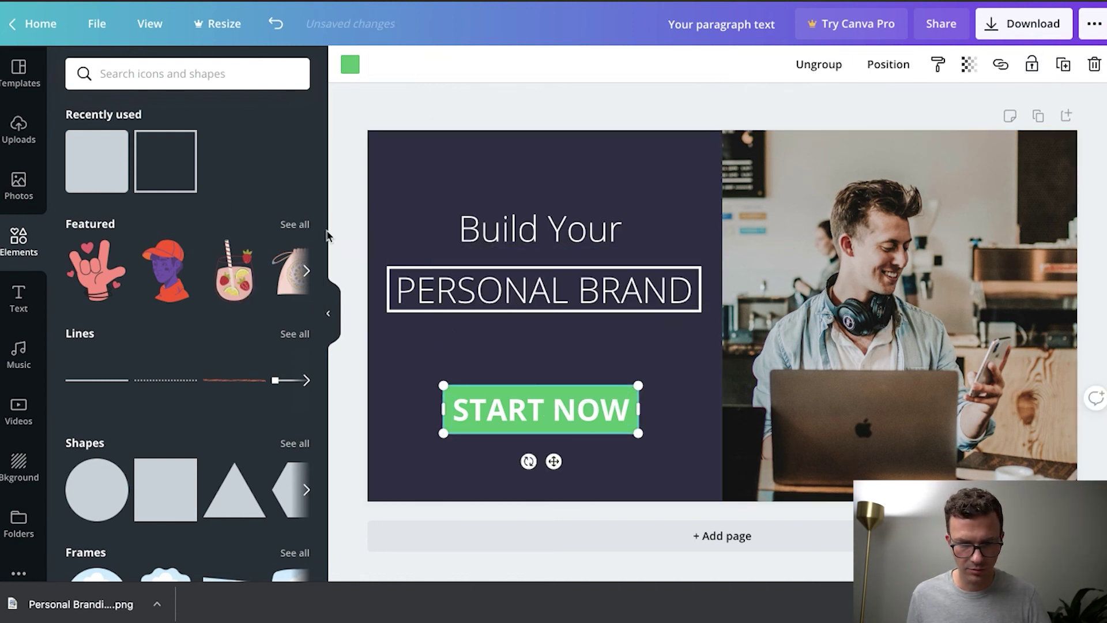
Add the uploaded THEFIGCO logo, shrink it and center it directly above "Build Your"
{"action": "left_click", "coordinate": [18, 128]}
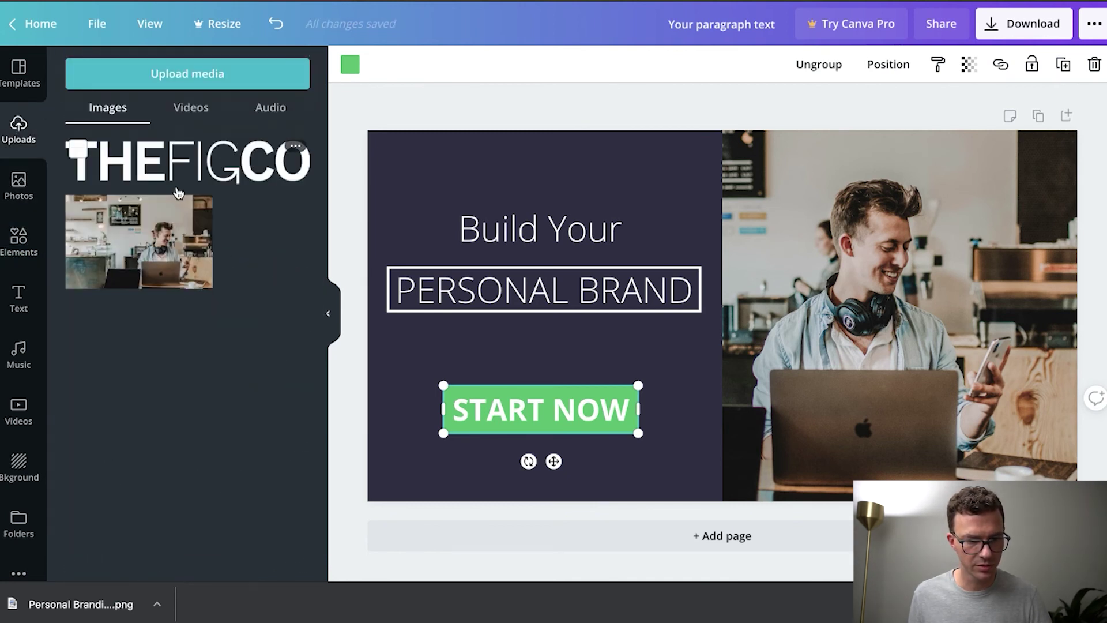
{"action": "left_click", "coordinate": [203, 171]}
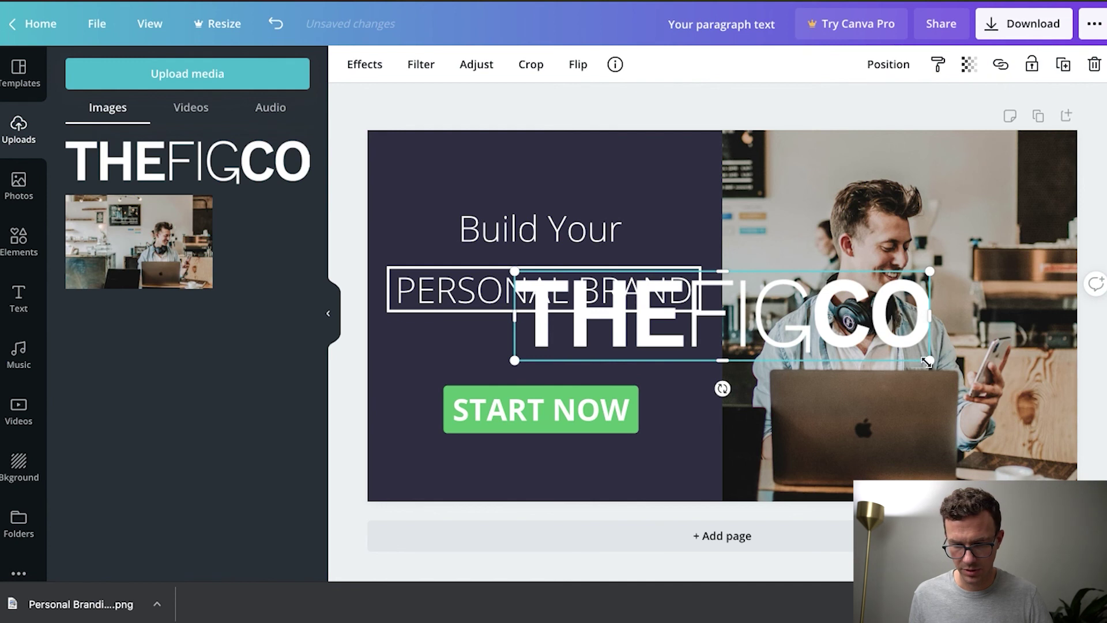
{"action": "left_click_drag", "start_coordinate": [924, 360], "coordinate": [643, 254]}
{"action": "left_click_drag", "start_coordinate": [642, 254], "coordinate": [575, 196]}
Move the framed "PERSONAL BRAND" group slightly down, away from "Build Your"
{"action": "left_click", "coordinate": [515, 283]}
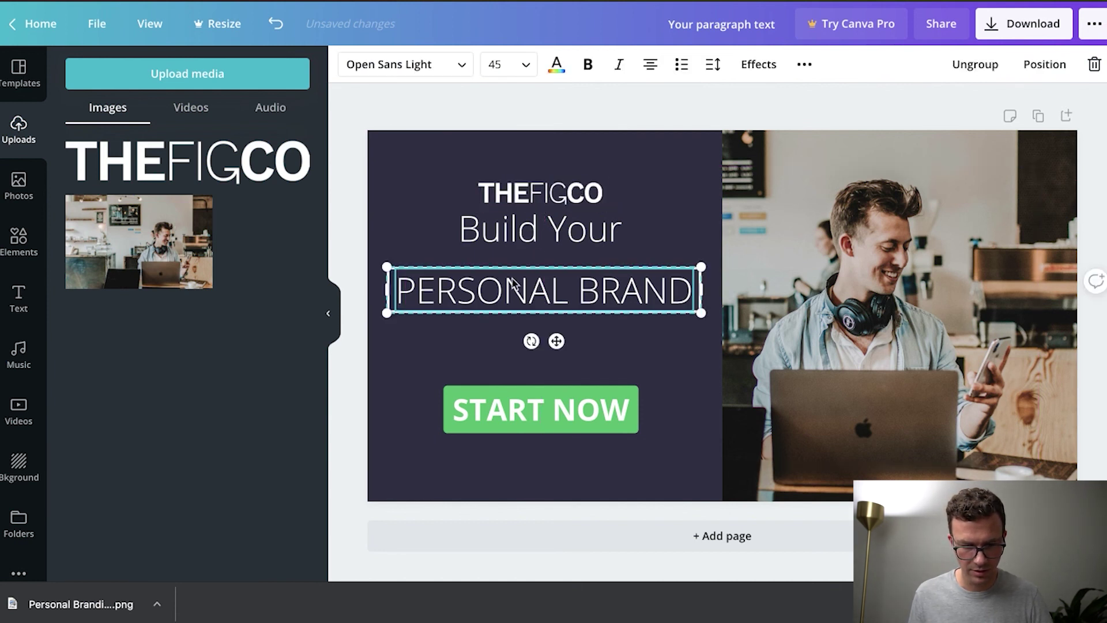
{"action": "left_click_drag", "start_coordinate": [515, 282], "coordinate": [515, 289]}
{"action": "left_click", "coordinate": [521, 222]}
{"action": "left_click", "coordinate": [419, 205]}
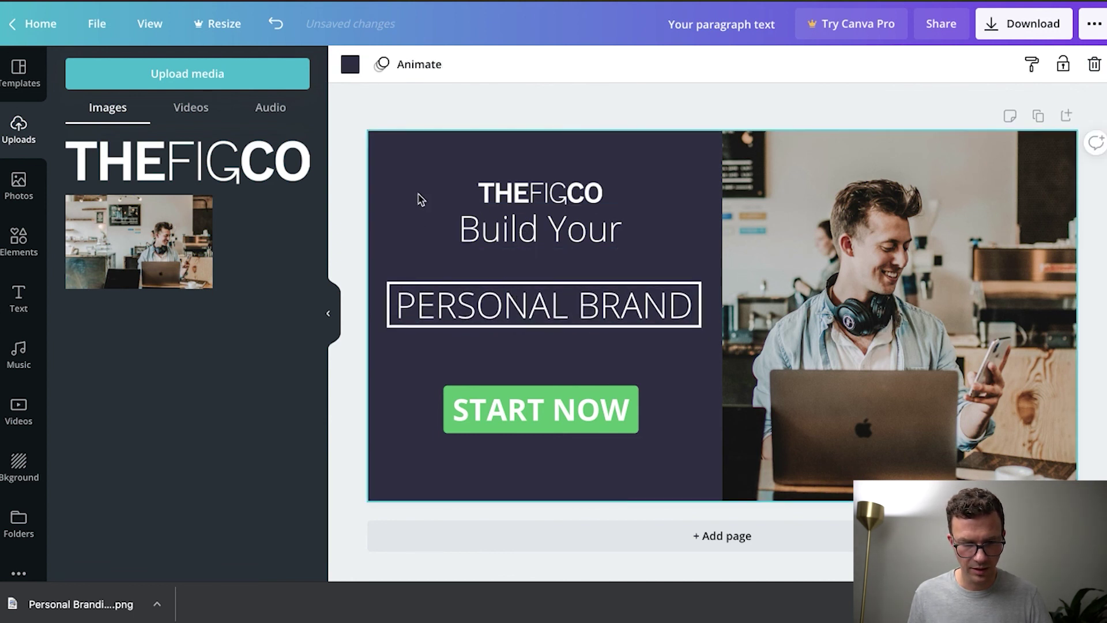
Space the logo, "Build Your", the framed "PERSONAL BRAND" and the START NOW button evenly in the vertical direction
{"action": "left_click_drag", "start_coordinate": [421, 182], "coordinate": [675, 448]}
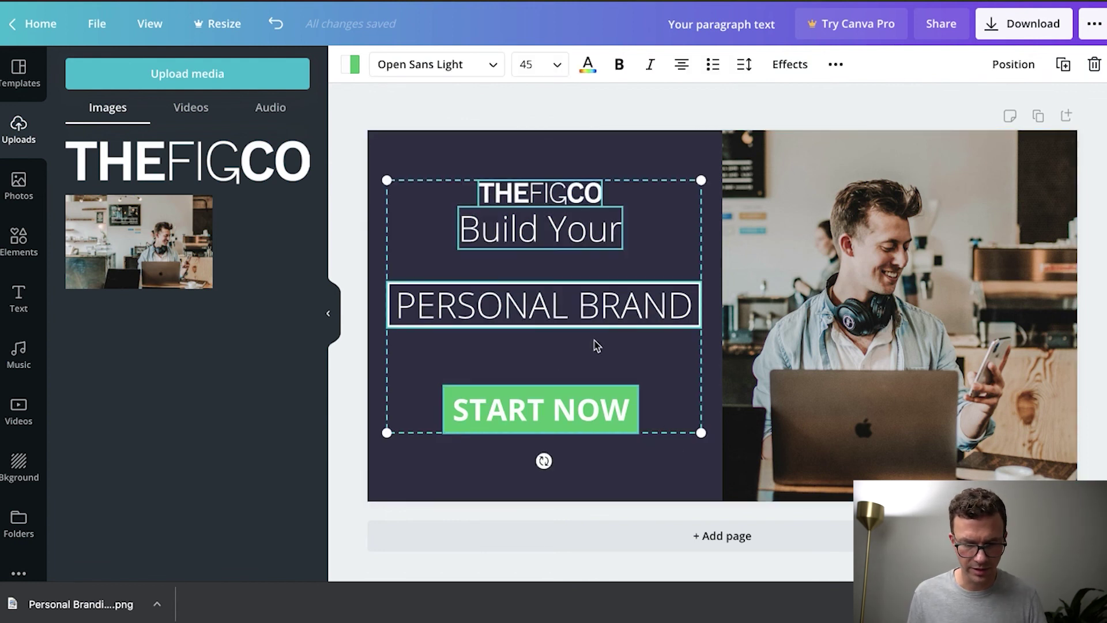
{"action": "left_click", "coordinate": [1013, 64]}
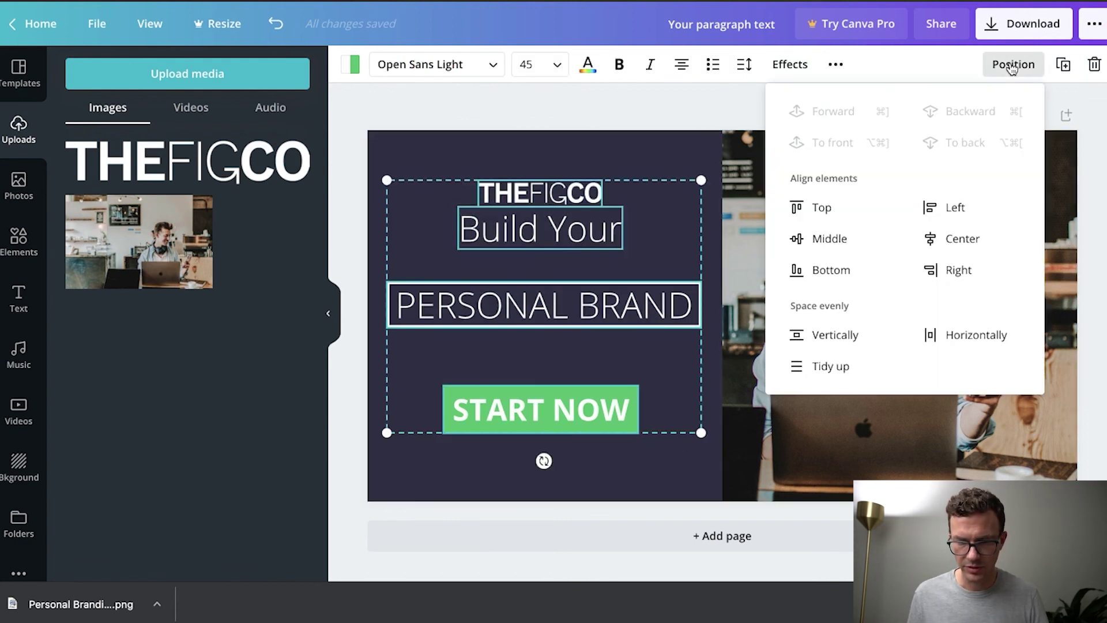
{"action": "left_click", "coordinate": [821, 337]}
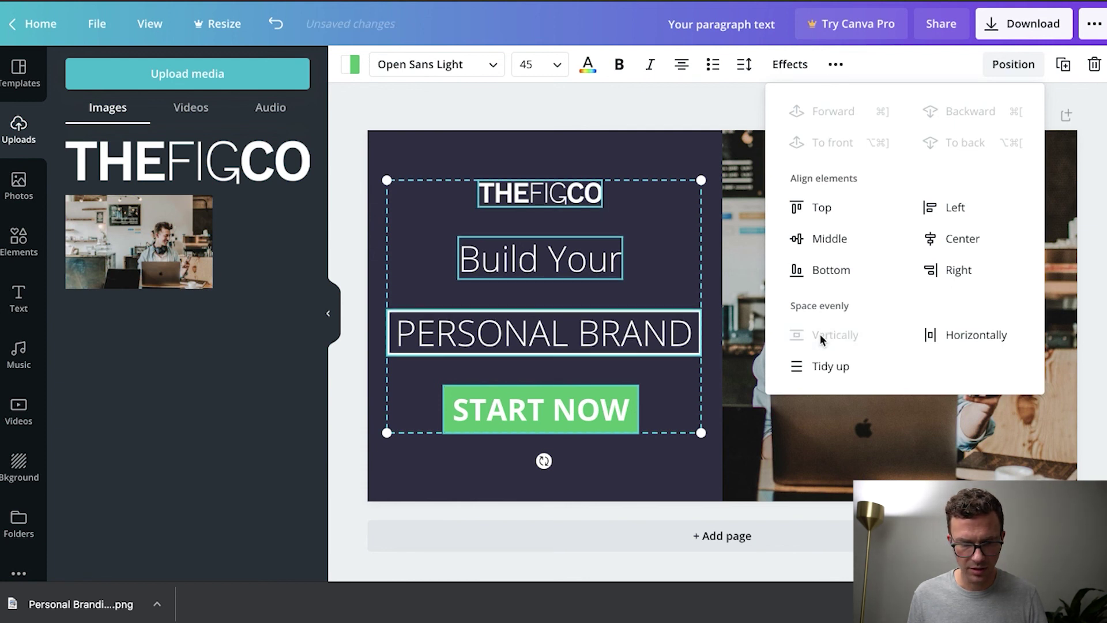
{"action": "left_click", "coordinate": [352, 272]}
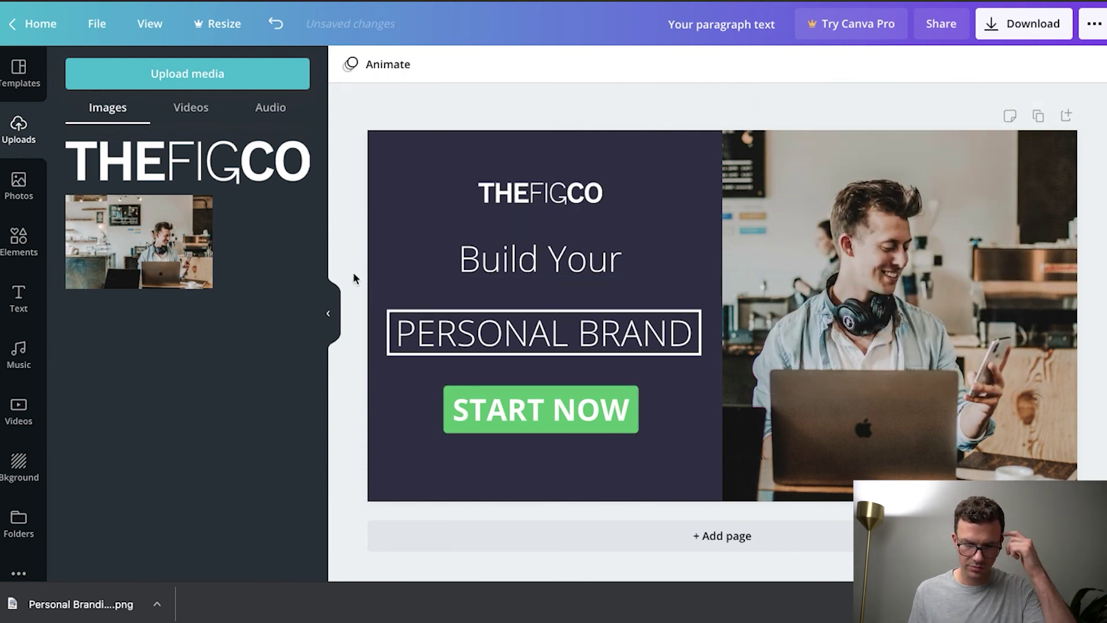
Nudge the THEFIGCO logo down, closer to "Build Your"
{"action": "left_click", "coordinate": [539, 190]}
{"action": "key", "text": "Down"}
{"action": "key", "text": "Down"}
{"action": "key", "text": "Down"}
{"action": "key", "text": "Down"}
{"action": "key", "text": "Down"}
{"action": "key", "text": "Down"}
{"action": "key", "text": "Down"}
{"action": "key", "text": "Down"}
{"action": "key", "text": "Down"}
{"action": "key", "text": "Down"}
{"action": "key", "text": "Down"}
{"action": "key", "text": "Down"}
{"action": "key", "text": "Down"}
{"action": "key", "text": "Down"}
{"action": "key", "text": "Down"}
{"action": "key", "text": "Down"}
{"action": "key", "text": "Down"}
{"action": "key", "text": "Down"}
{"action": "key", "text": "Down"}
{"action": "key", "text": "Down"}
{"action": "key", "text": "Down"}
{"action": "key", "text": "Down"}
{"action": "key", "text": "Down"}
{"action": "key", "text": "Down"}
{"action": "key", "text": "Down"}
{"action": "key", "text": "Down"}
{"action": "key", "text": "Down"}
{"action": "key", "text": "Down"}
{"action": "key", "text": "Down"}
{"action": "key", "text": "Down"}
{"action": "key", "text": "Down"}
{"action": "key", "text": "Down"}
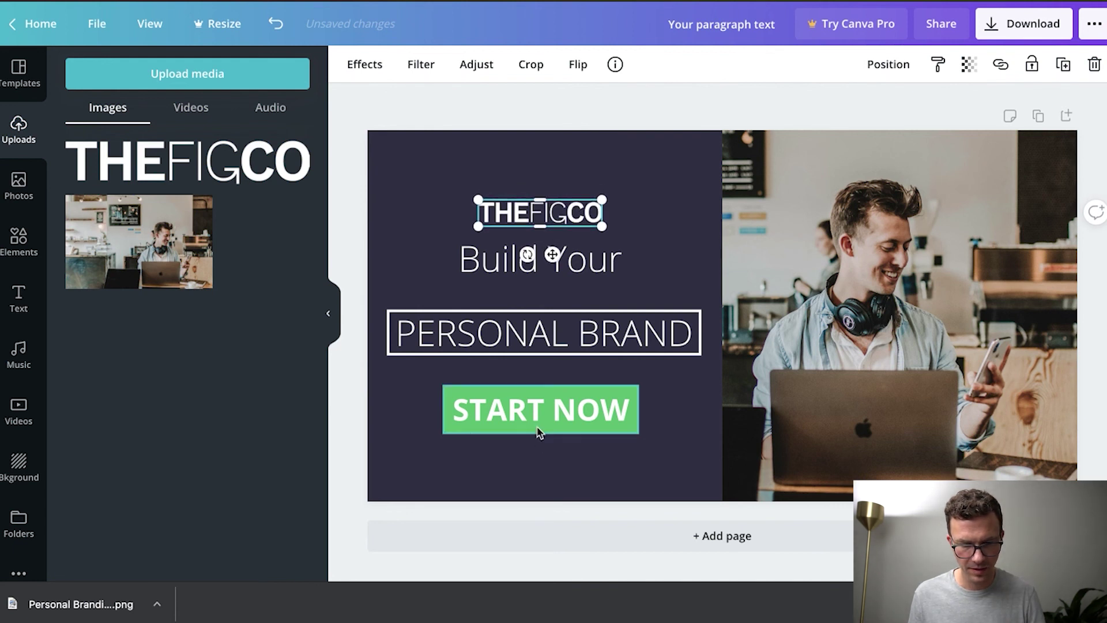
Nudge the green START NOW button up, closer to the framed "PERSONAL BRAND"
{"action": "left_click", "coordinate": [538, 431]}
{"action": "key", "text": "Up"}
{"action": "key", "text": "Up"}
{"action": "key", "text": "Up"}
{"action": "key", "text": "Up"}
{"action": "key", "text": "Up"}
{"action": "key", "text": "Up"}
{"action": "key", "text": "Up"}
{"action": "key", "text": "Up"}
{"action": "key", "text": "Up"}
{"action": "key", "text": "Up"}
{"action": "key", "text": "Up"}
{"action": "key", "text": "Up"}
{"action": "key", "text": "Up"}
{"action": "key", "text": "Up"}
{"action": "key", "text": "Up"}
{"action": "key", "text": "Up"}
{"action": "key", "text": "Up"}
{"action": "key", "text": "Up"}
{"action": "key", "text": "Up"}
{"action": "key", "text": "Up"}
{"action": "key", "text": "Up"}
{"action": "key", "text": "Up"}
{"action": "key", "text": "Up"}
{"action": "key", "text": "Up"}
{"action": "key", "text": "Up"}
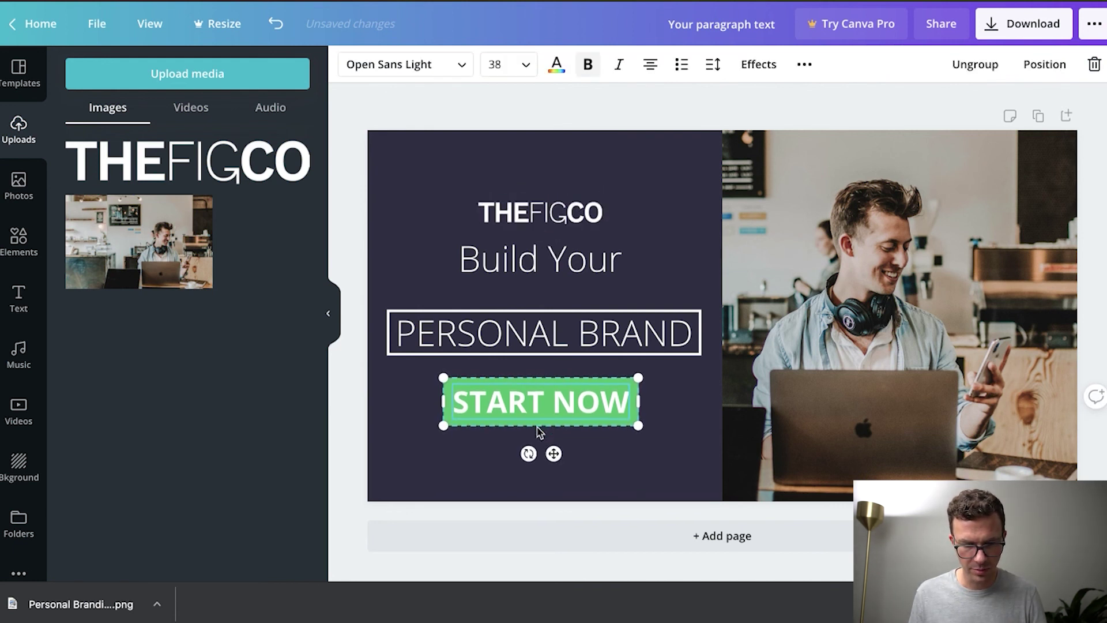
Redistribute the logo, both headline lines and the START NOW button with equal vertical spacing
{"action": "left_click_drag", "start_coordinate": [410, 183], "coordinate": [675, 441]}
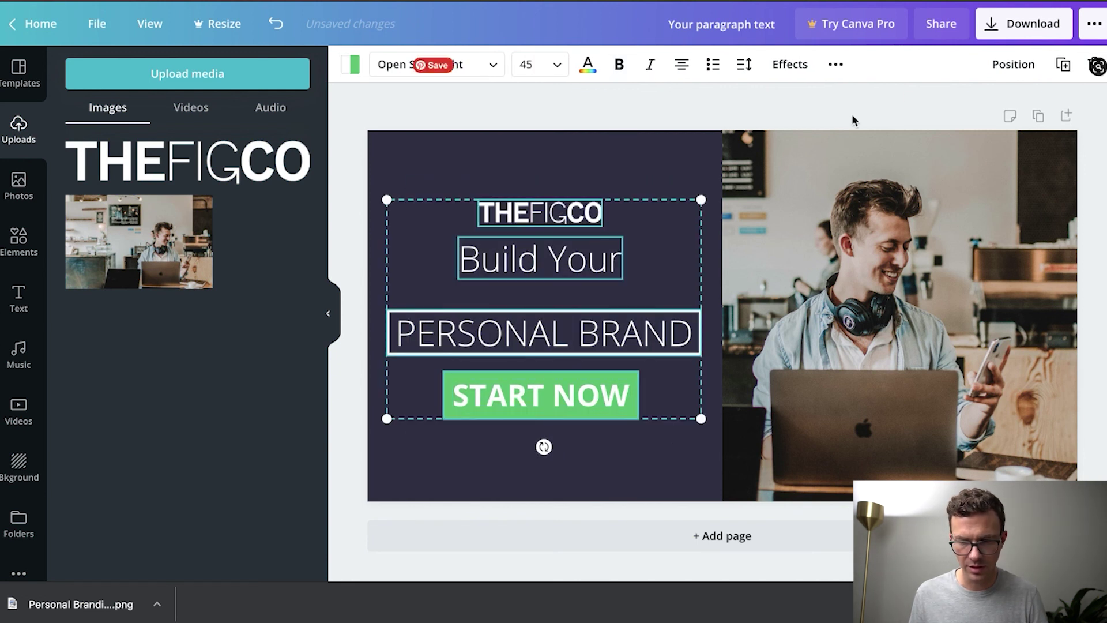
{"action": "left_click", "coordinate": [1006, 62]}
{"action": "left_click", "coordinate": [867, 340]}
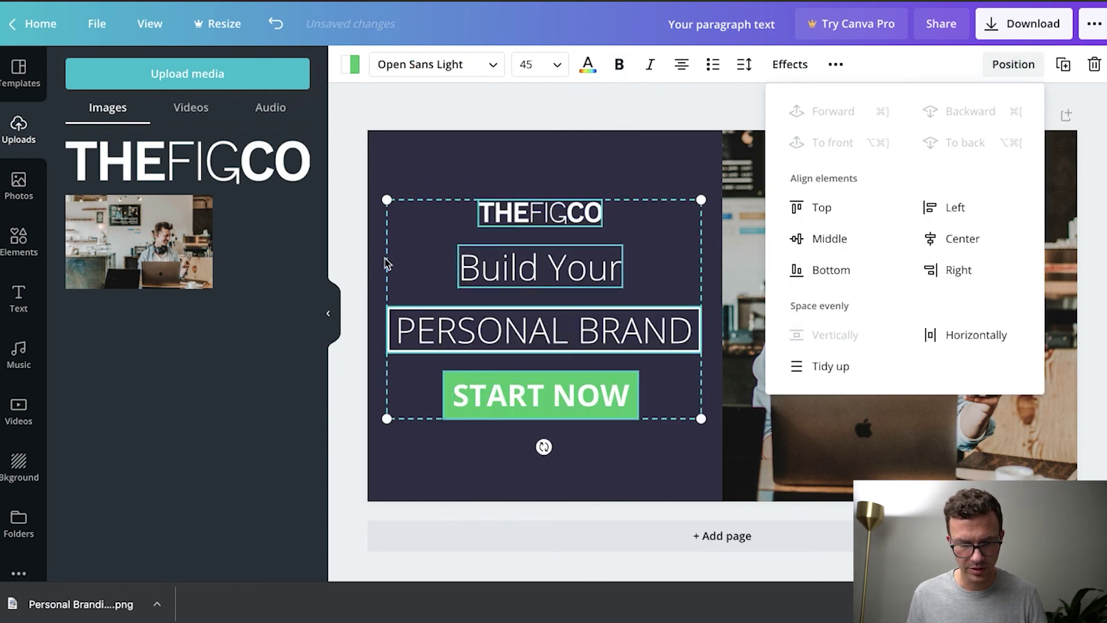
{"action": "left_click", "coordinate": [343, 254]}
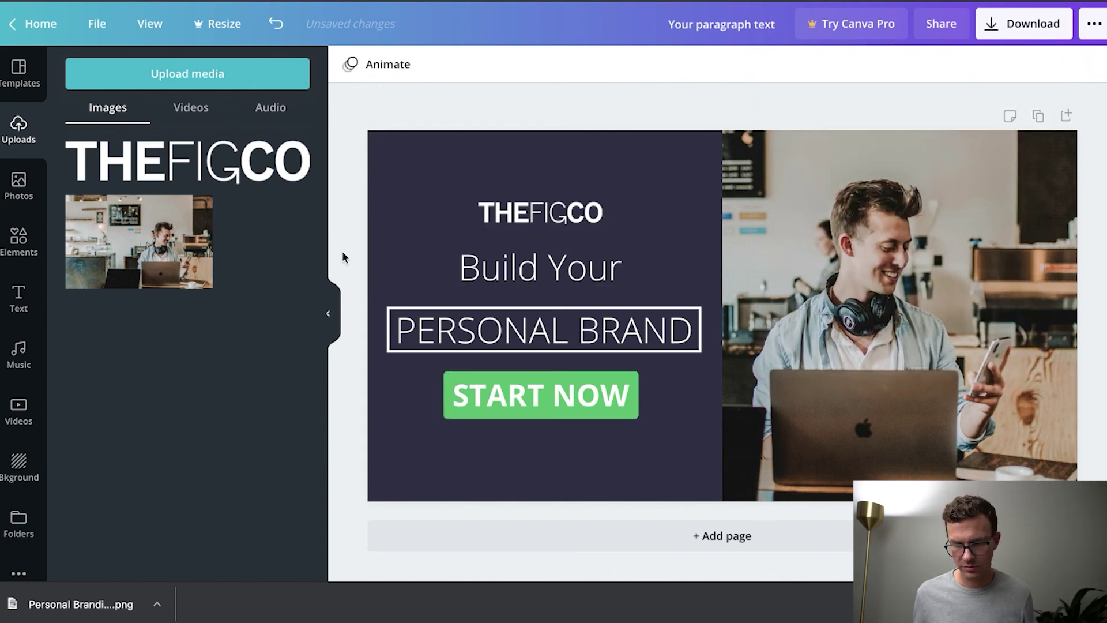
Rename the design as "Personal Brand Social Share Image"
{"action": "left_click", "coordinate": [714, 26]}
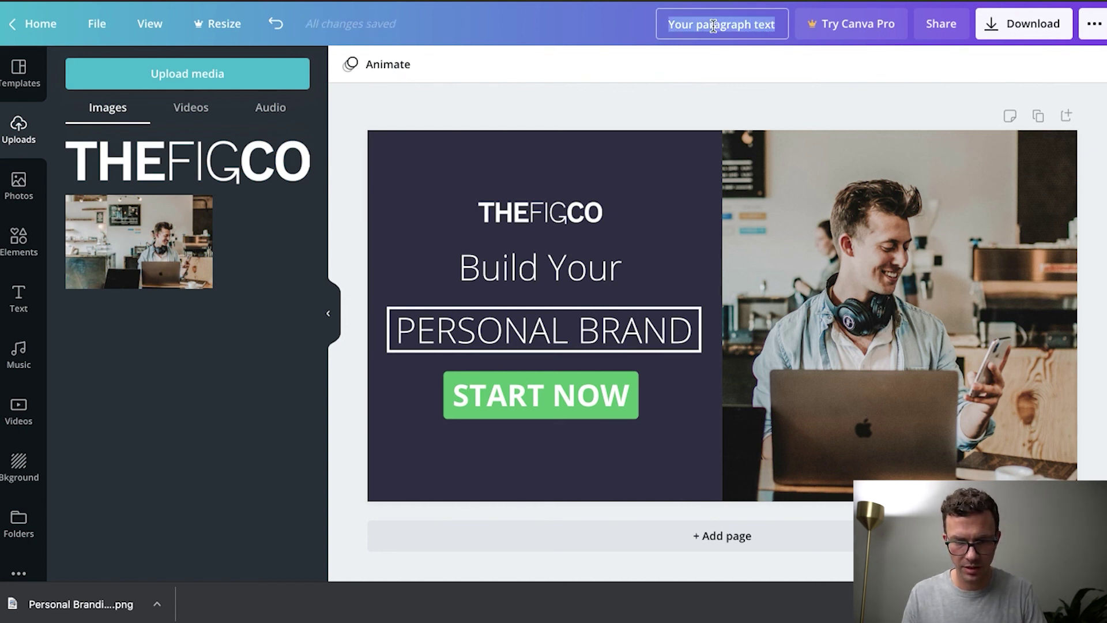
{"action": "type", "text": "PE"}
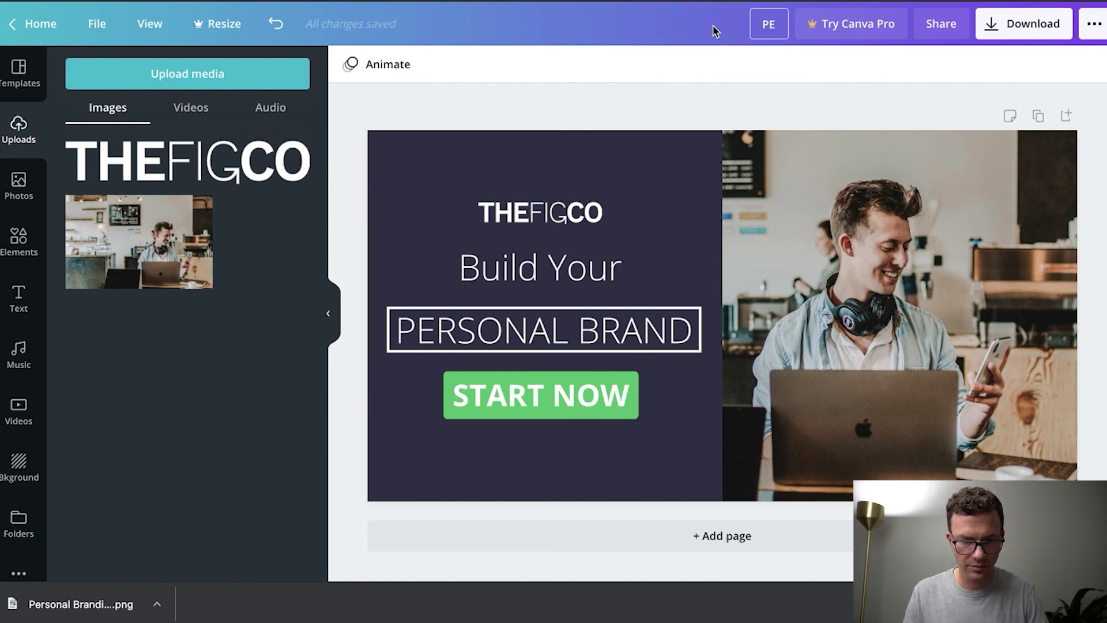
{"action": "type", "text": "Rrso"}
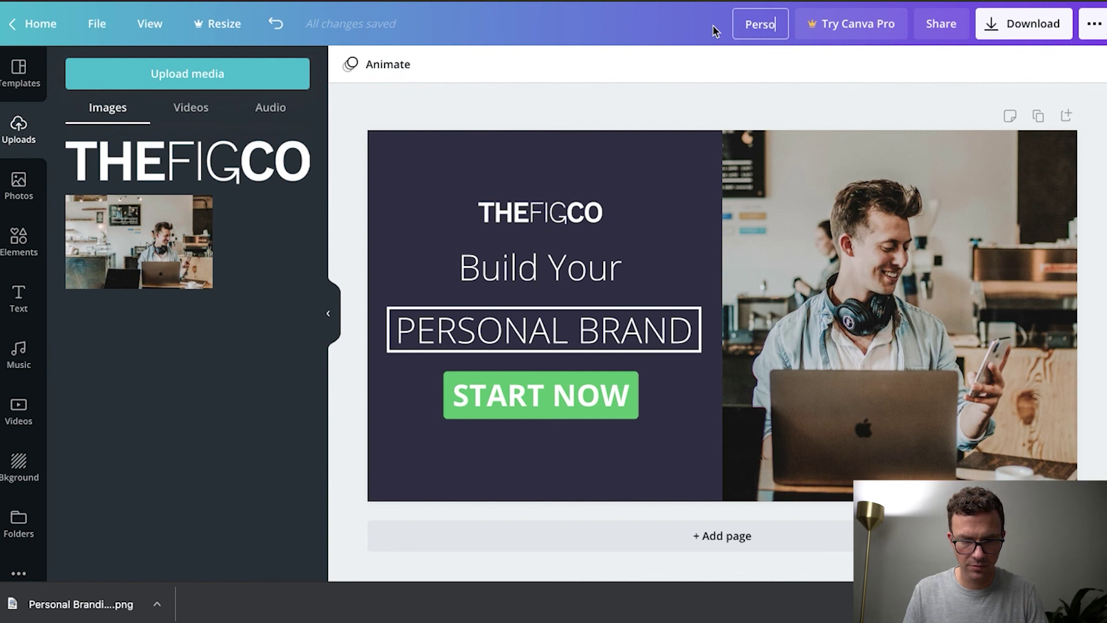
{"action": "type", "text": "nal Brand "}
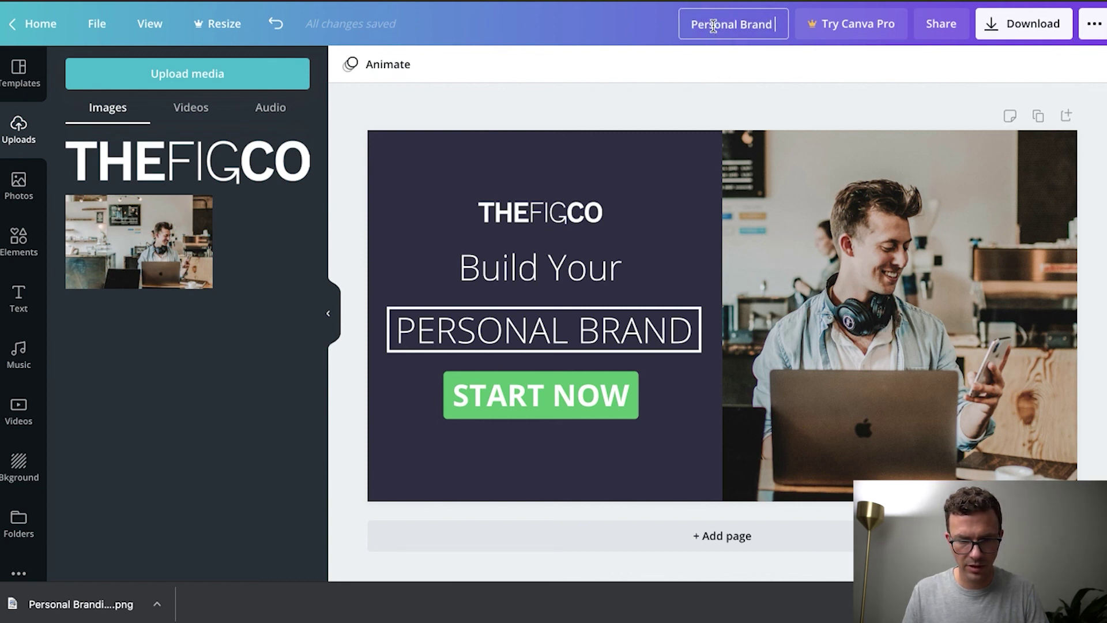
{"action": "type", "text": "Social Share Image"}
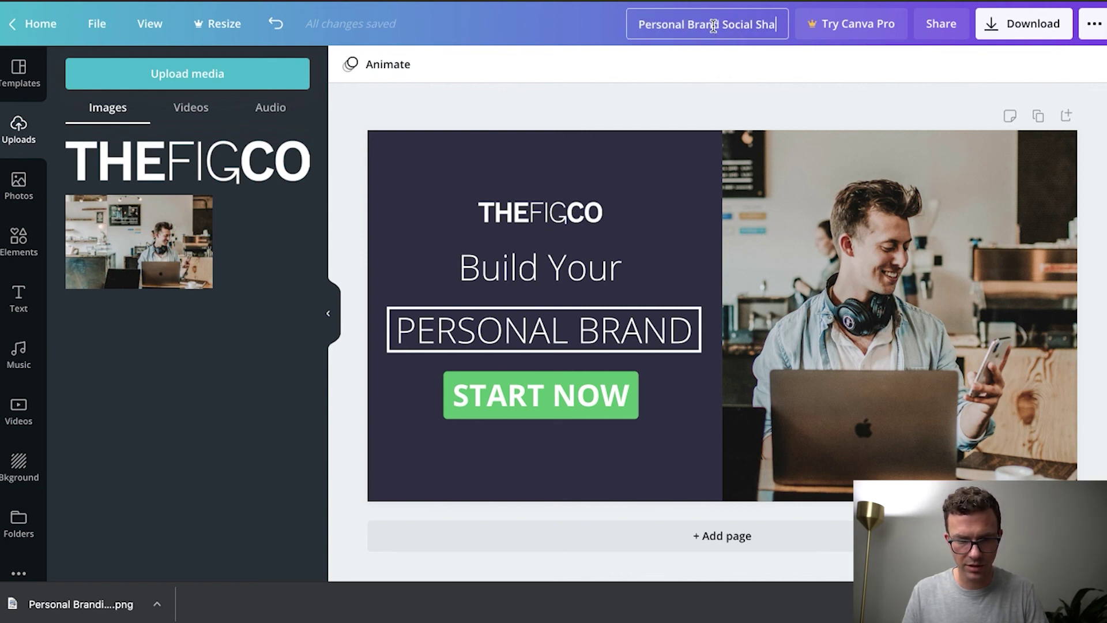
{"action": "left_click", "coordinate": [542, 11]}
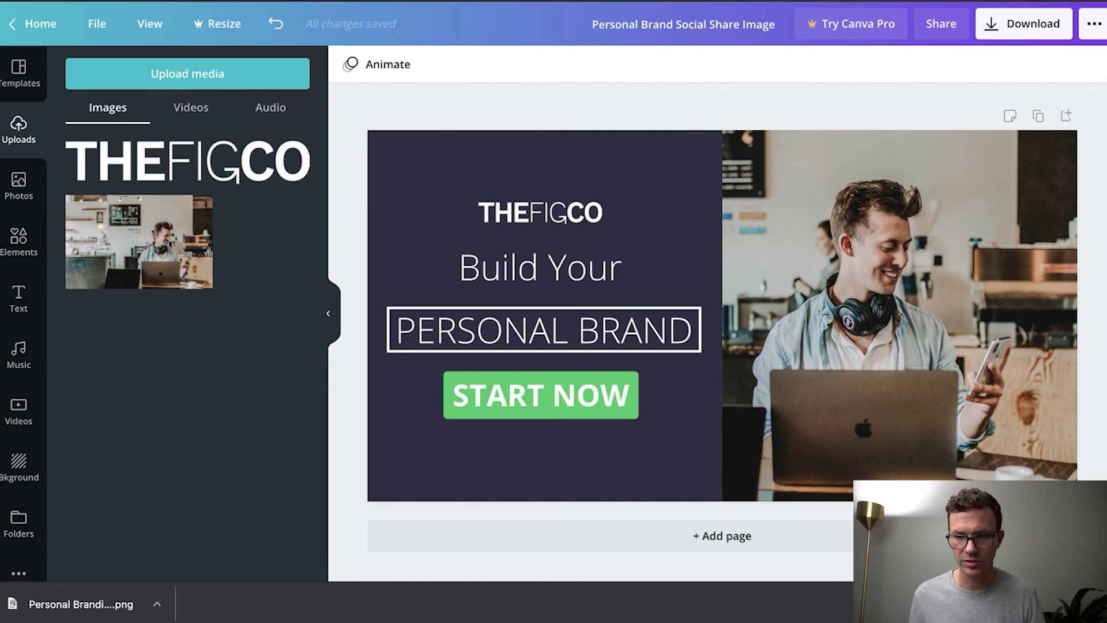
Download the social share image as a 1200 x 628 px PNG and dismiss the download dialog
{"action": "left_click", "coordinate": [1018, 27]}
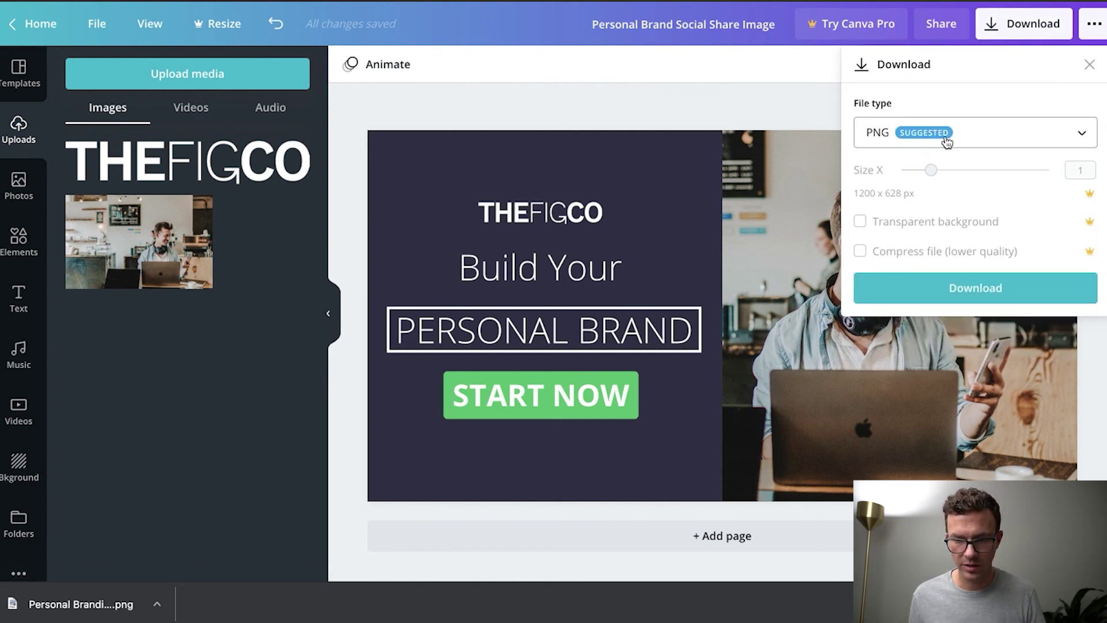
{"action": "left_click", "coordinate": [918, 288]}
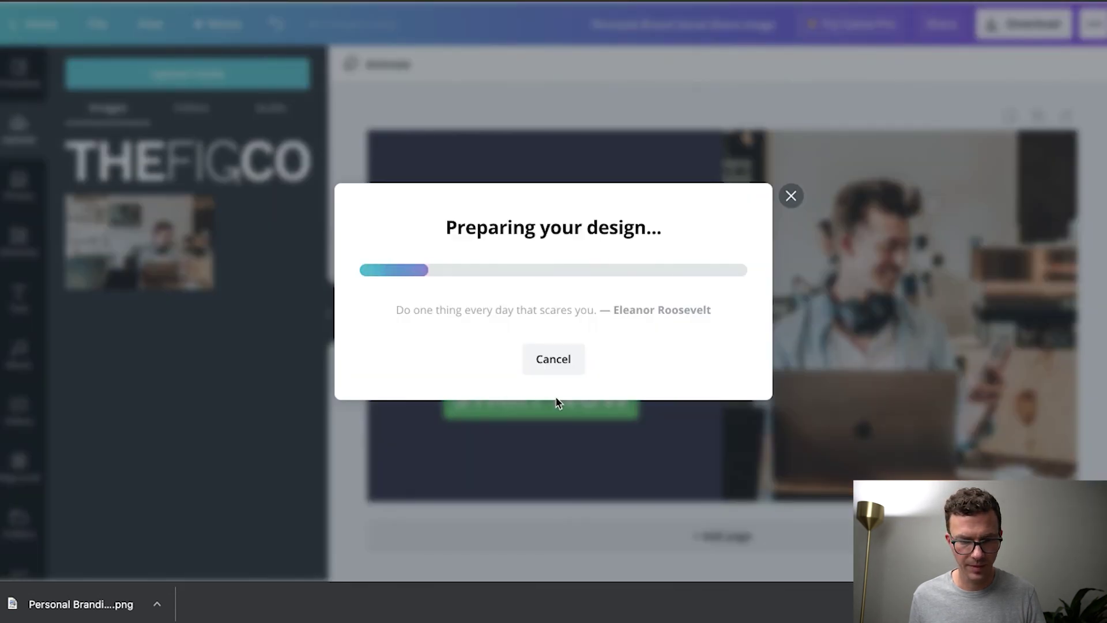
{"action": "left_click", "coordinate": [907, 148]}
Open the downloaded social share PNG and the earlier downloaded cover PNG to view both finished graphics
{"action": "mouse_move", "coordinate": [197, 576]}
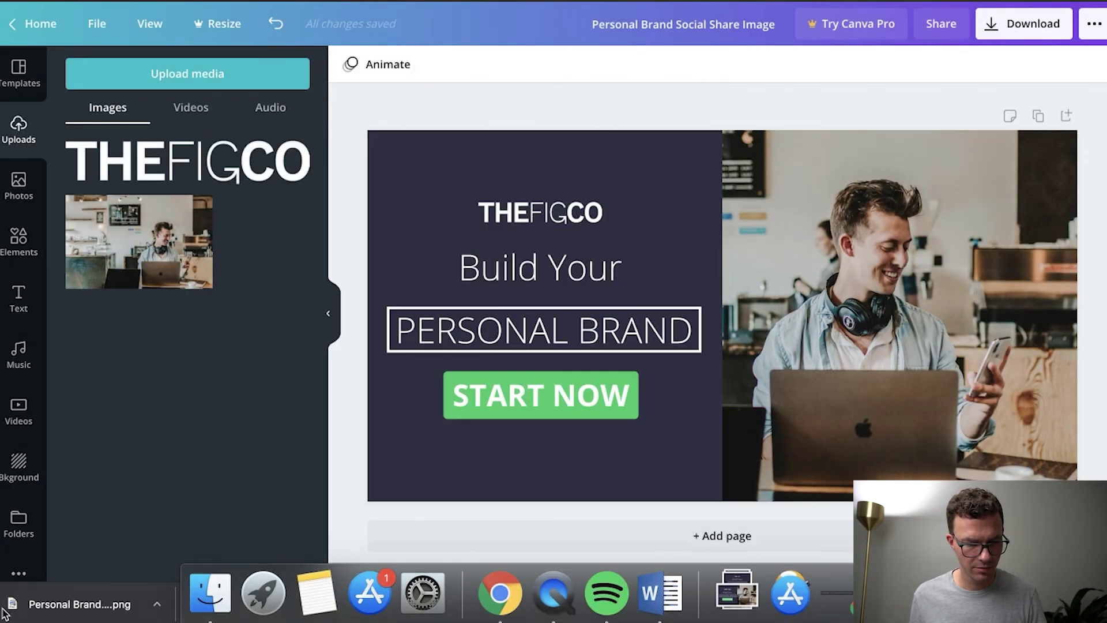
{"action": "left_click", "coordinate": [78, 604]}
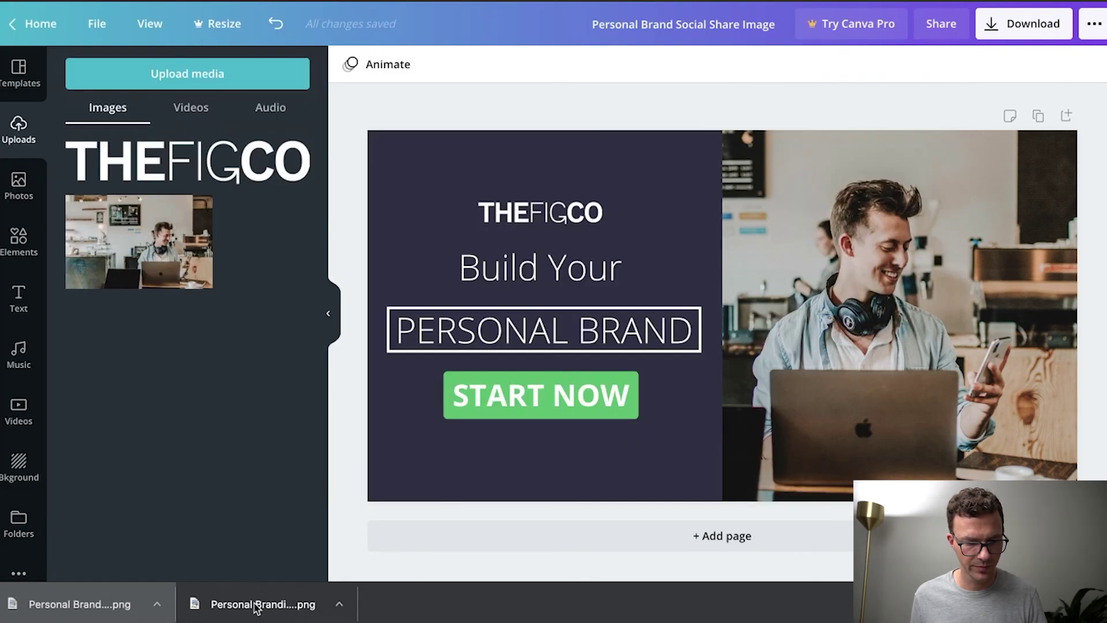
{"action": "left_click", "coordinate": [256, 605]}
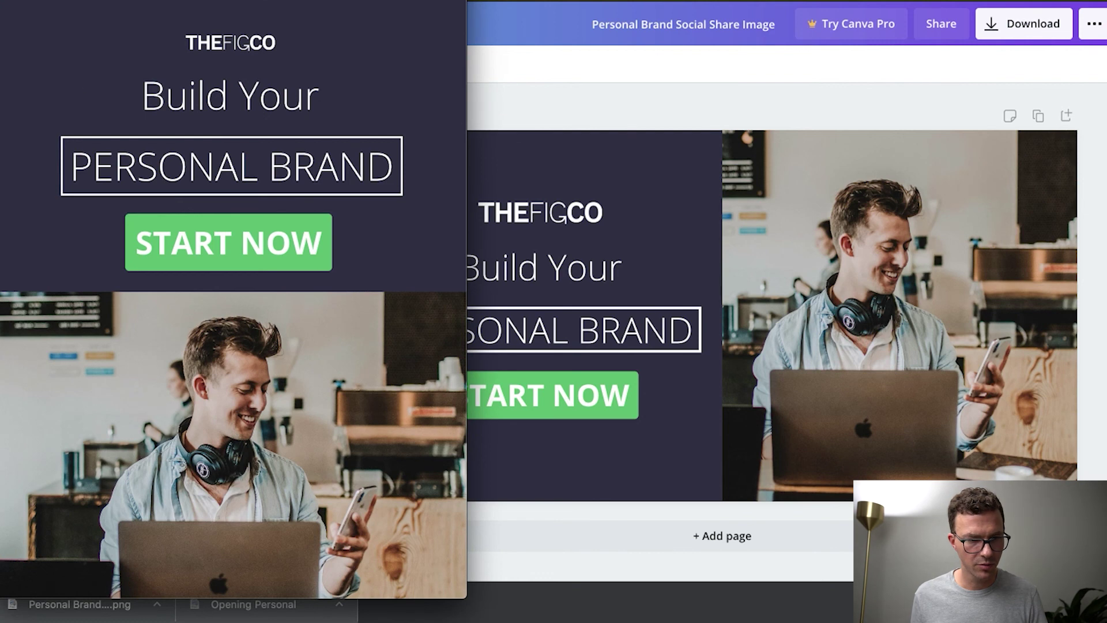